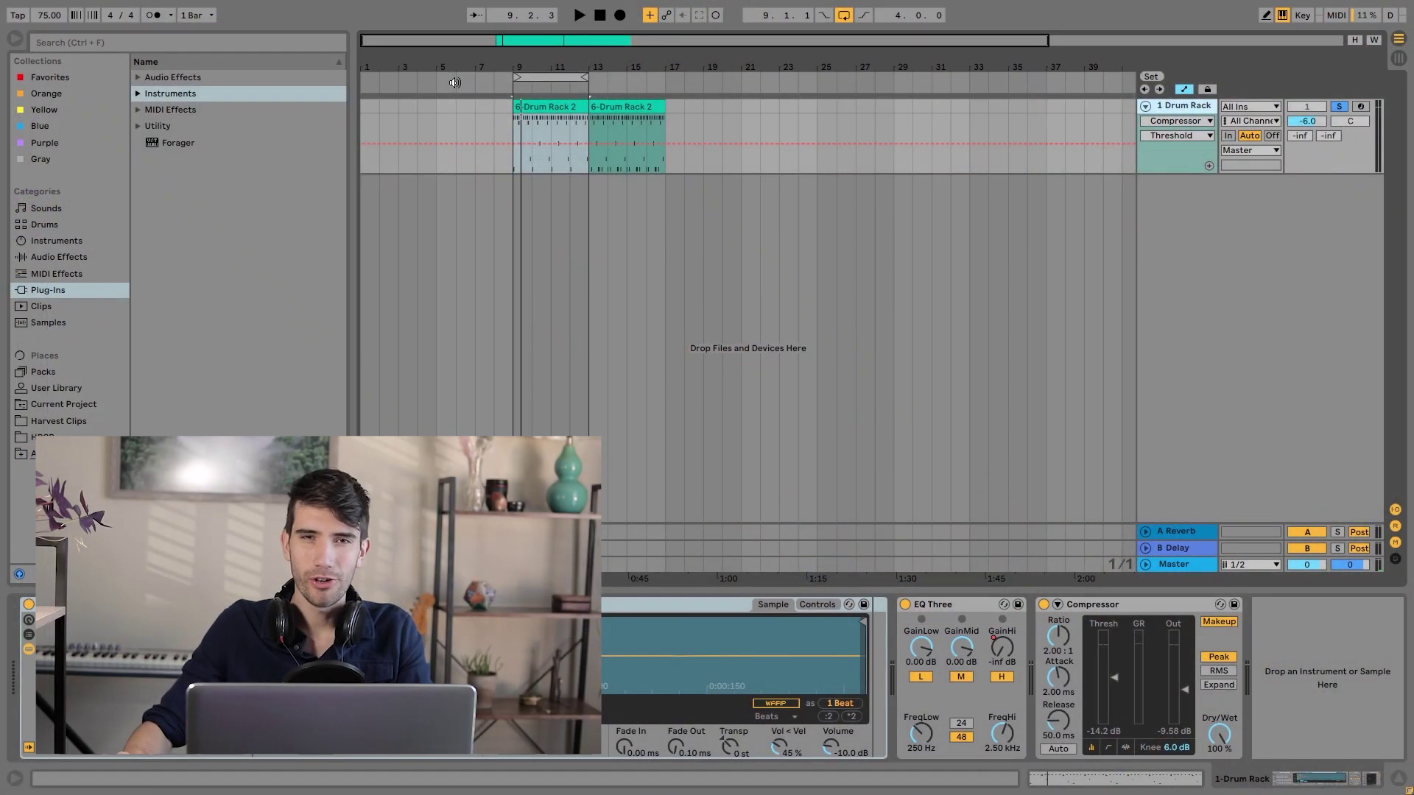
Add Forager on a new MIDI track and close its plug-in window.
left_click_drag(179, 142, 568, 211)
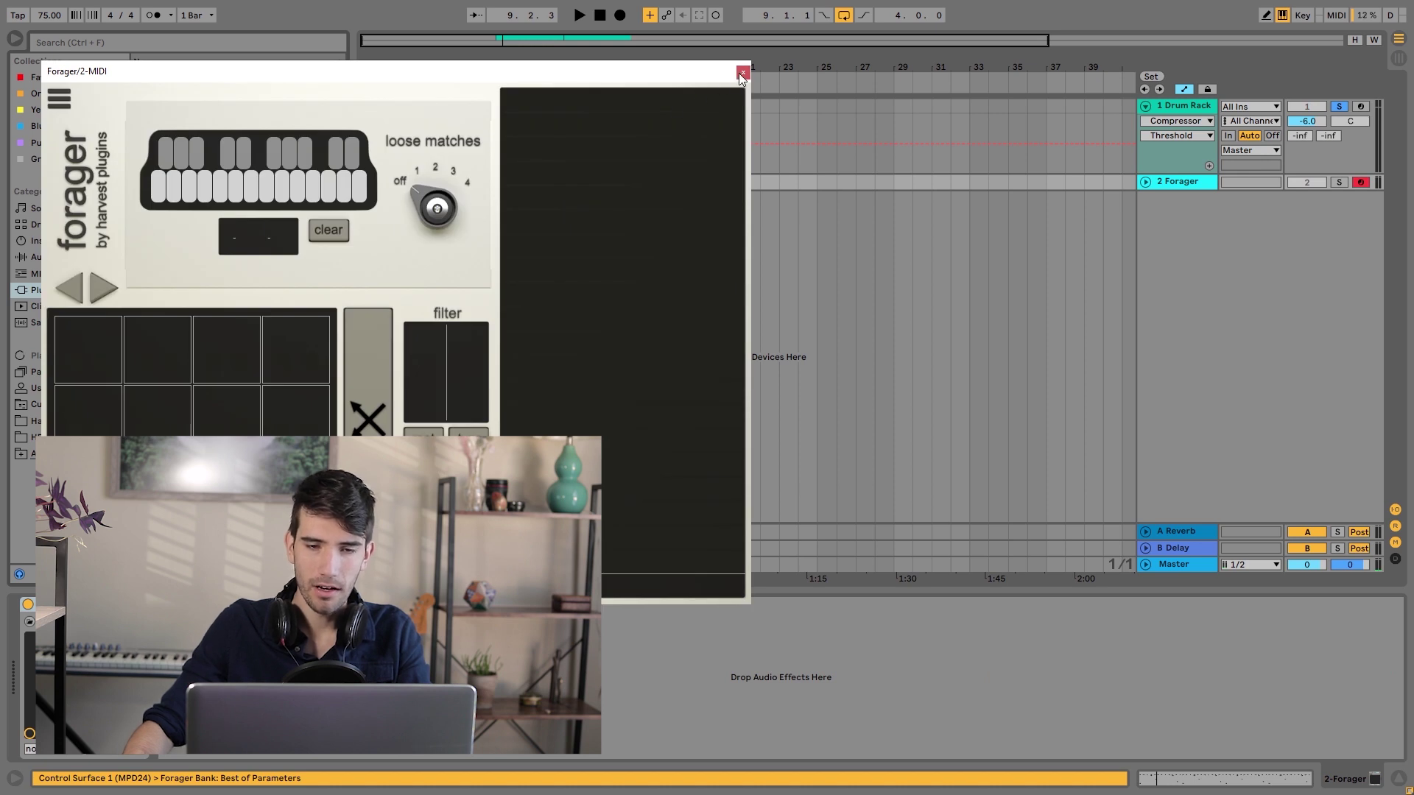
left_click(740, 73)
left_click(139, 93)
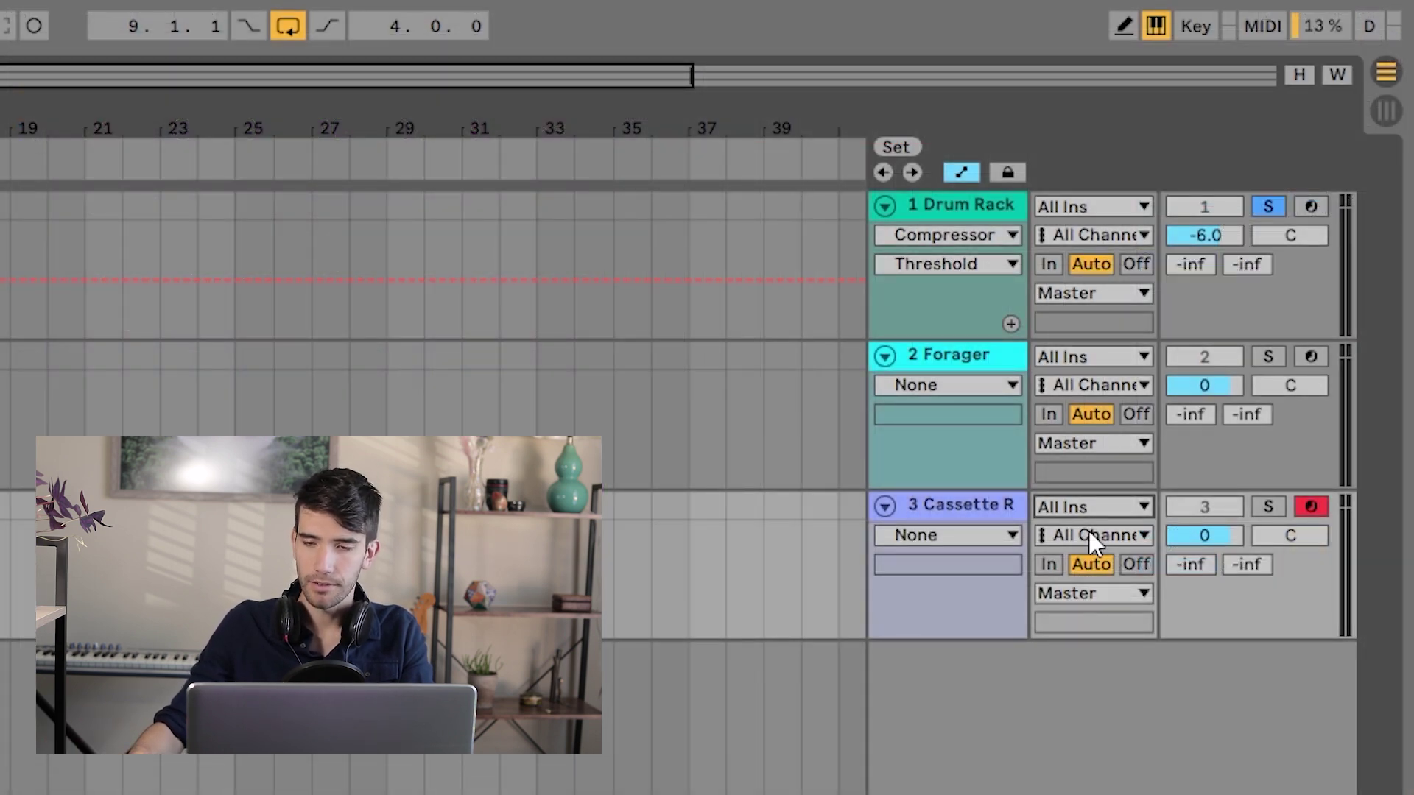
Route track 3's input from 2-Forager / Forager, set monitoring to In, and arm track 2.
left_click(1112, 502)
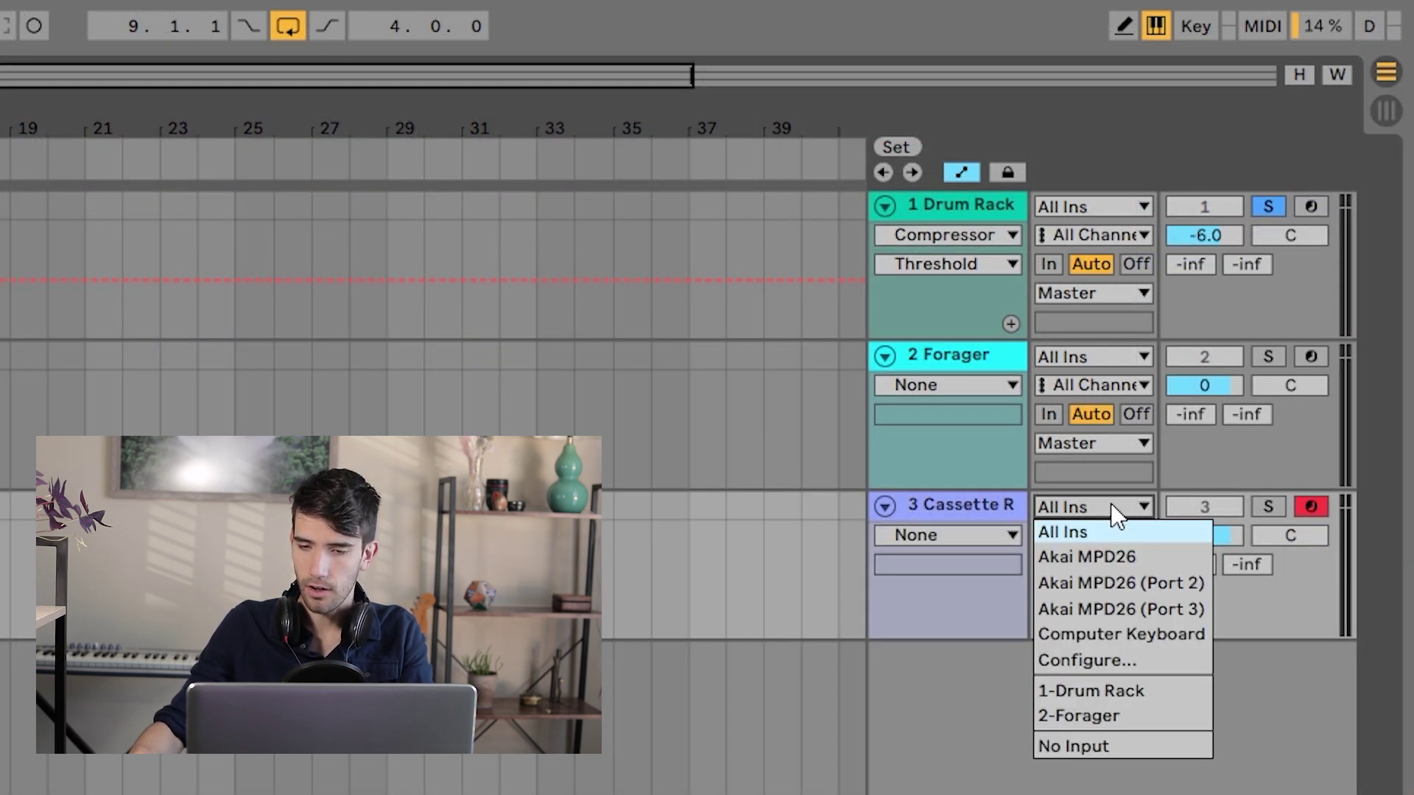
left_click(1083, 711)
left_click(1085, 533)
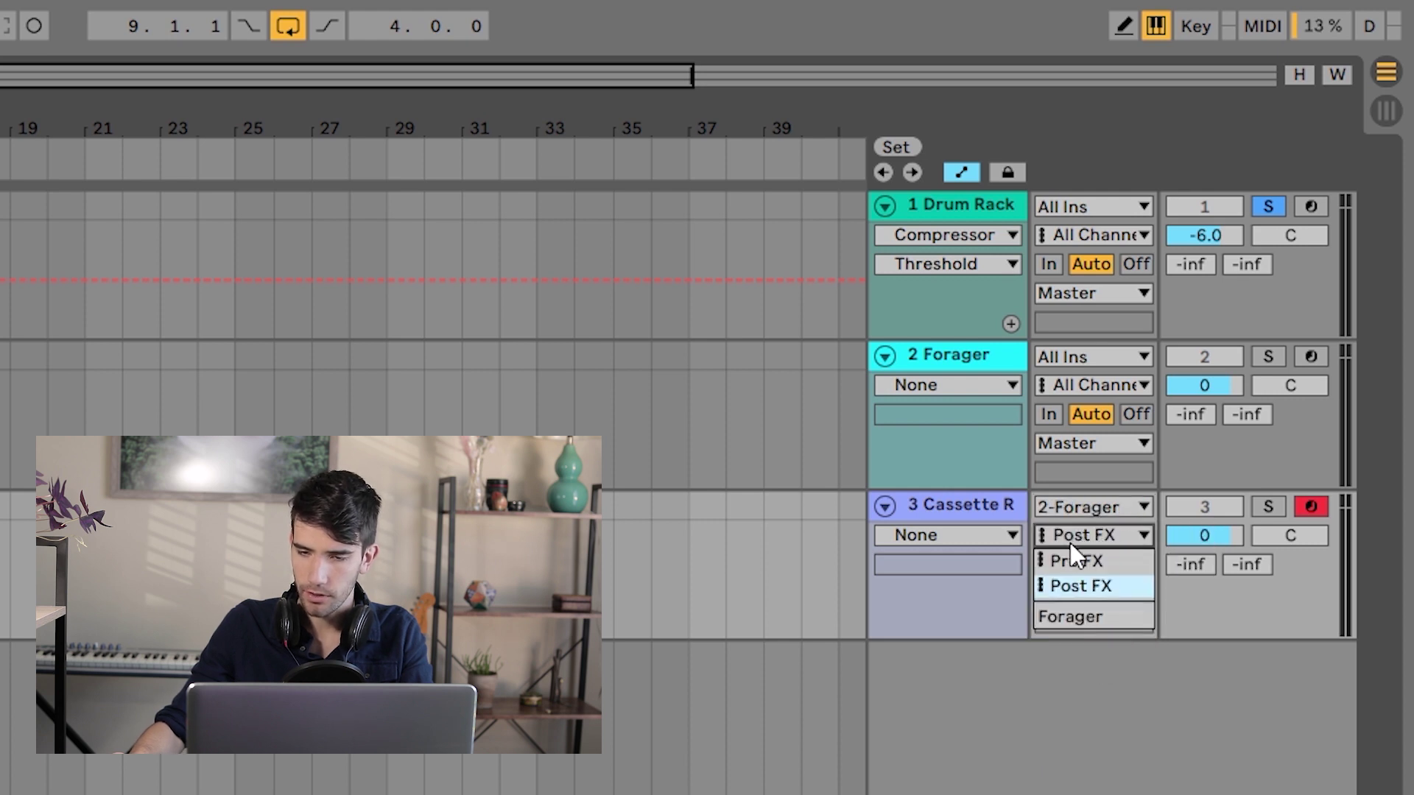
left_click(1050, 619)
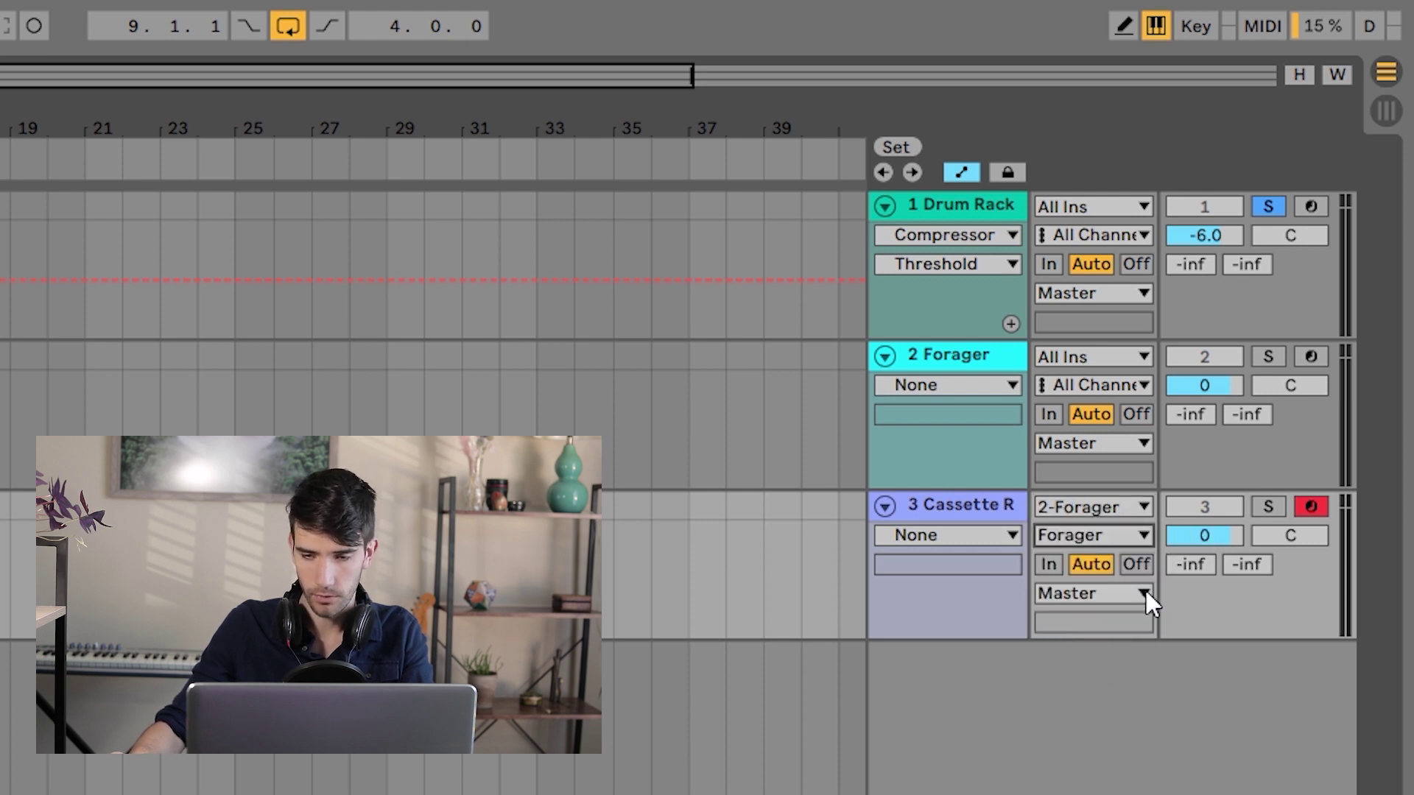
left_click(1054, 563)
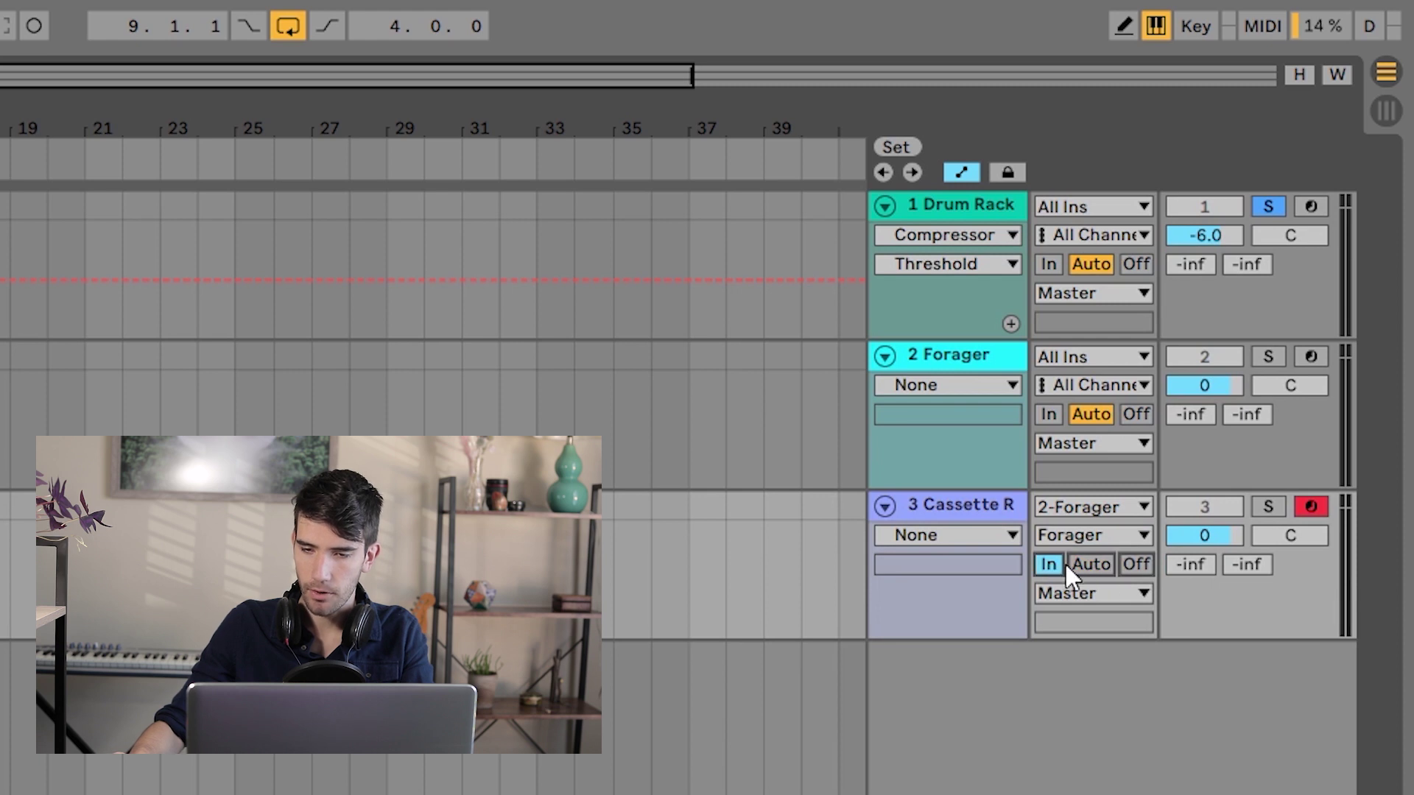
left_click(1310, 357)
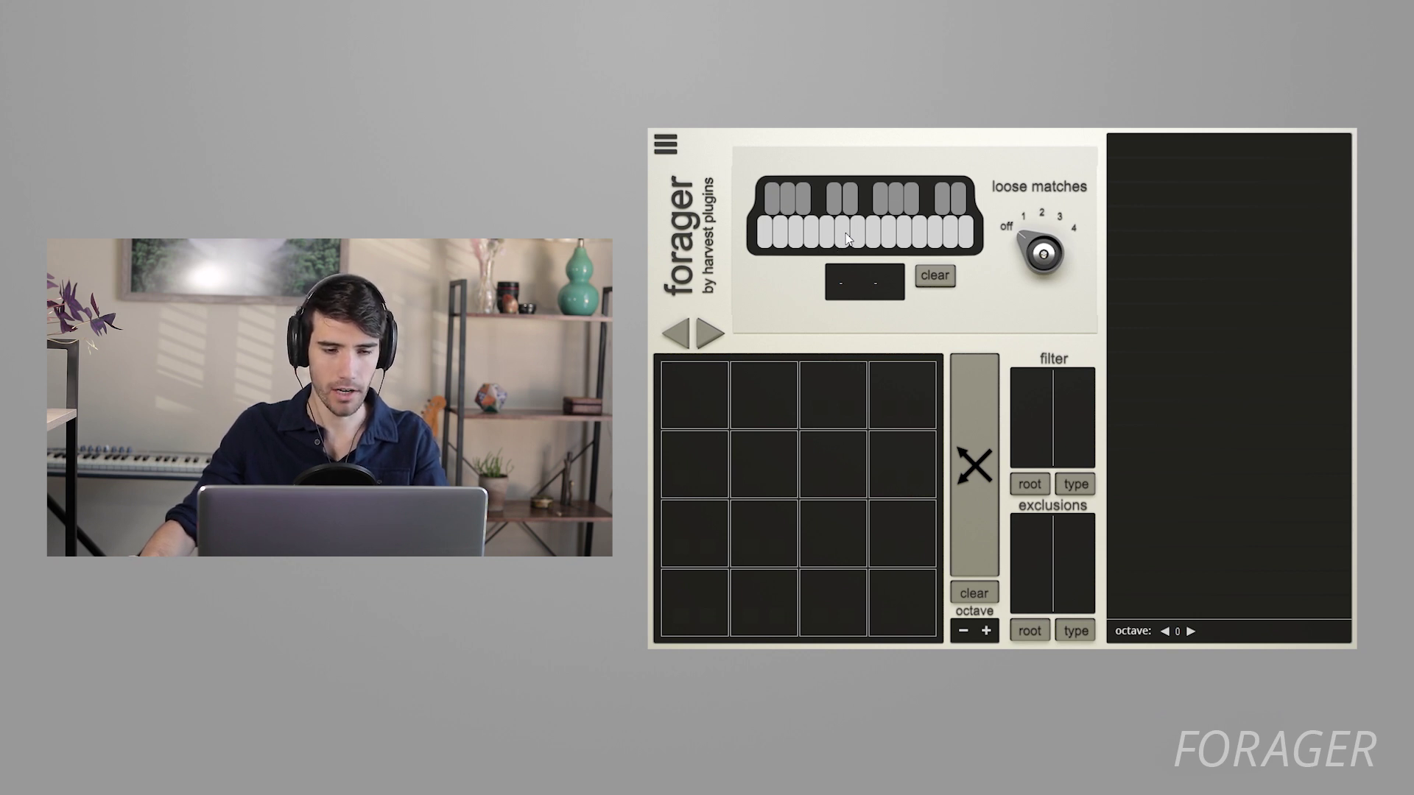
Select G, B, D, F, A, C and E on Forager's keyboard for the full C major scale.
left_click(828, 239)
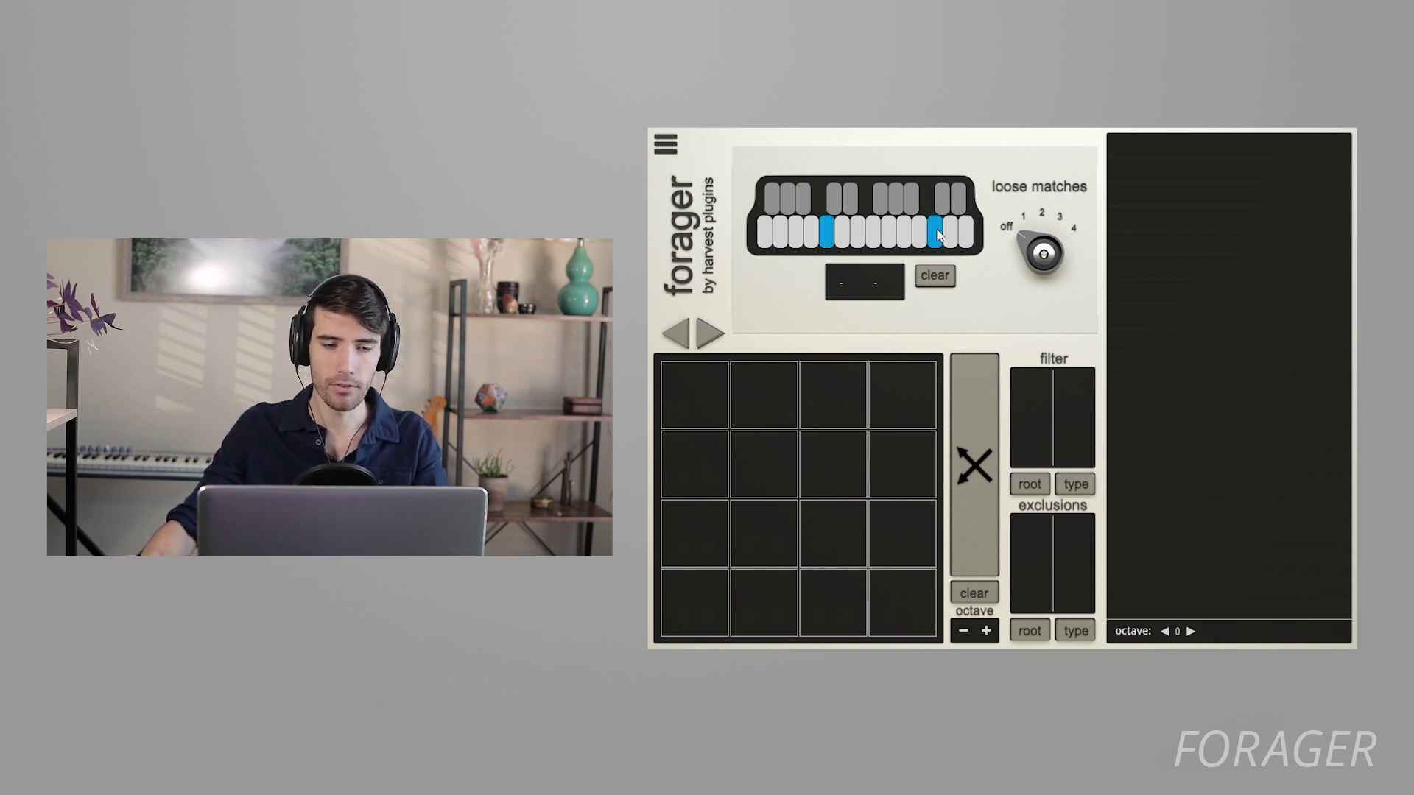
left_click(860, 242)
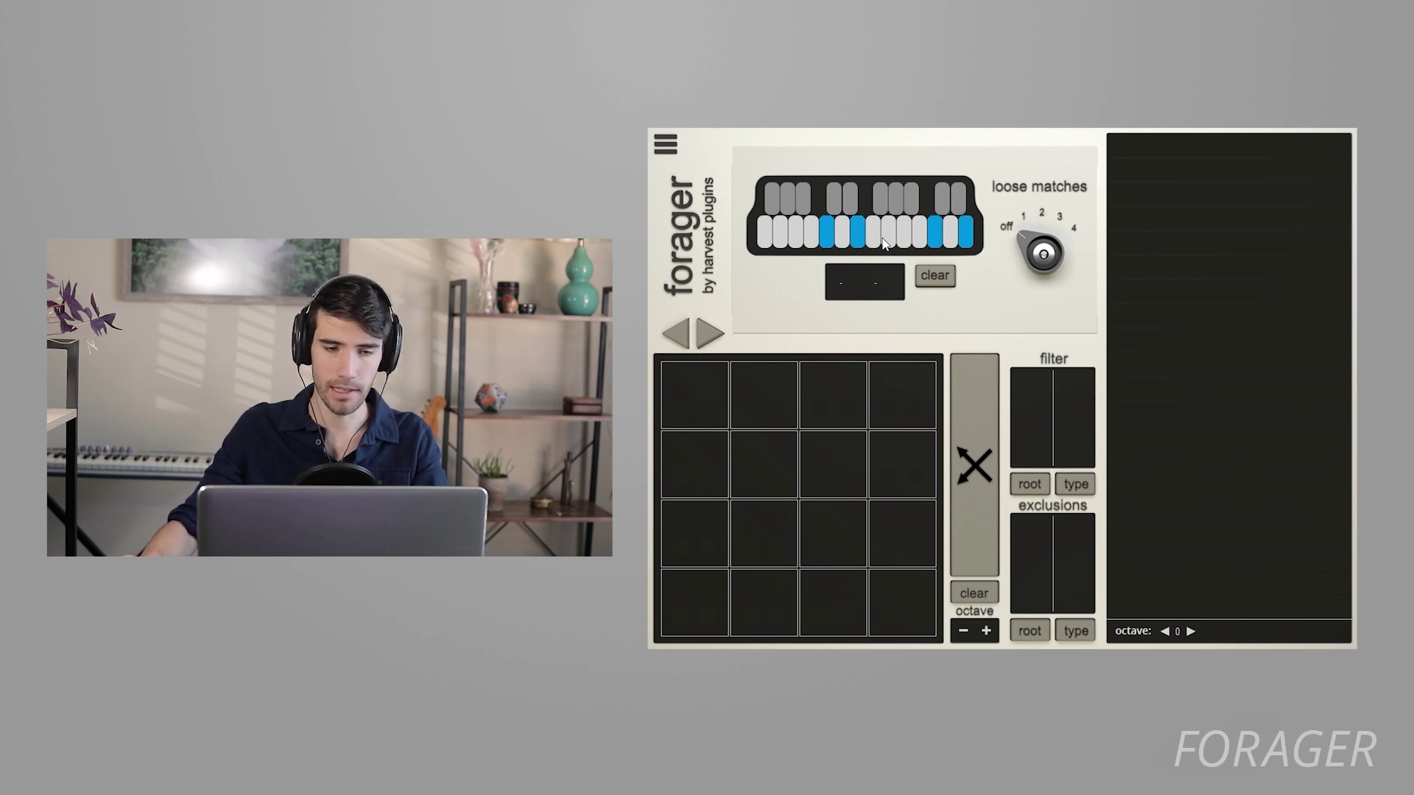
left_click(888, 240)
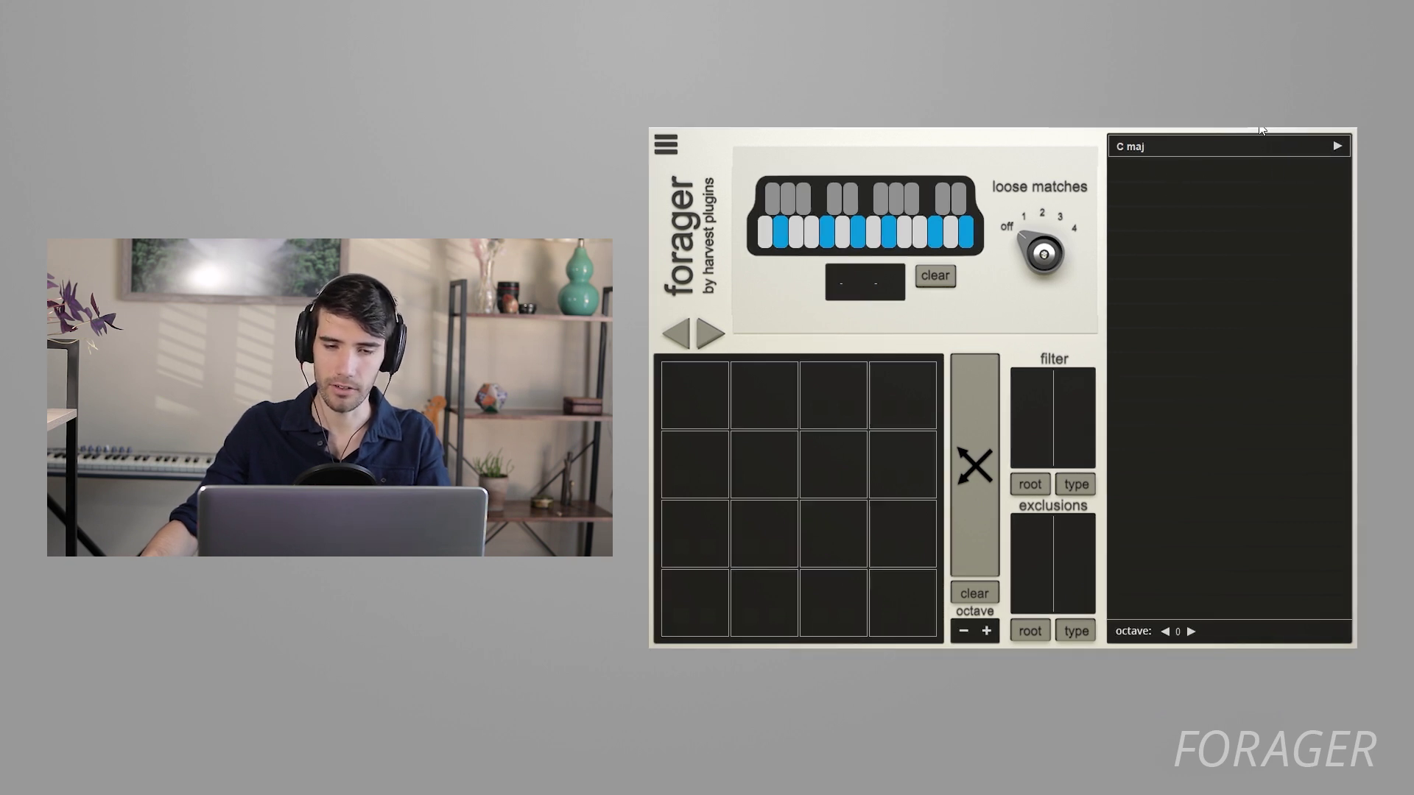
left_click(921, 240)
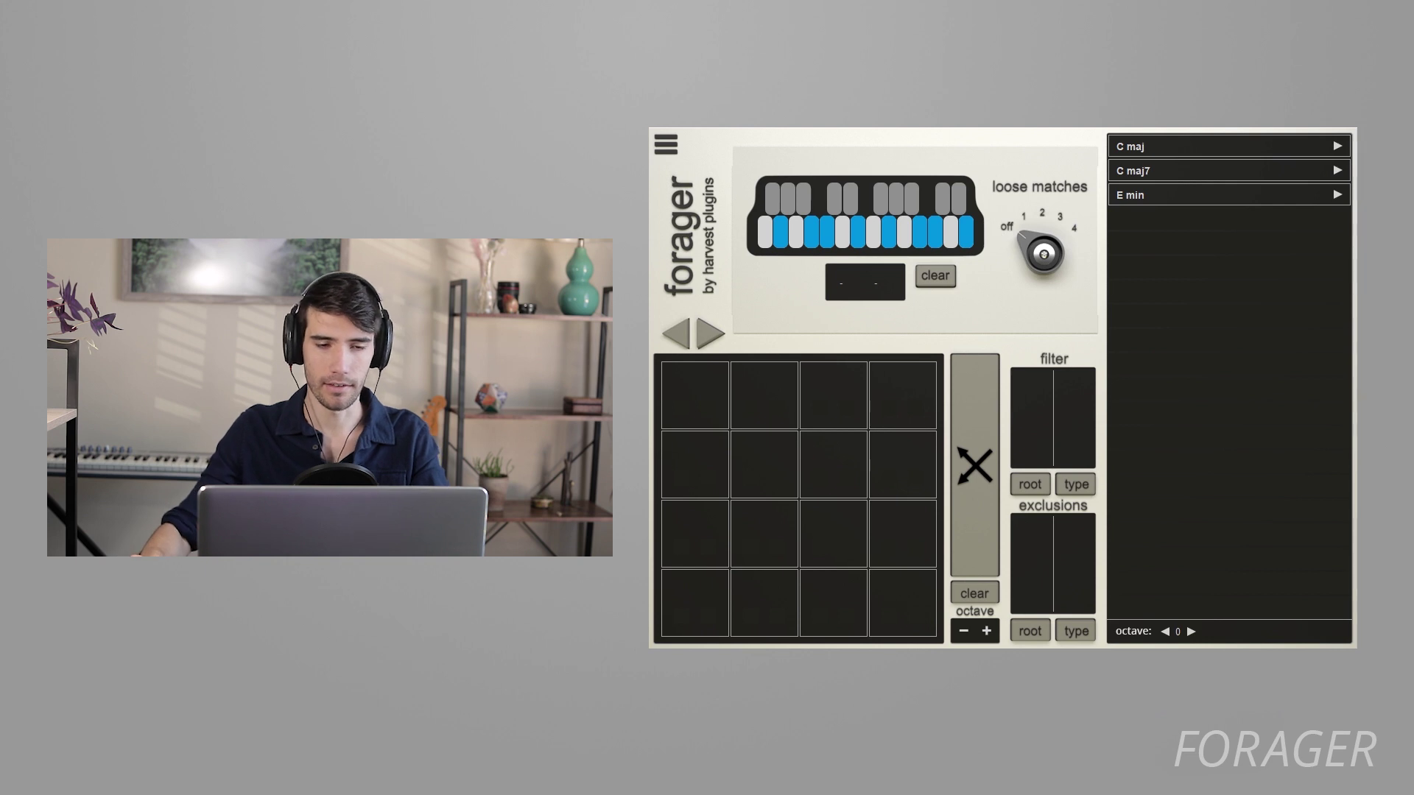
left_click(950, 229)
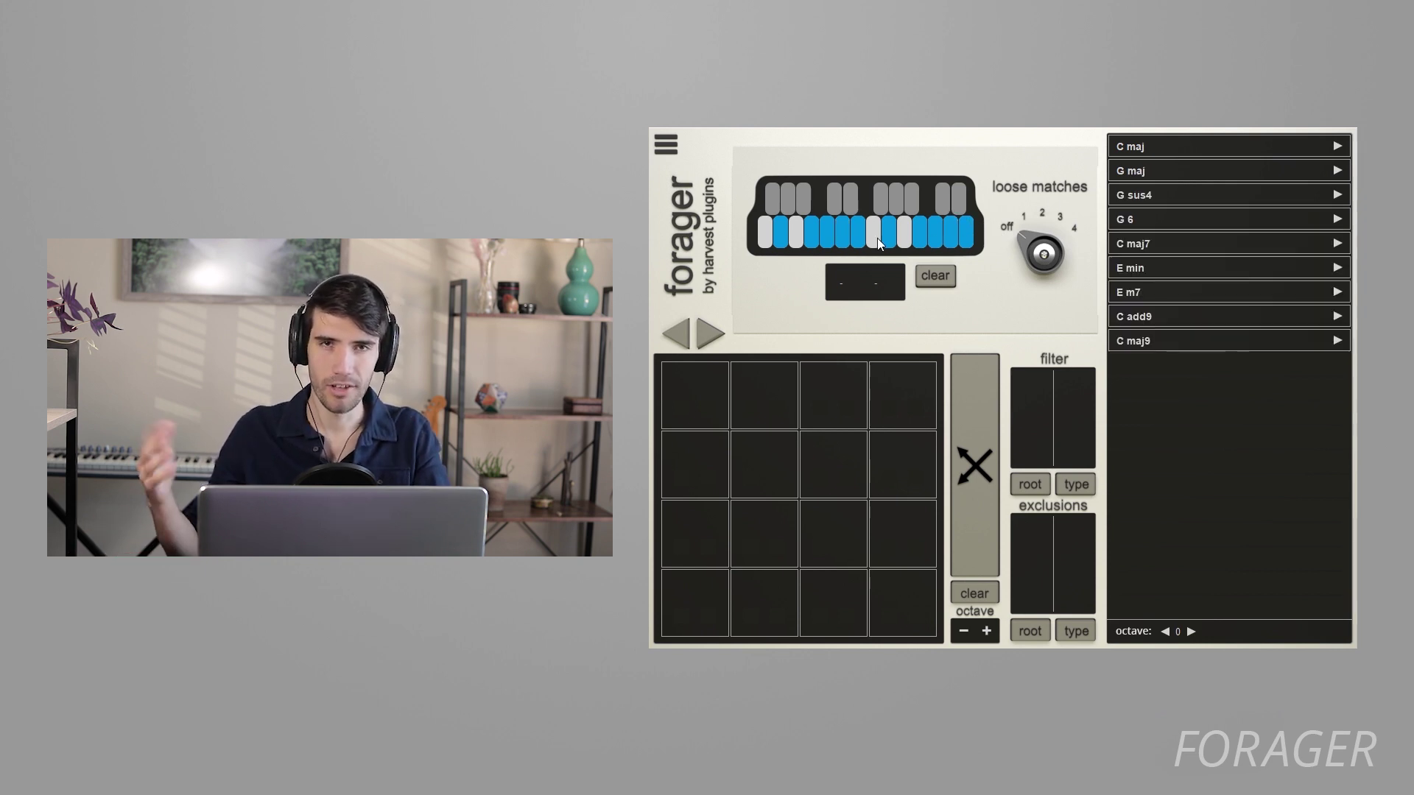
left_click(877, 237)
left_click(907, 223)
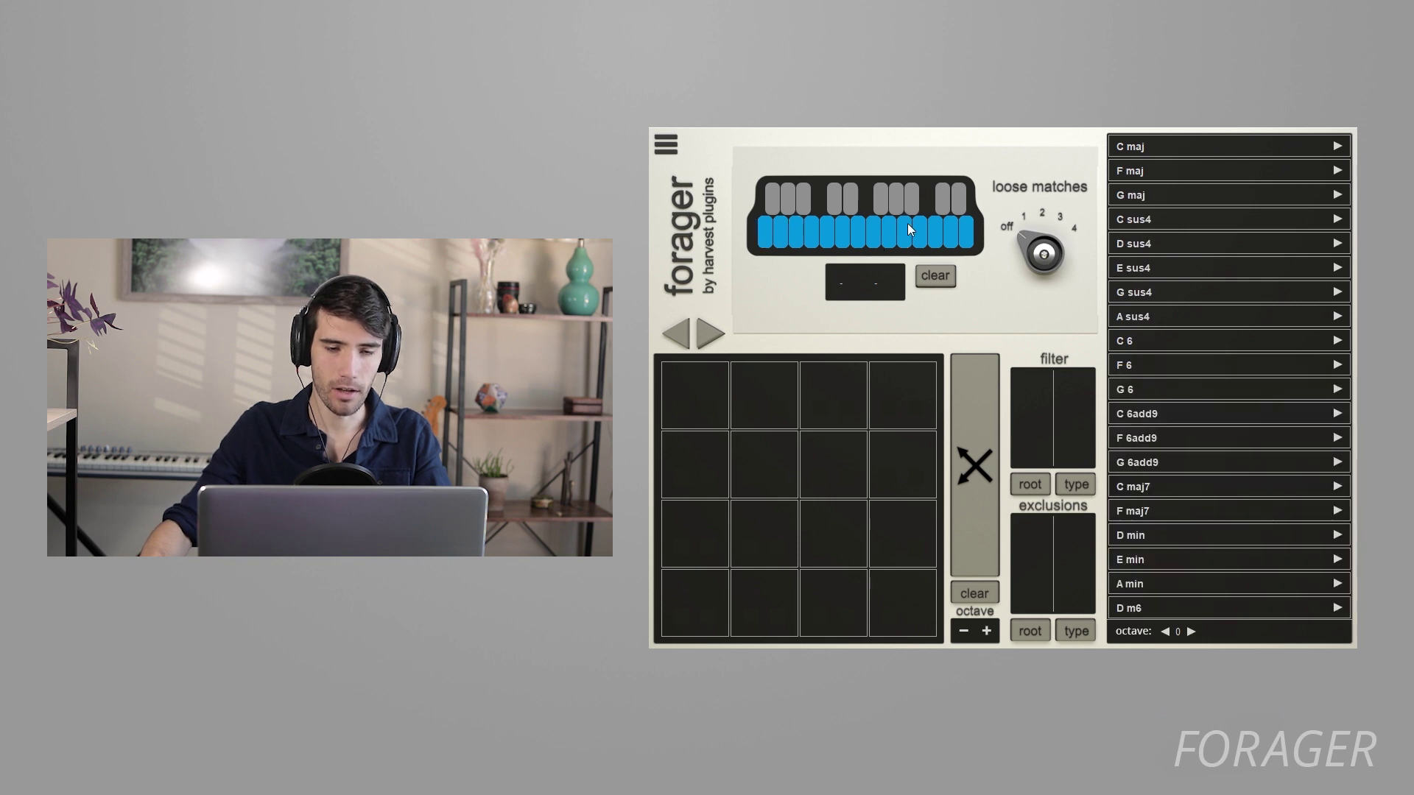
Browse the C major chord matches, then fill the sixteen pads with random matching chords.
scroll(1123, 298, "down", 2)
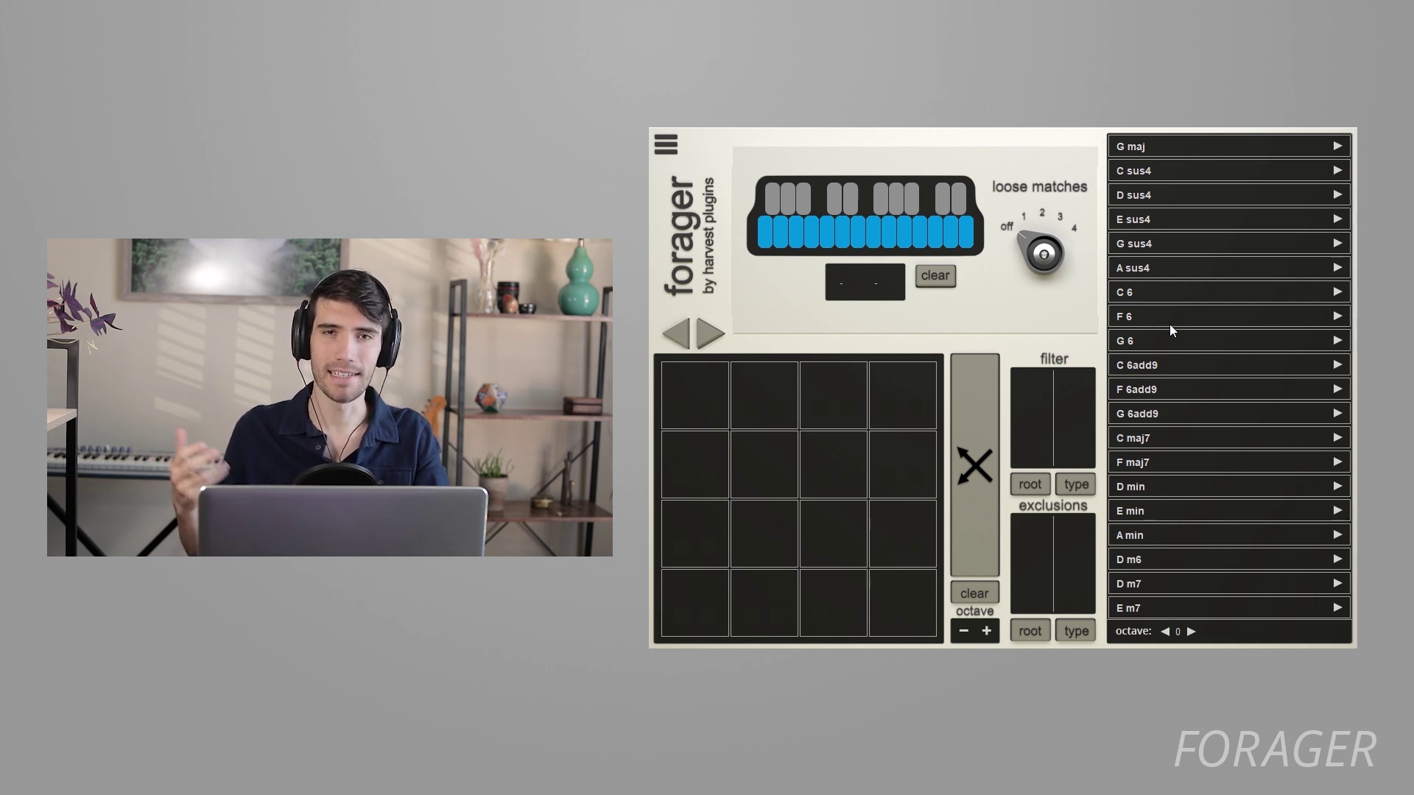
scroll(1193, 320, "up", 2)
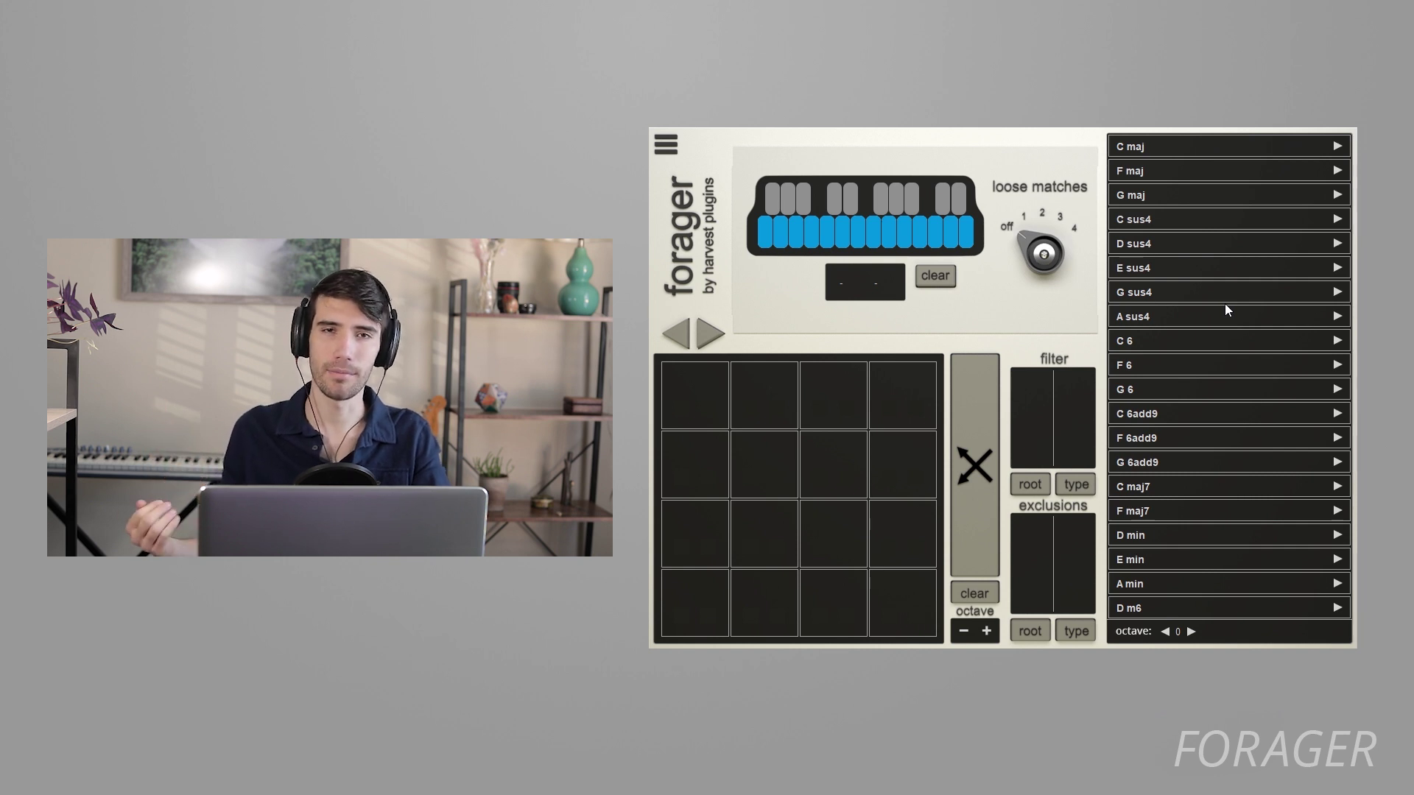
scroll(1209, 330, "down", 12)
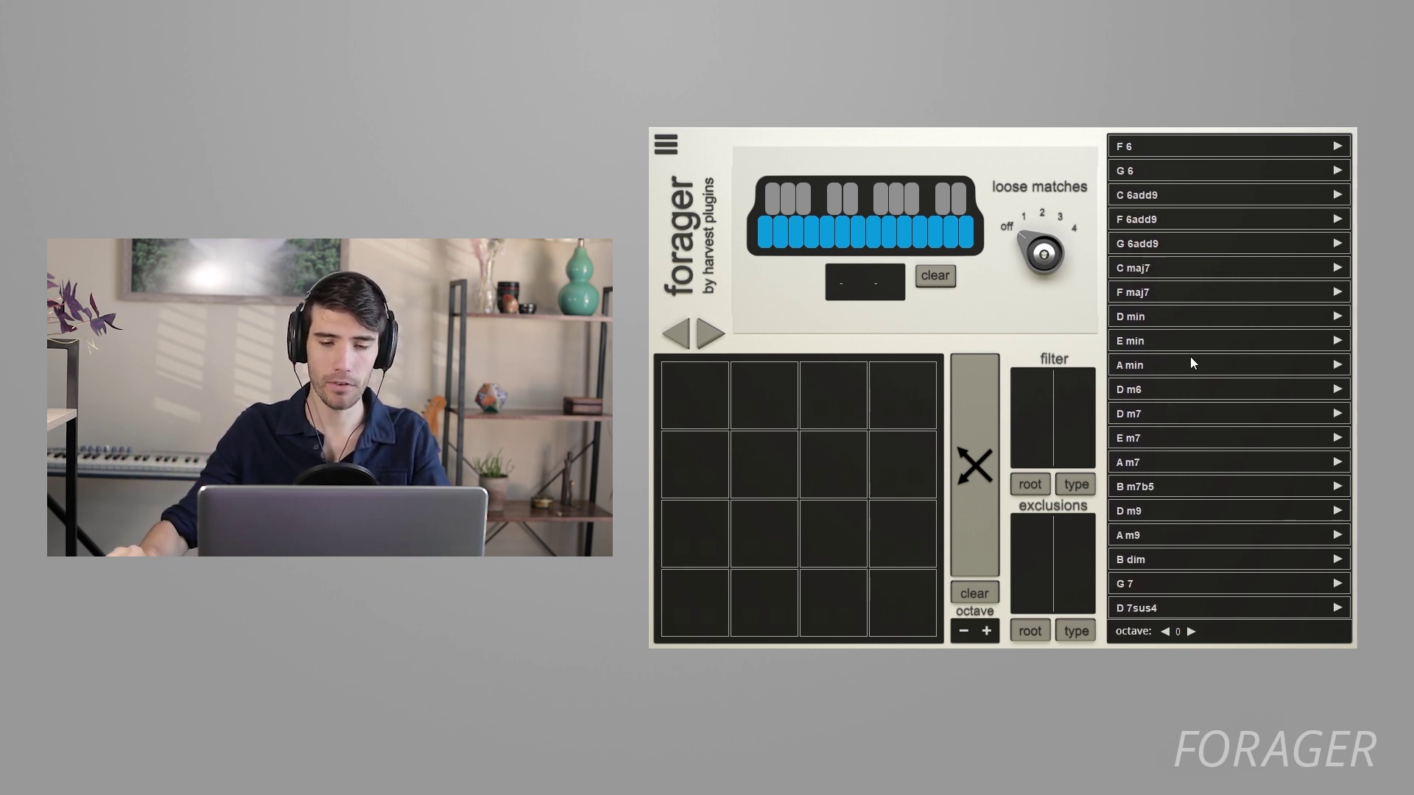
scroll(1193, 364, "down", 14)
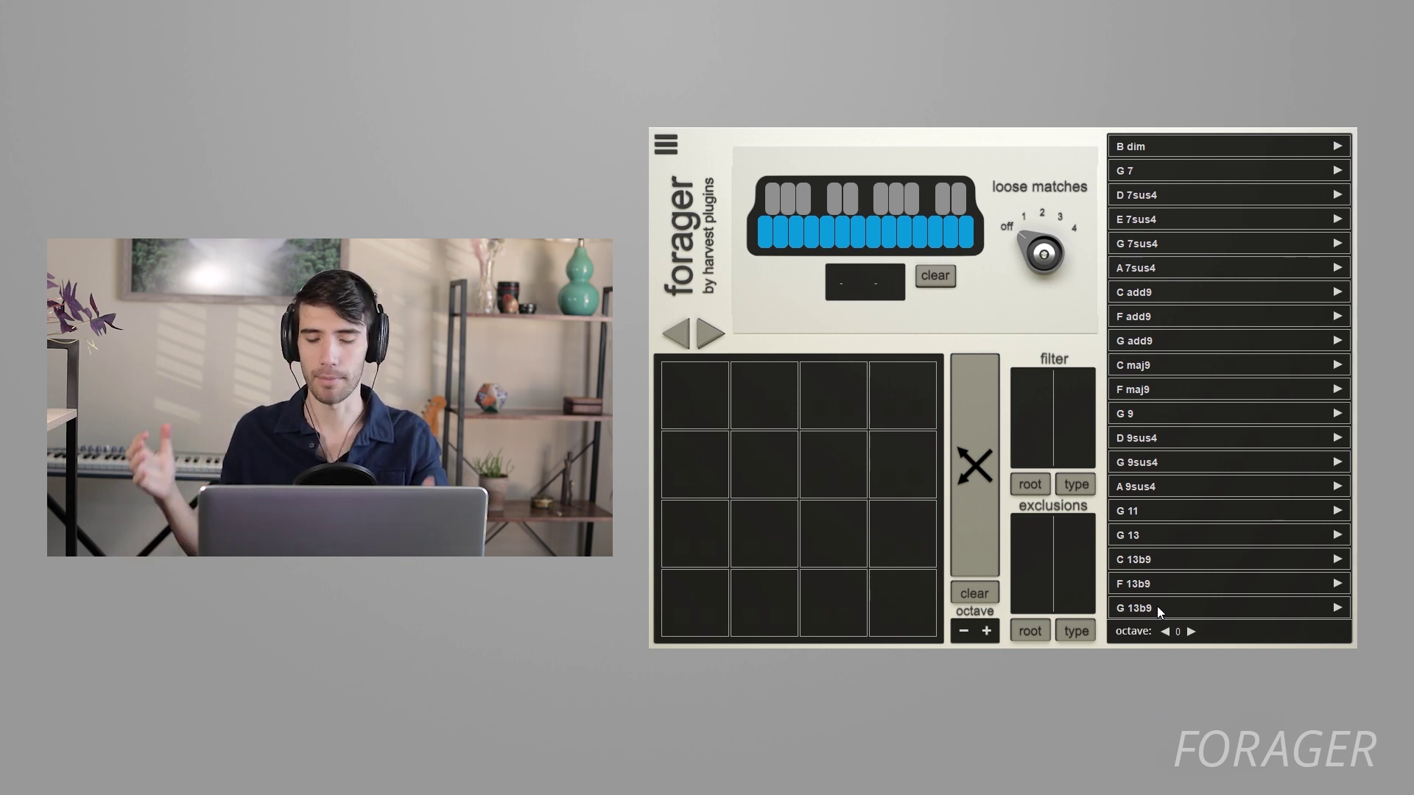
scroll(1162, 598, "up", 10)
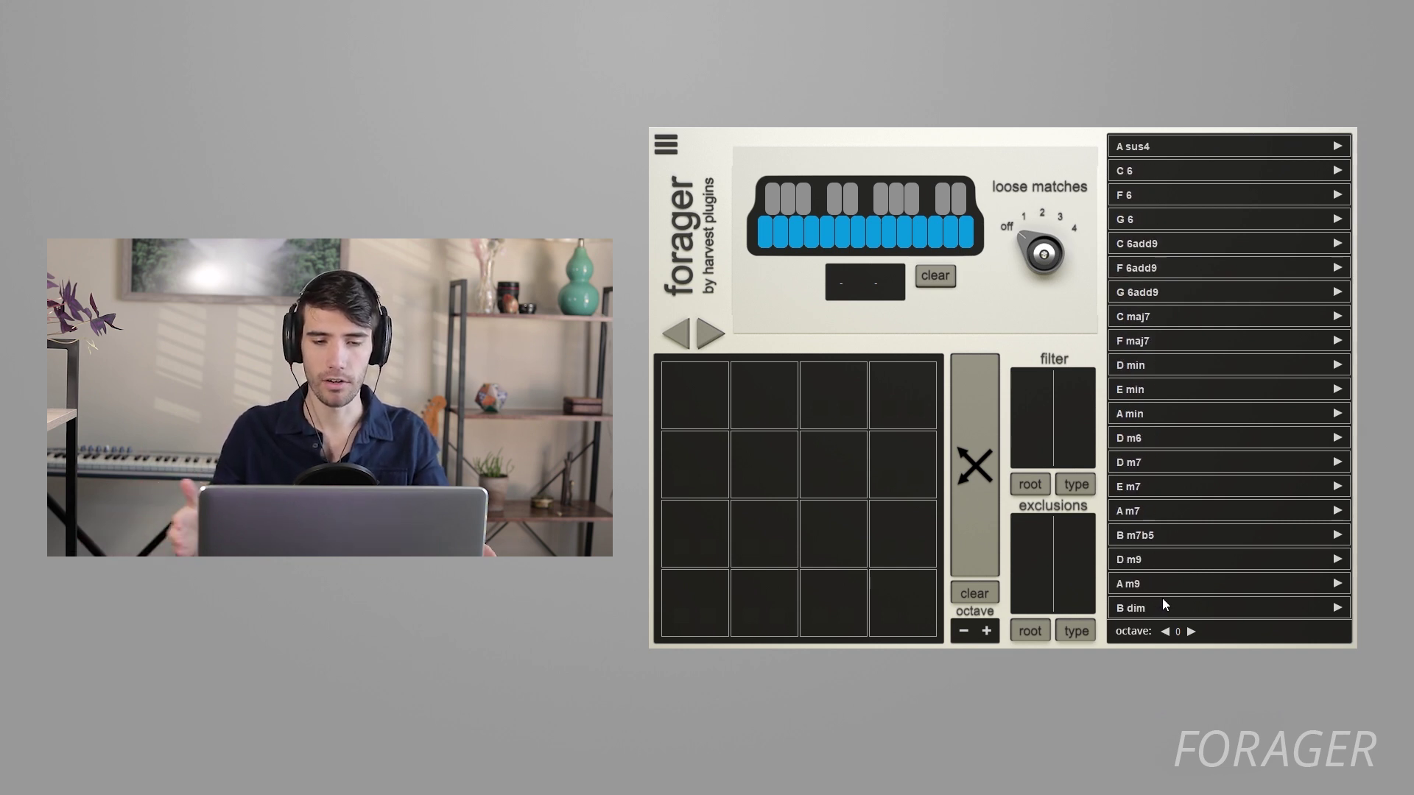
scroll(1162, 604, "up", 1)
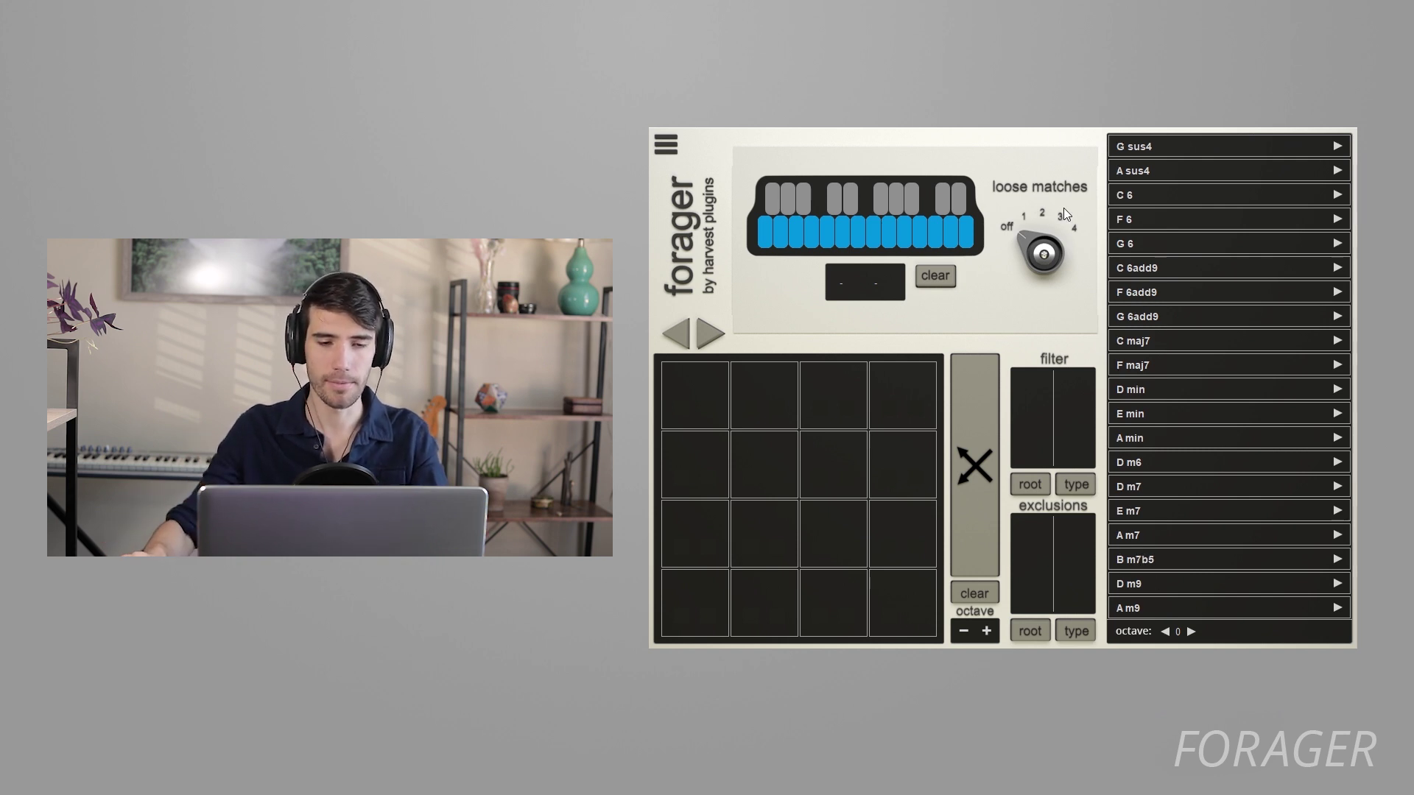
scroll(1117, 330, "up", 2)
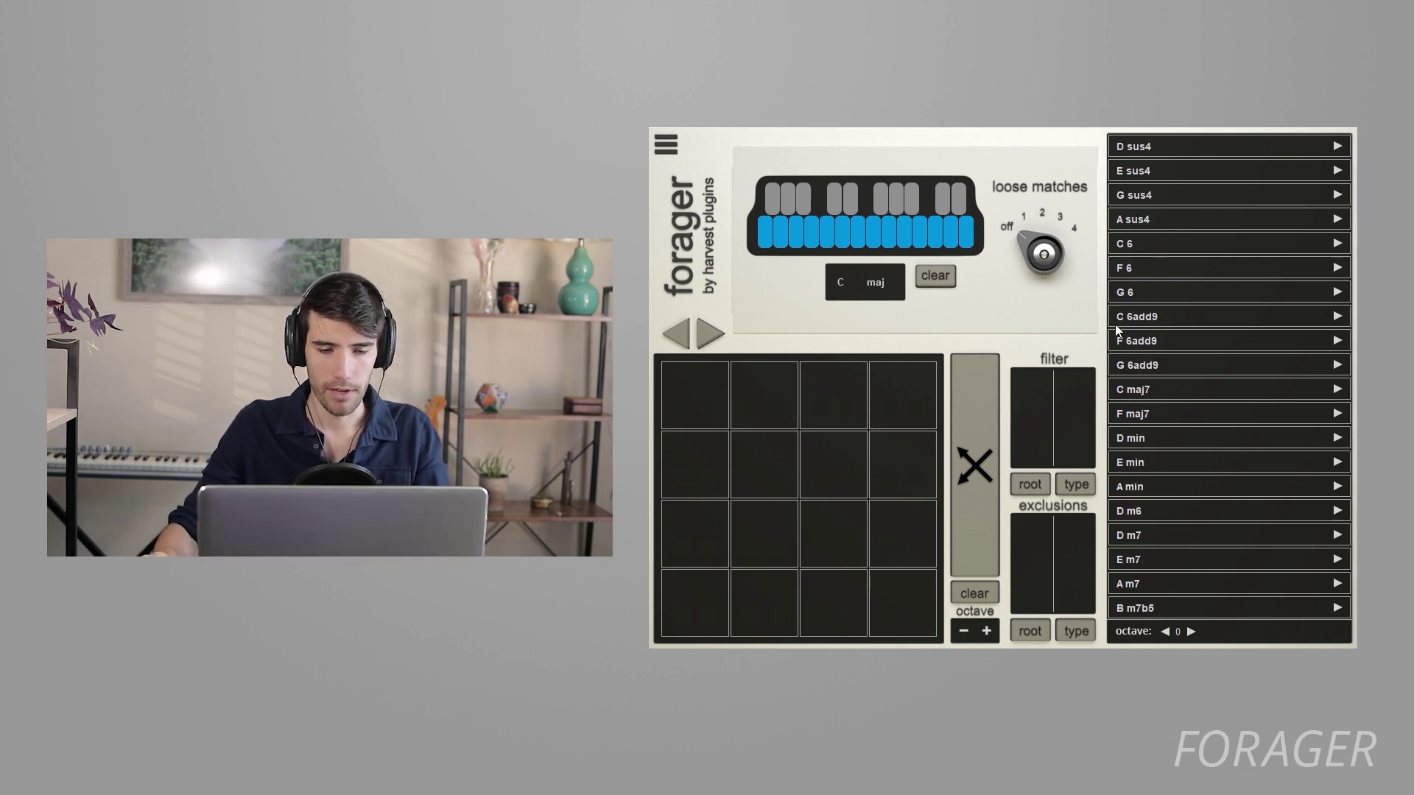
left_click(974, 458)
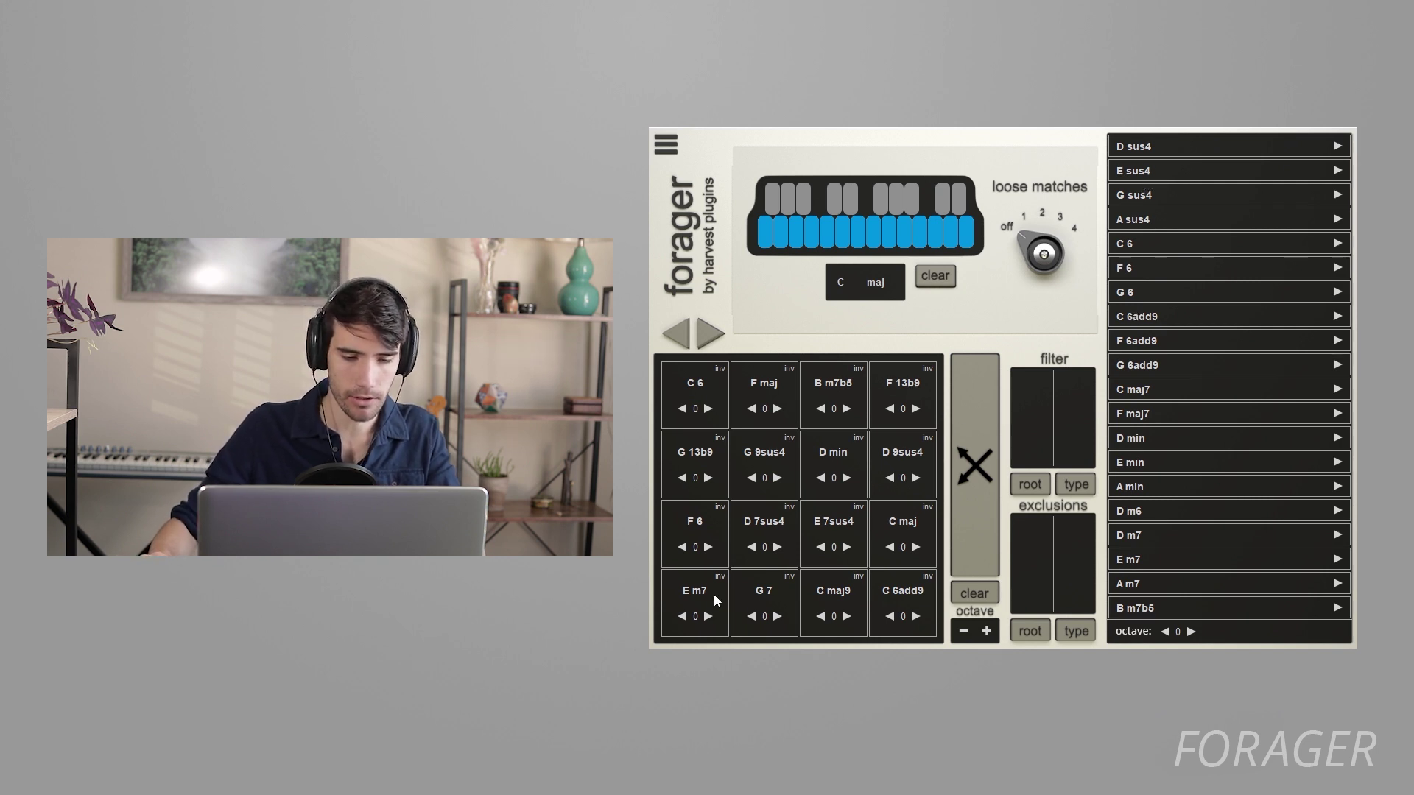
Swap the E m7 and G 7 pads, then reshuffle the grid twice.
left_click_drag(732, 591, 762, 598)
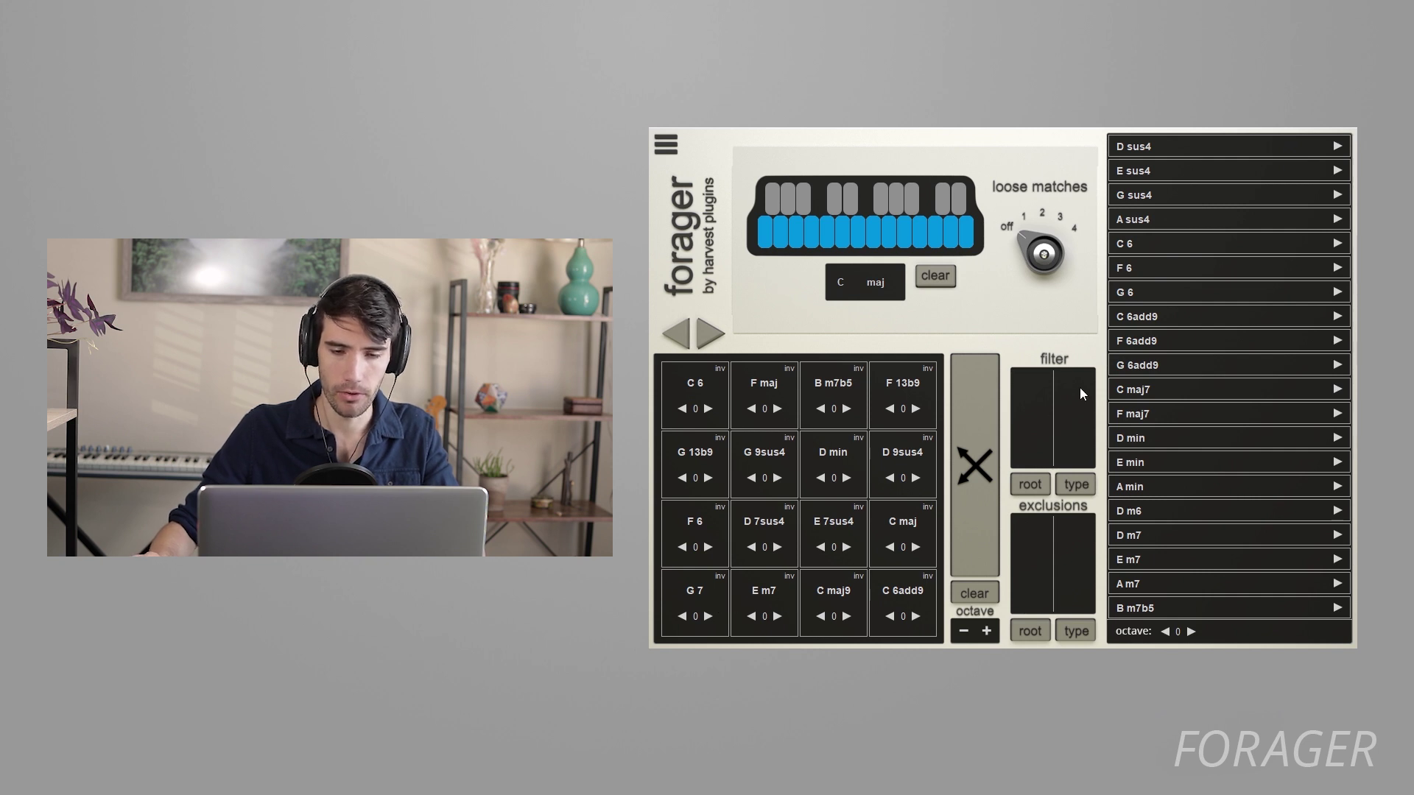
scroll(1178, 338, "down", 4)
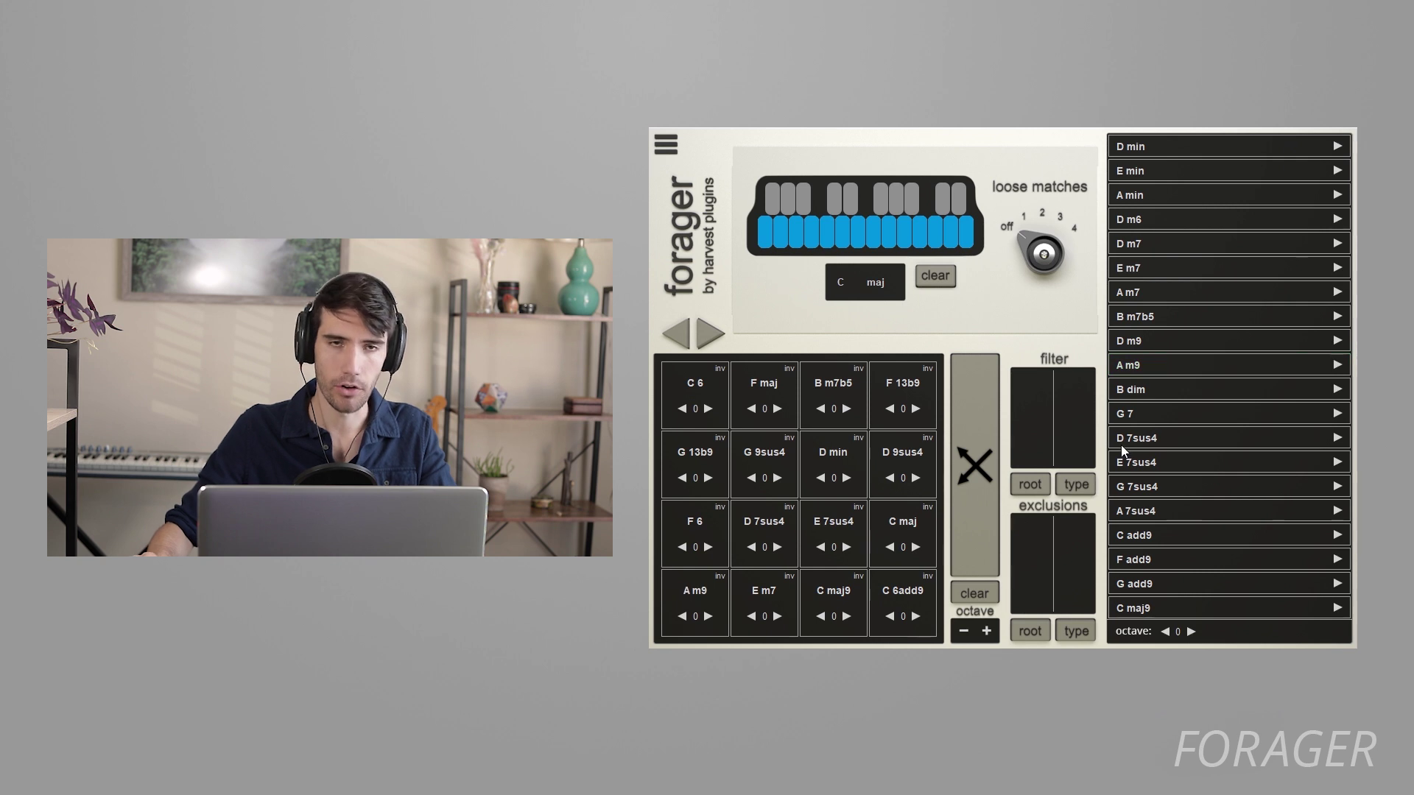
left_click(972, 506)
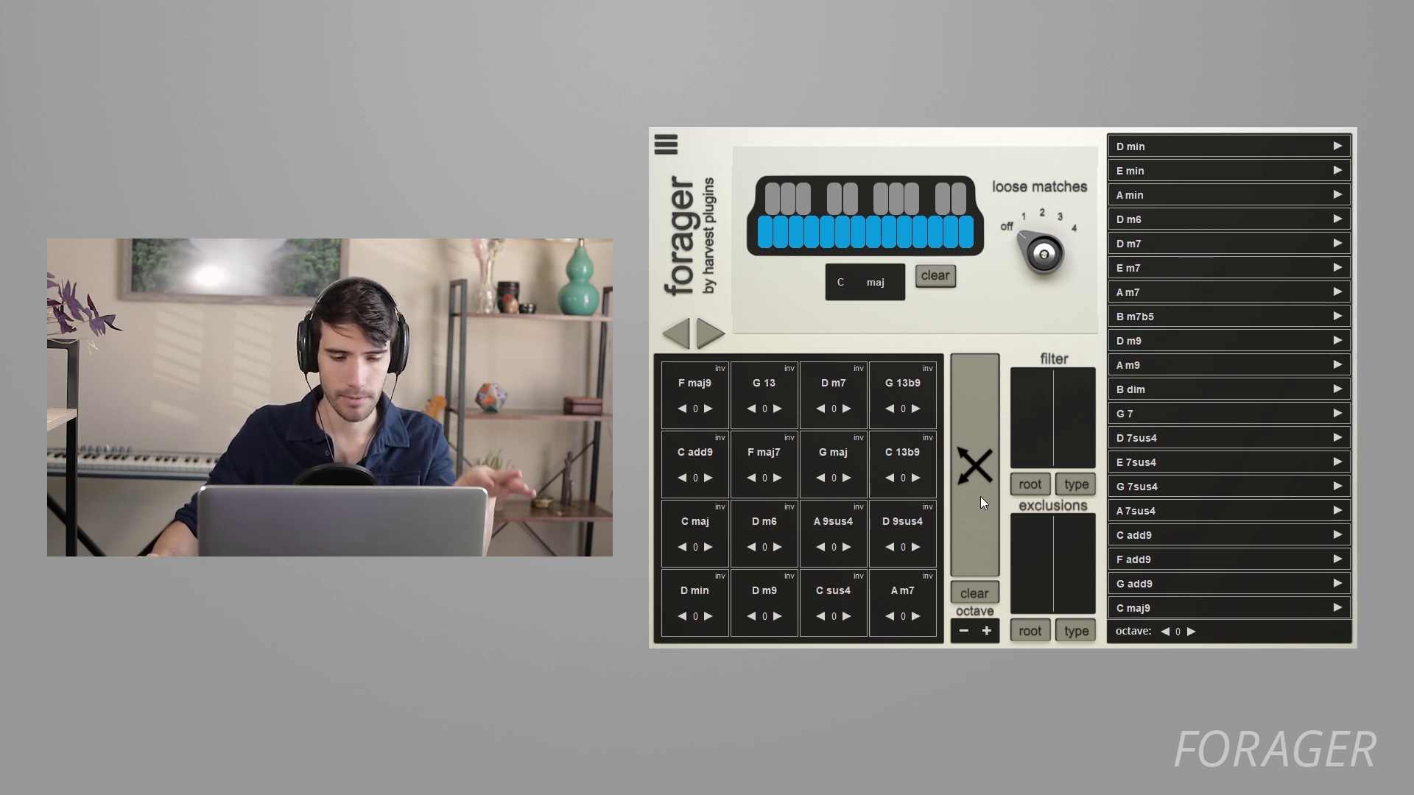
left_click(979, 503)
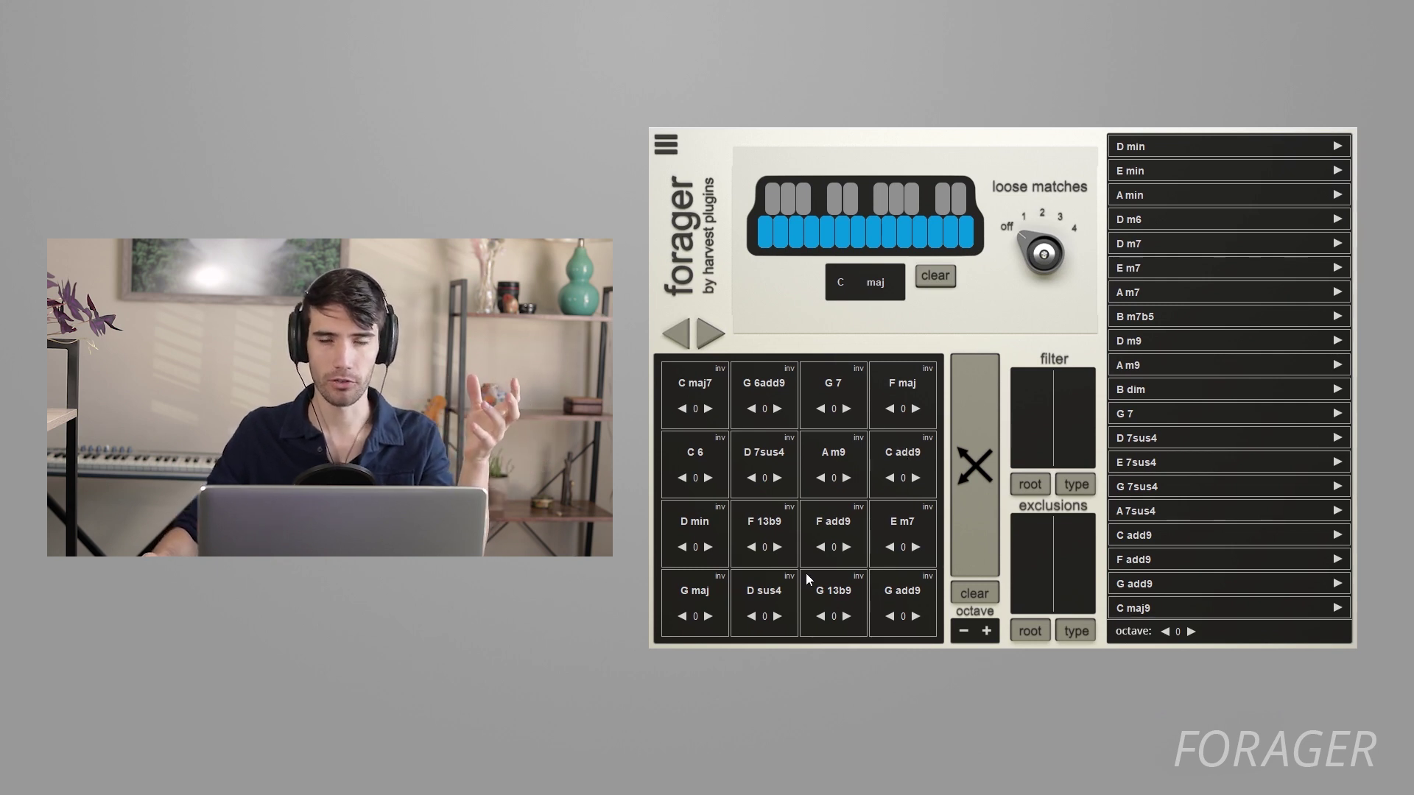
Select the G maj, G 13b9, F add9 and F 13b9 pads and reshuffle three times.
left_click(725, 588)
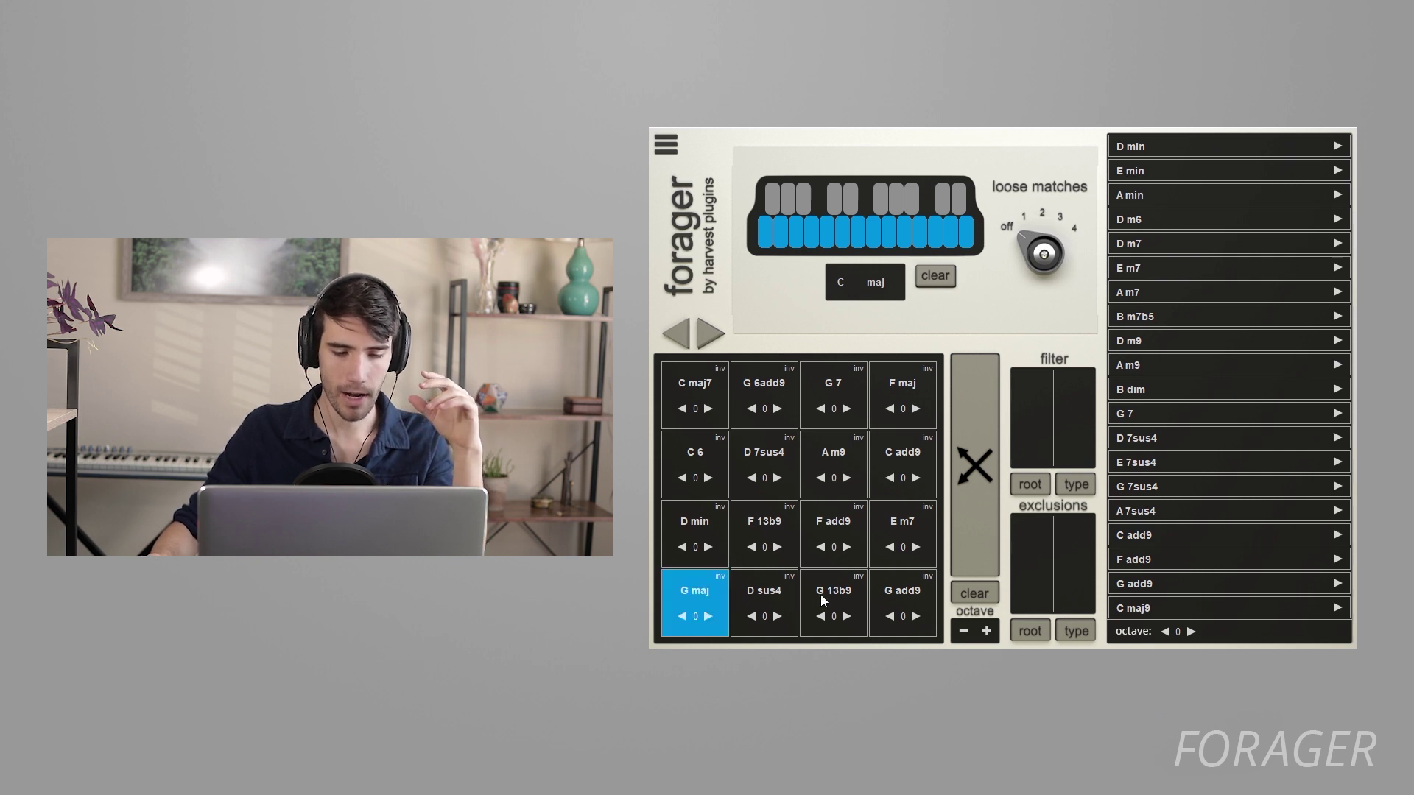
left_click(839, 592)
left_click(843, 545)
left_click(778, 553)
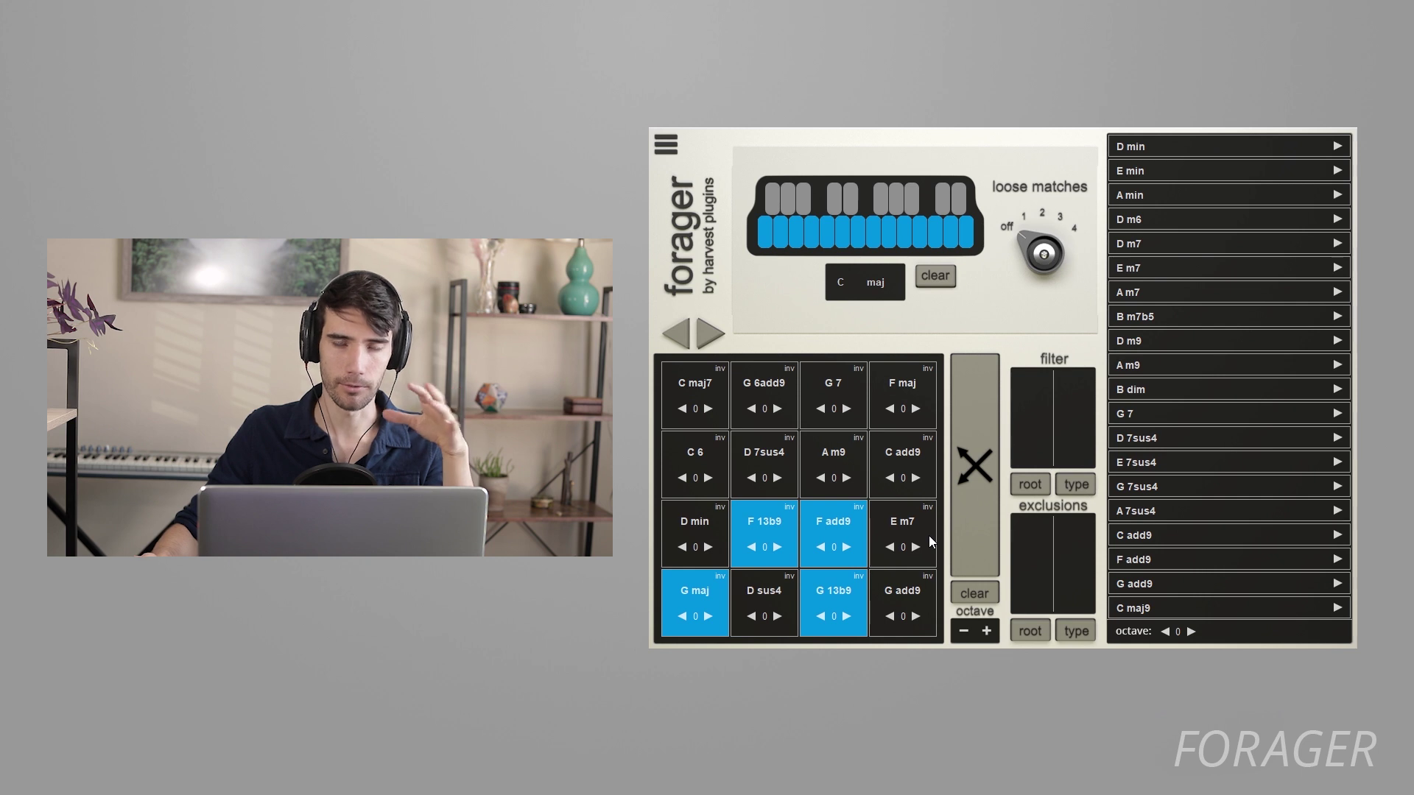
left_click(975, 465)
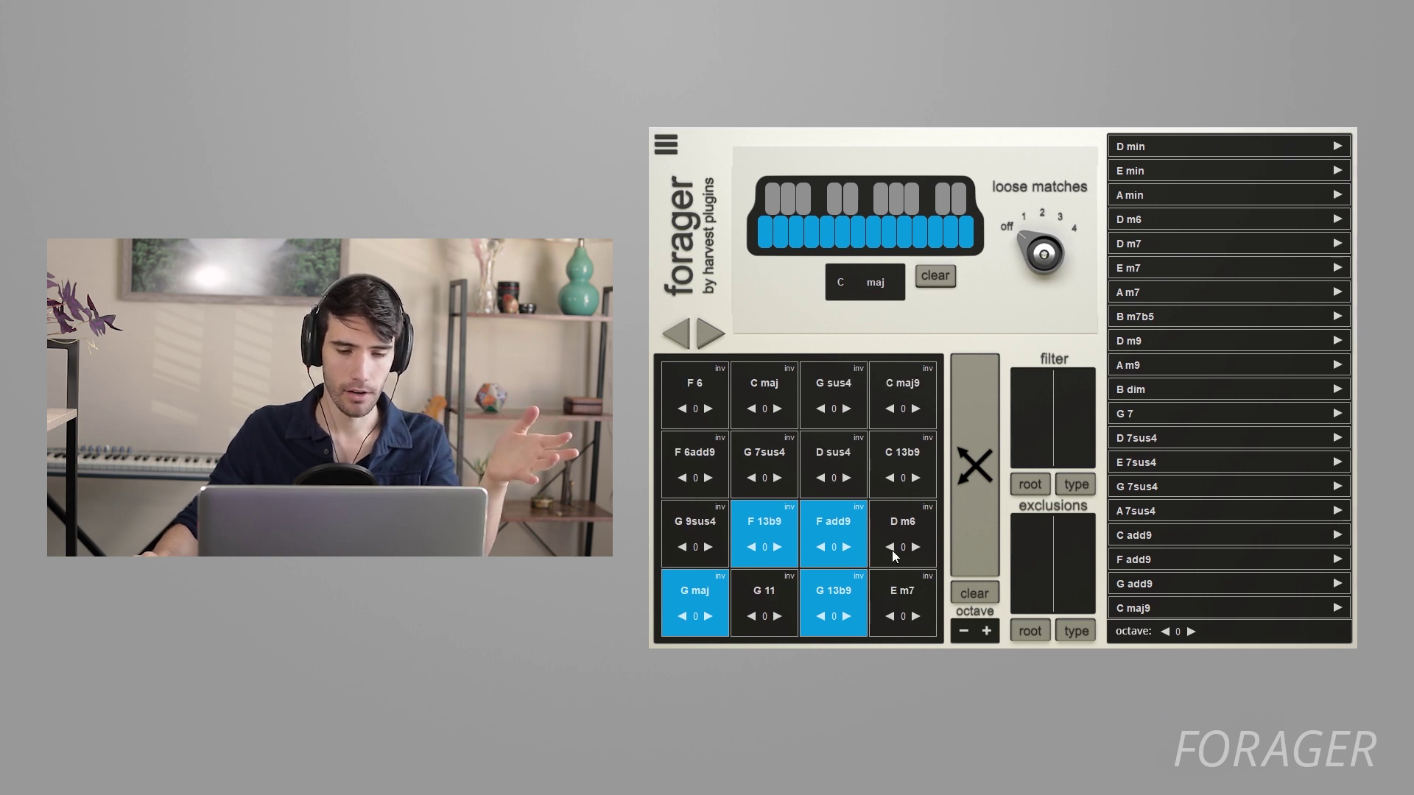
left_click(967, 479)
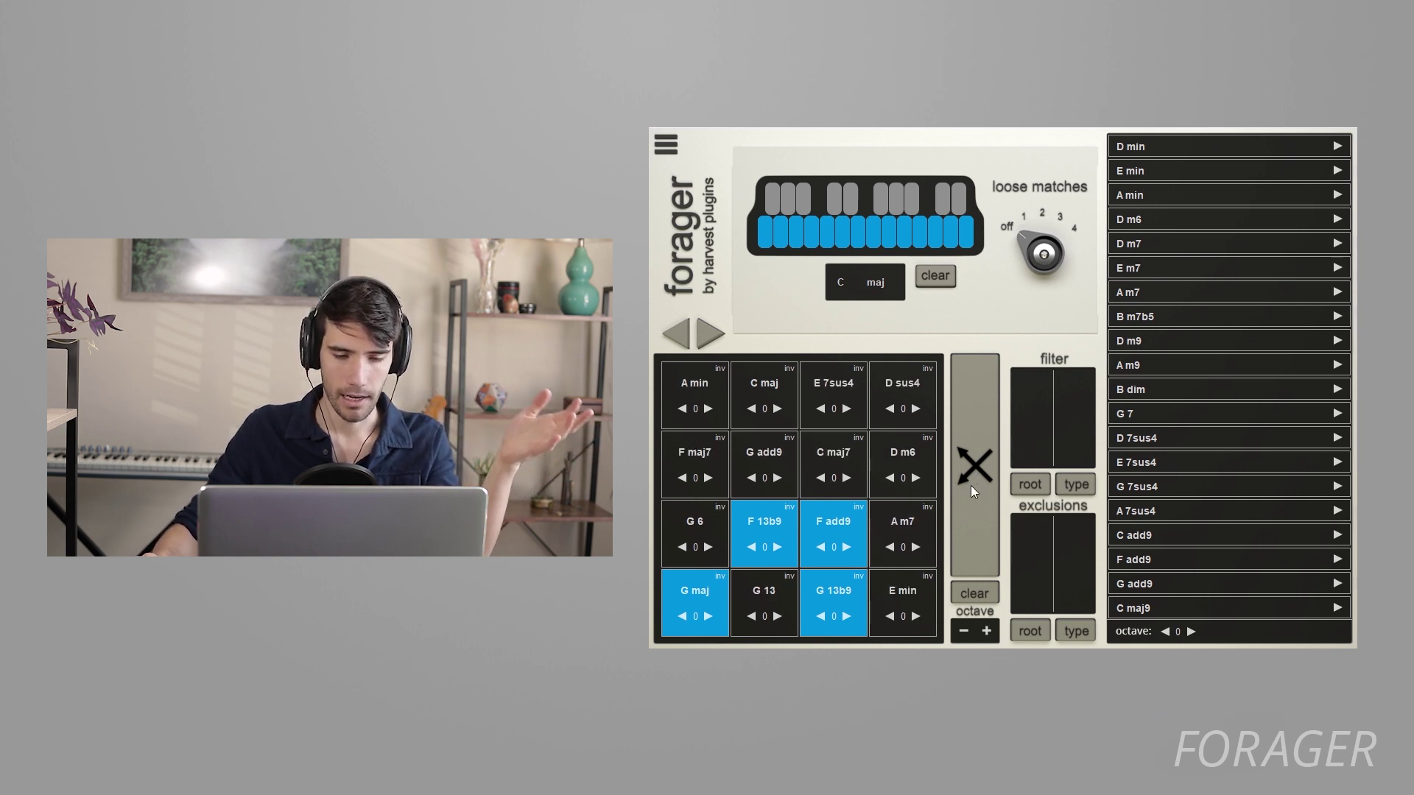
left_click(970, 484)
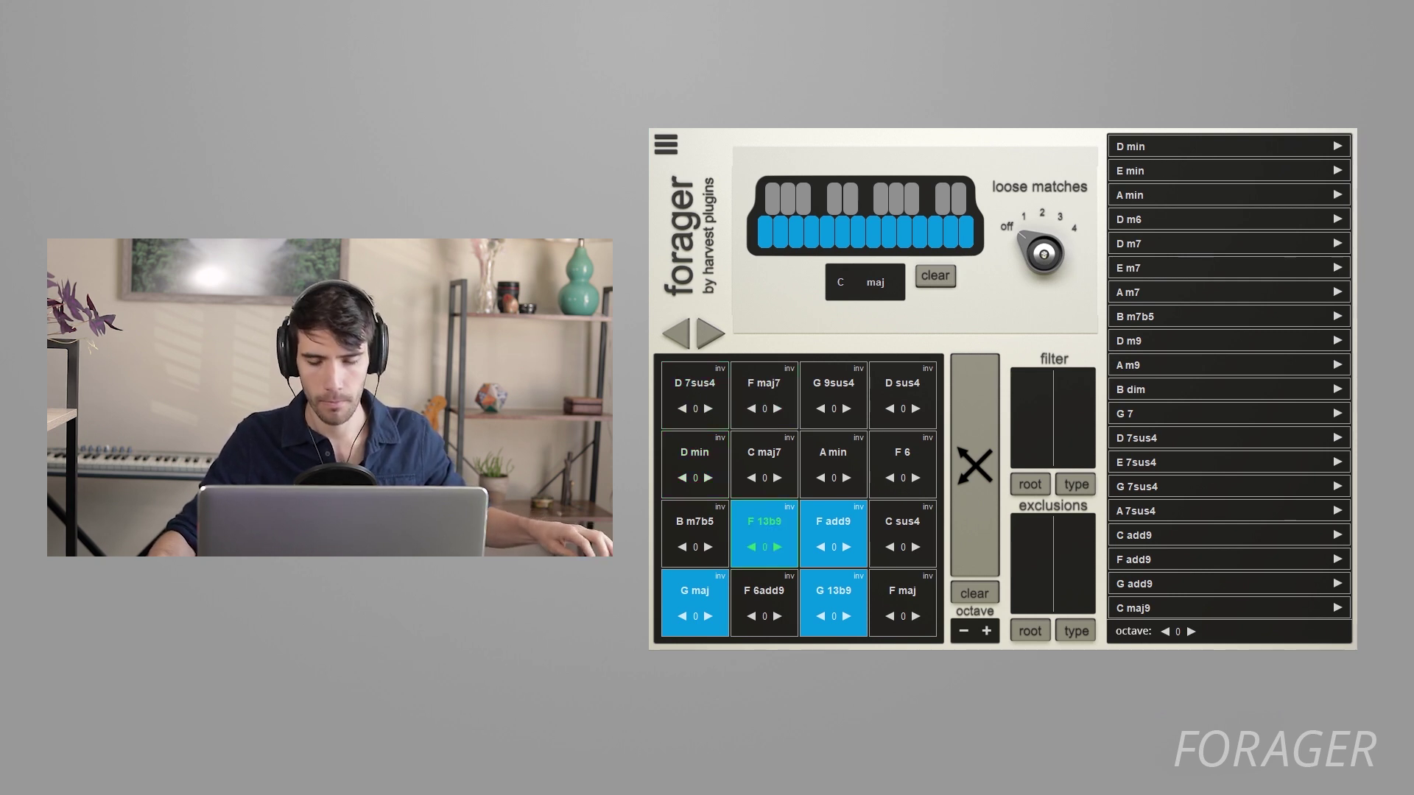
Lock the D min, C maj7 and A min pads, then reshuffle the rest.
left_click(692, 453)
left_click(788, 460)
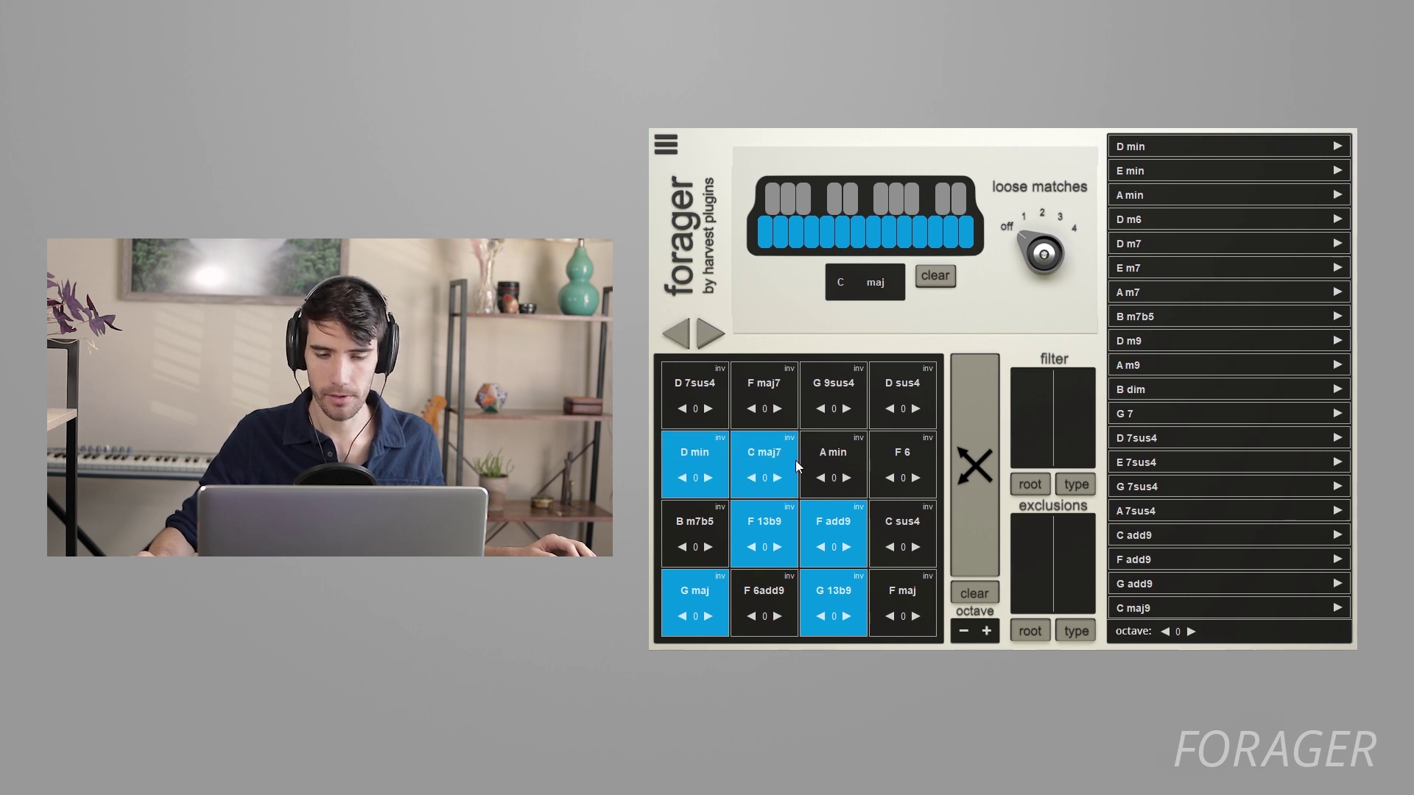
left_click(836, 460)
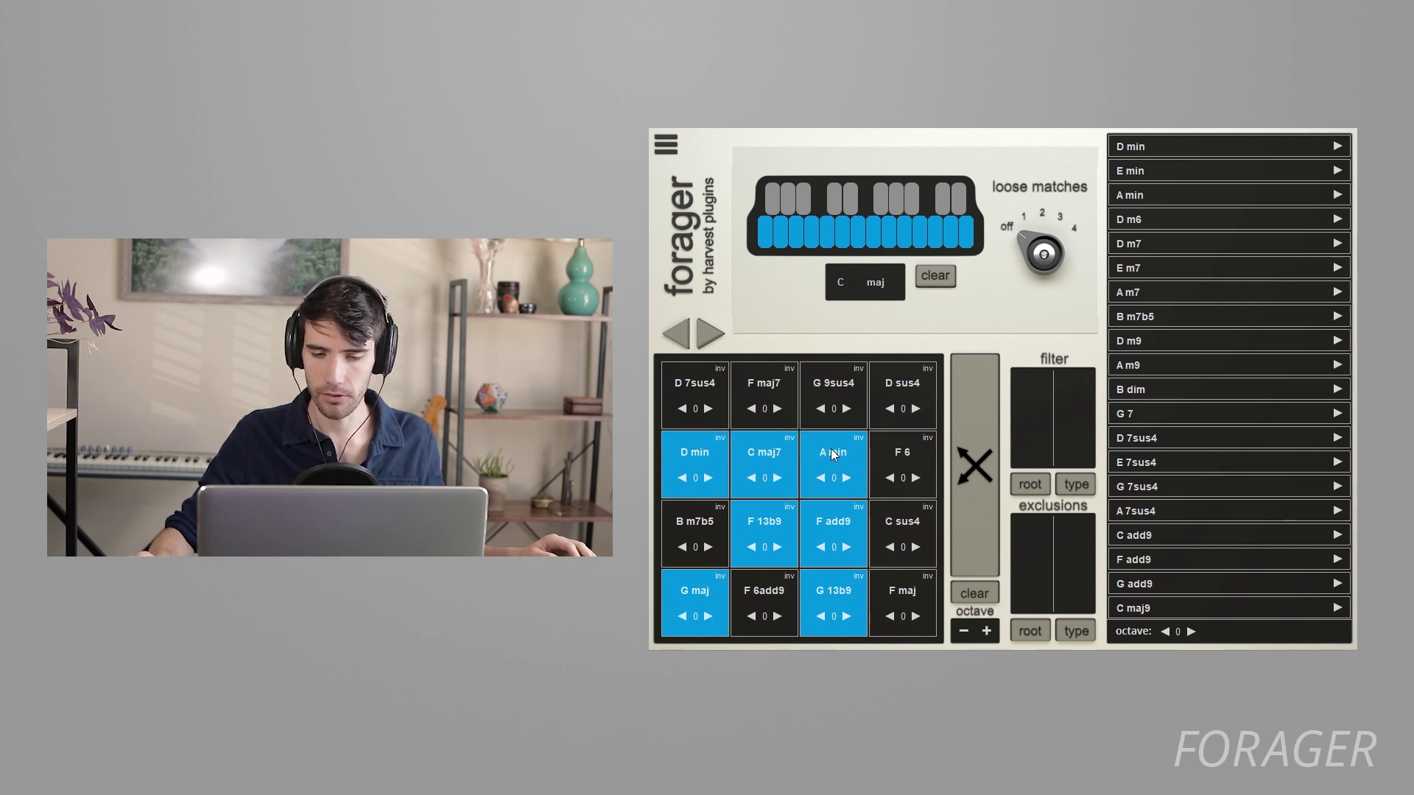
left_click(975, 463)
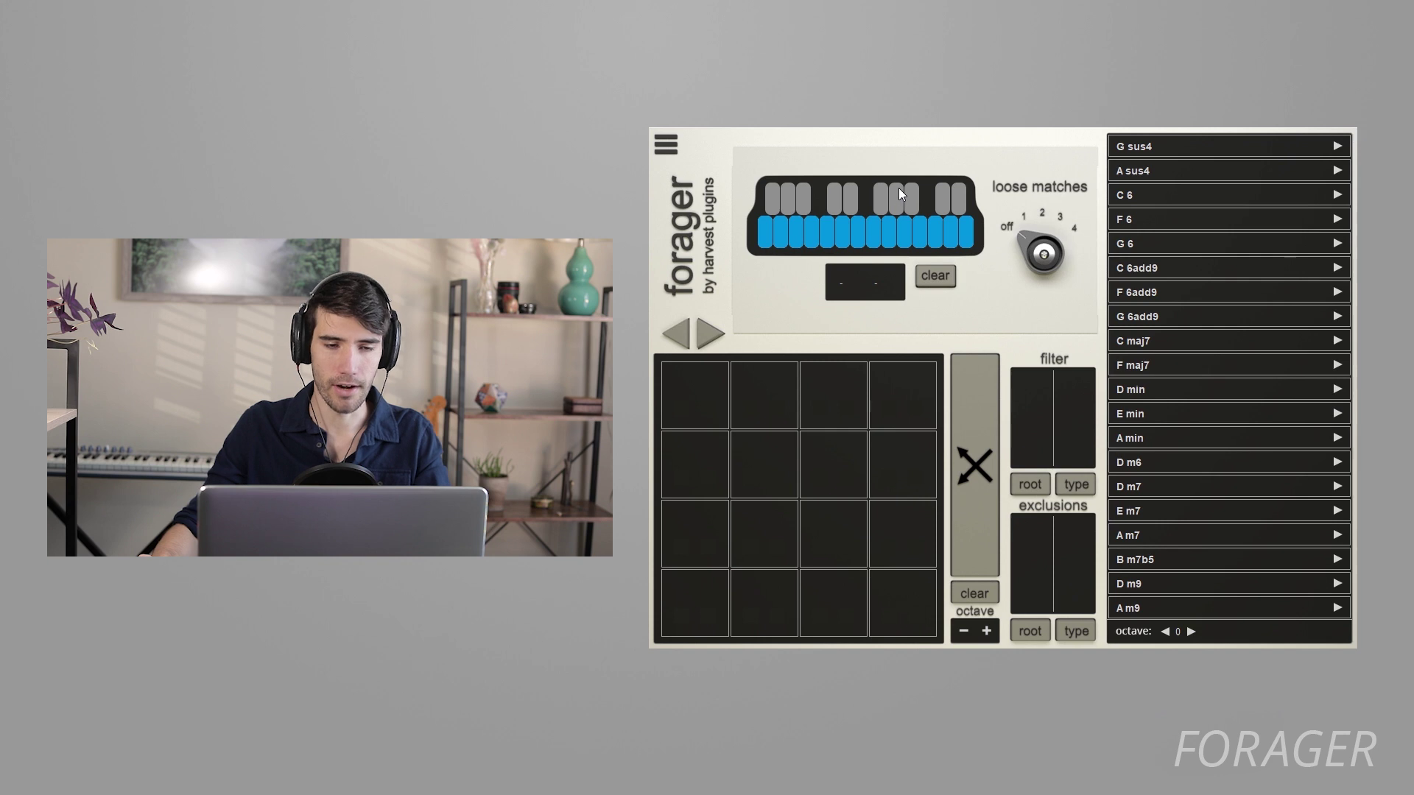
Filter the chord list to chords containing A#, then switch the filter to G.
left_click(913, 200)
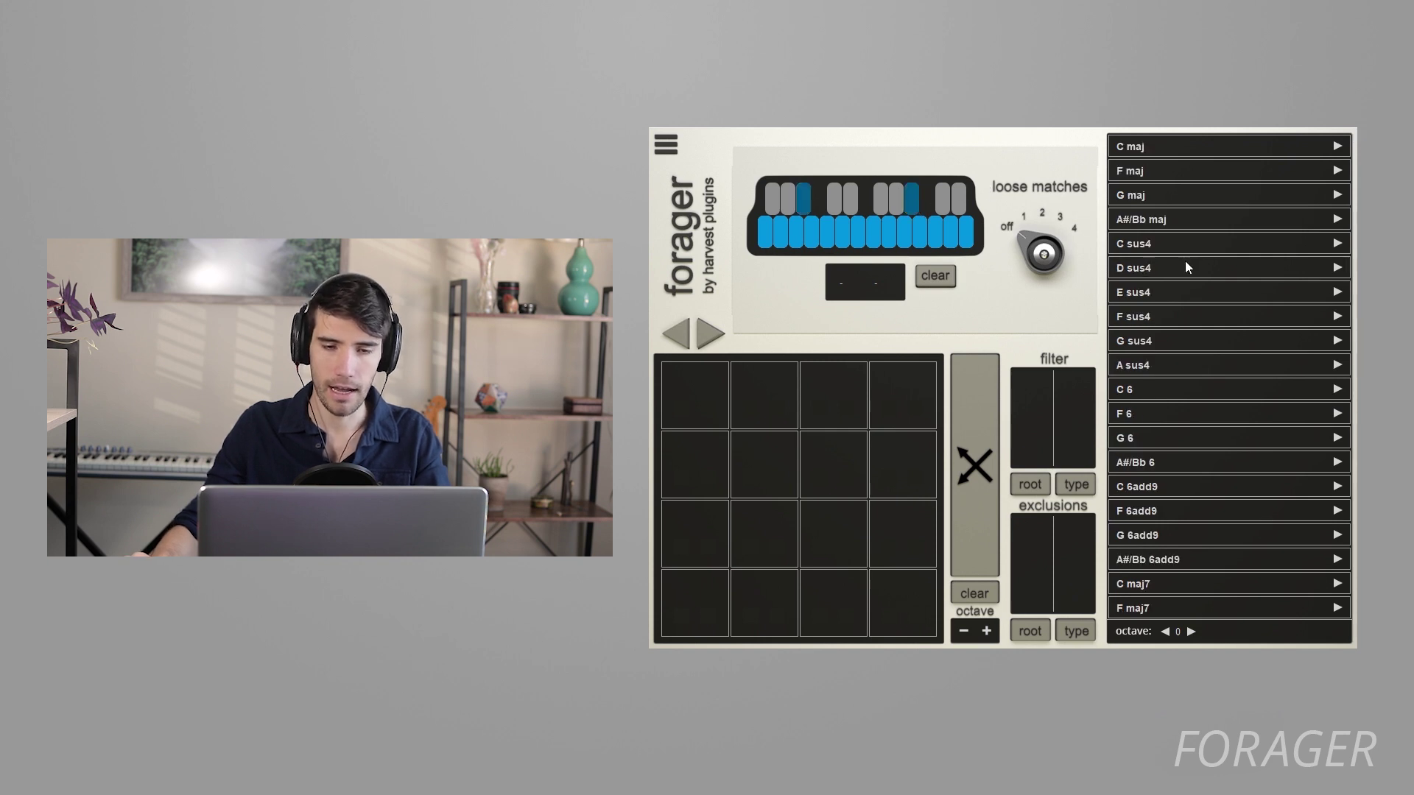
left_click(913, 208)
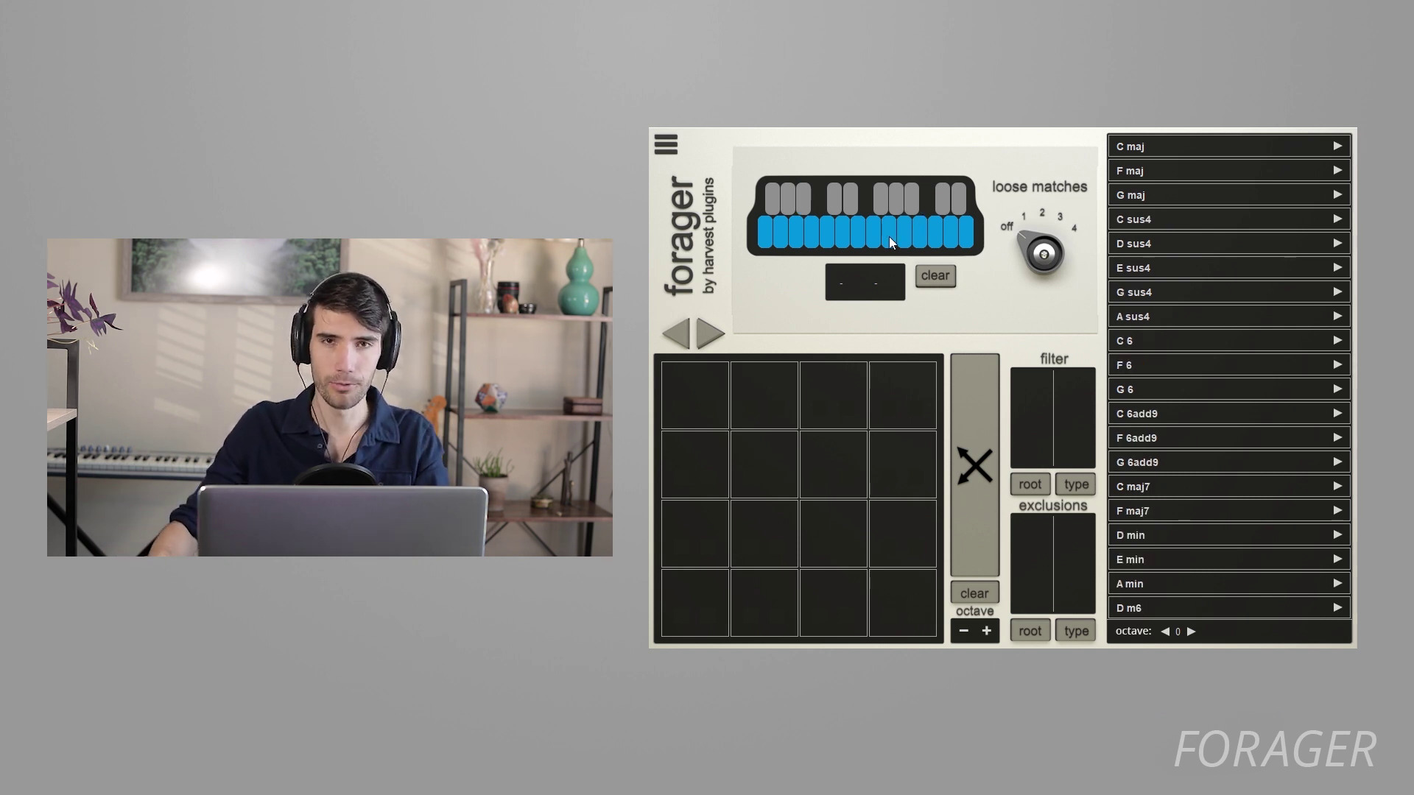
left_click(890, 236)
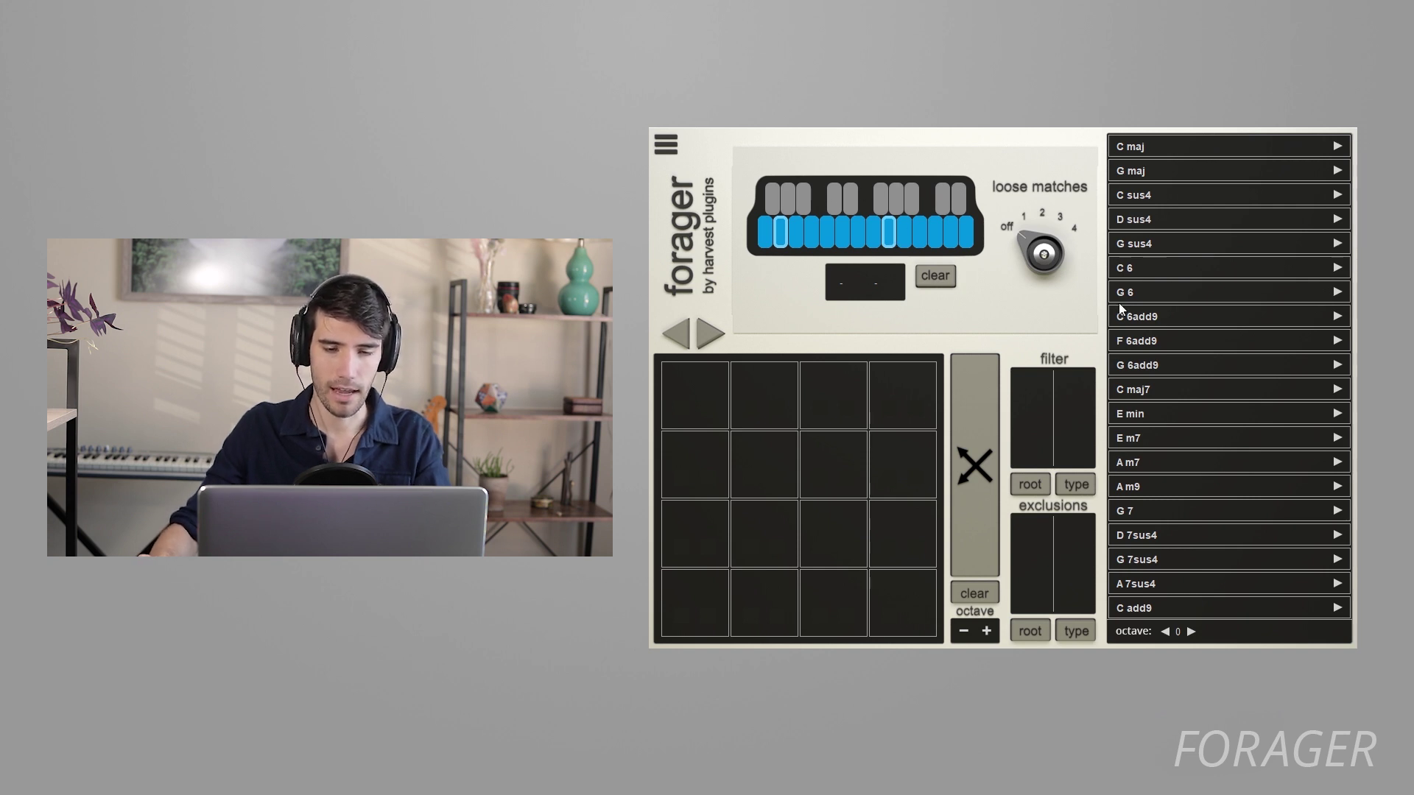
Add A to the G filter and browse matches, then clear both and filter by C#.
scroll(1180, 343, "down", 4)
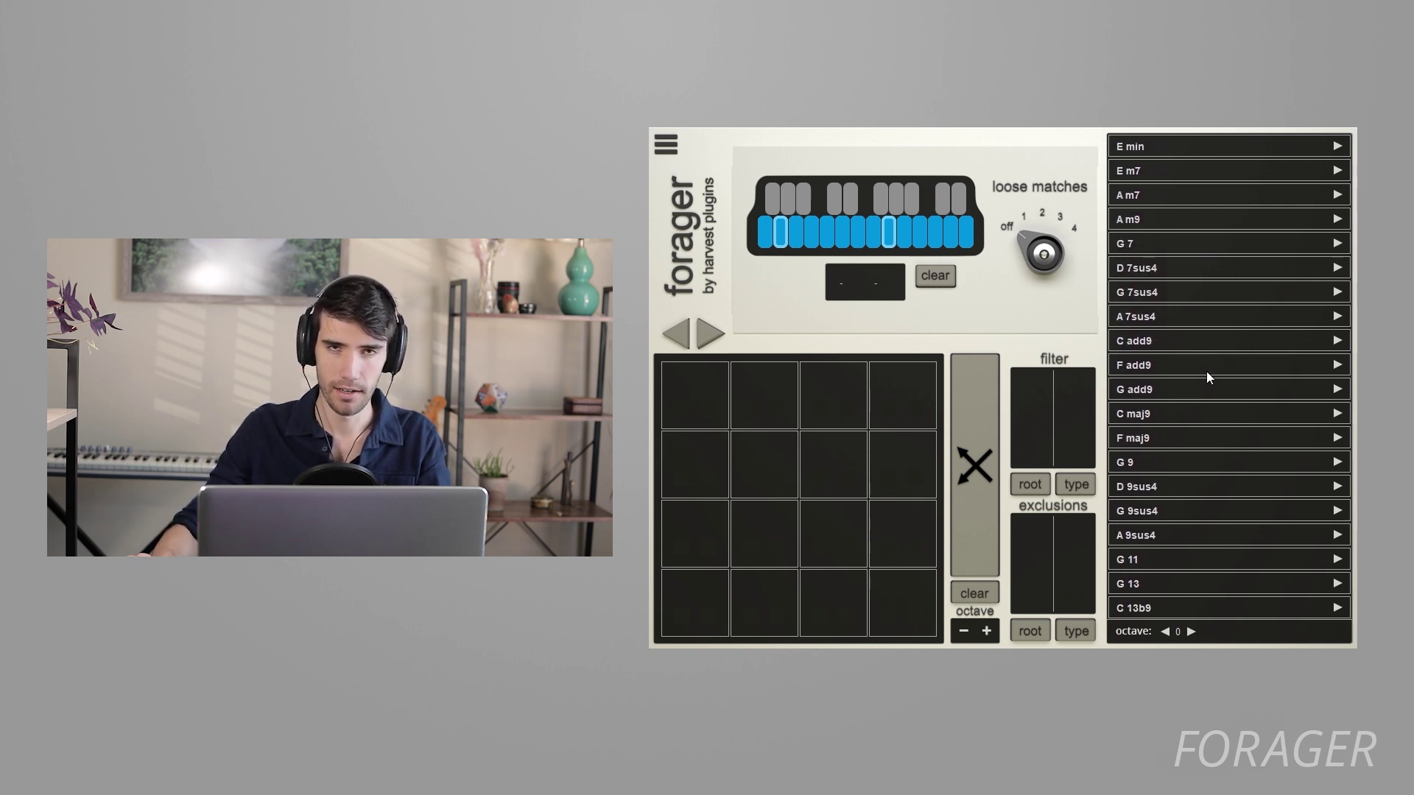
left_click(903, 236)
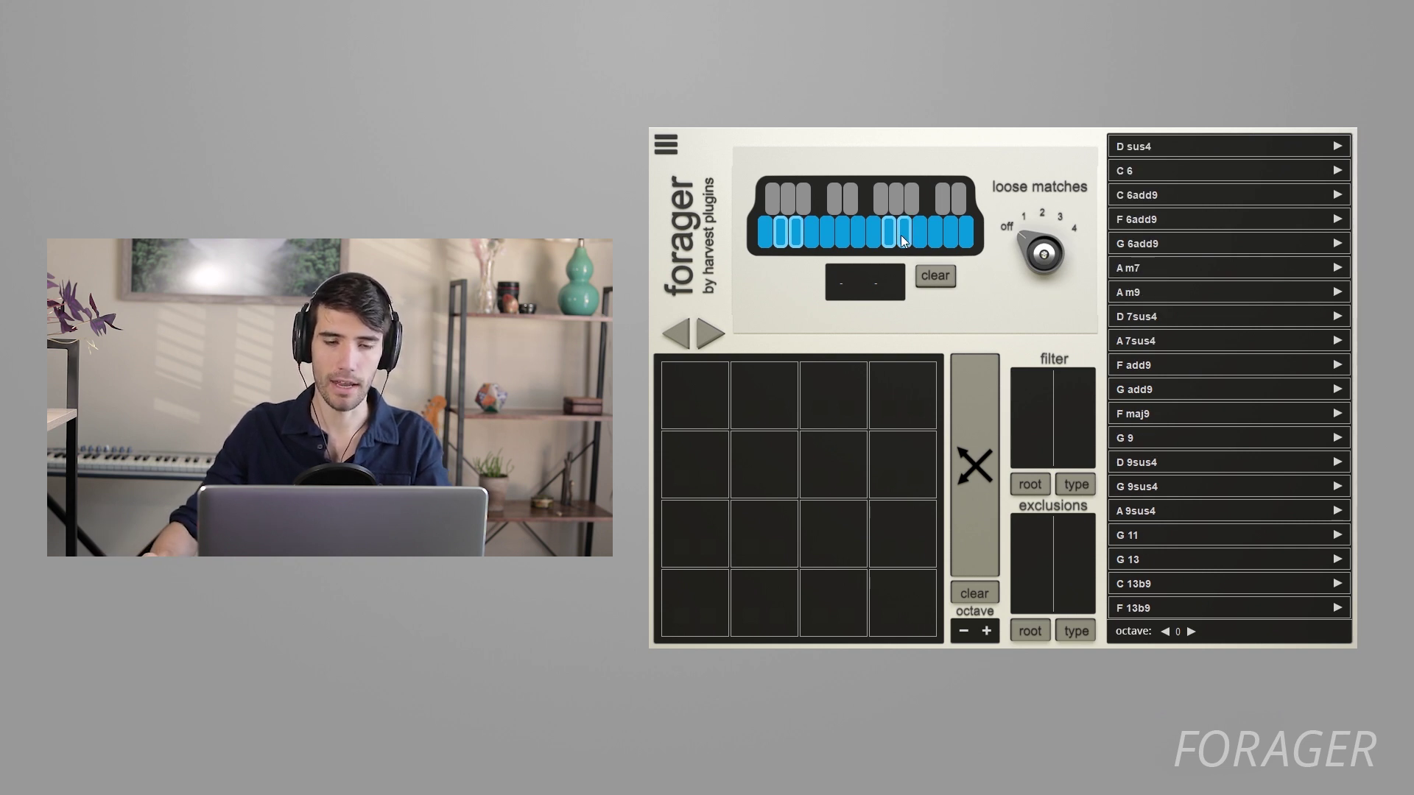
scroll(1163, 330, "down", 1)
scroll(1174, 336, "up", 1)
scroll(1174, 337, "down", 1)
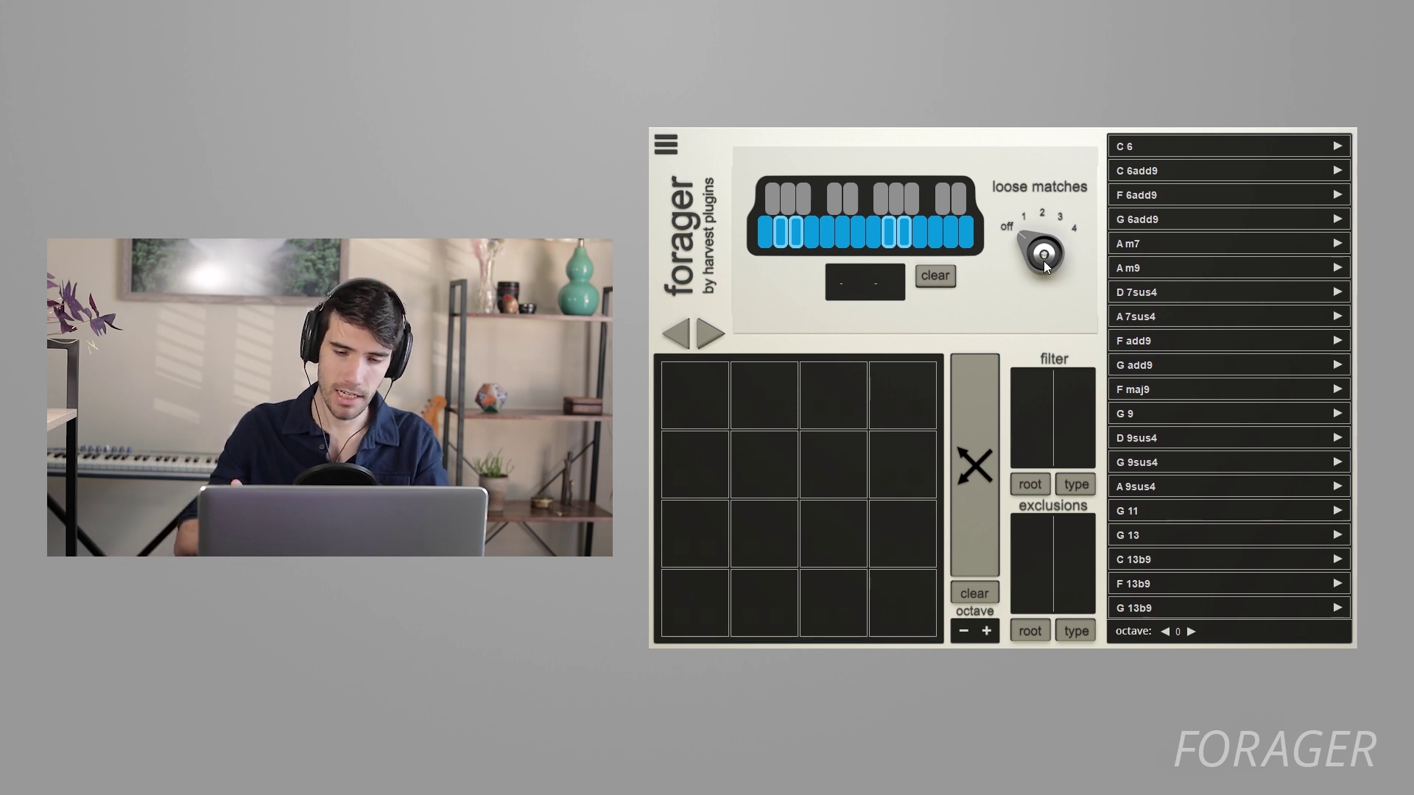
left_click(904, 237)
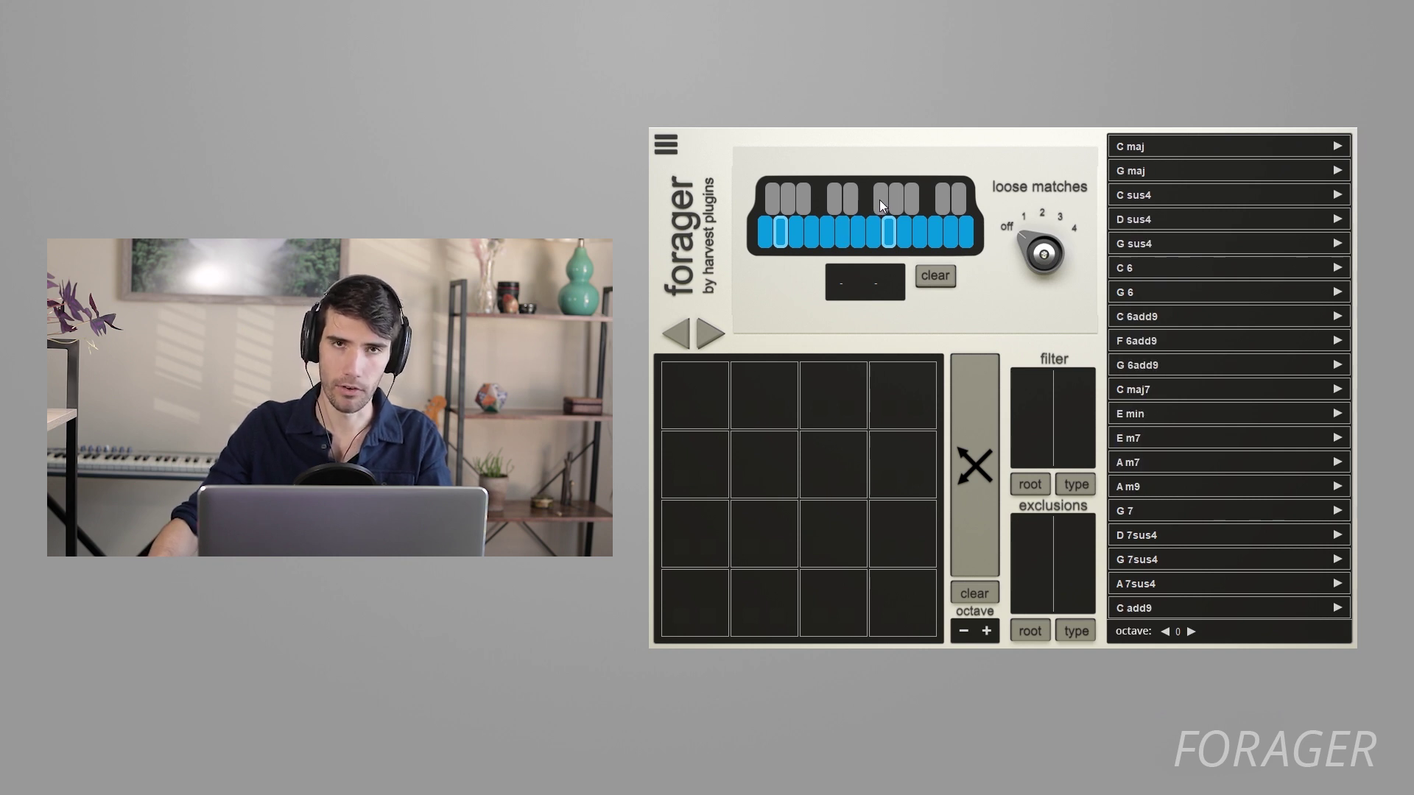
left_click(888, 233)
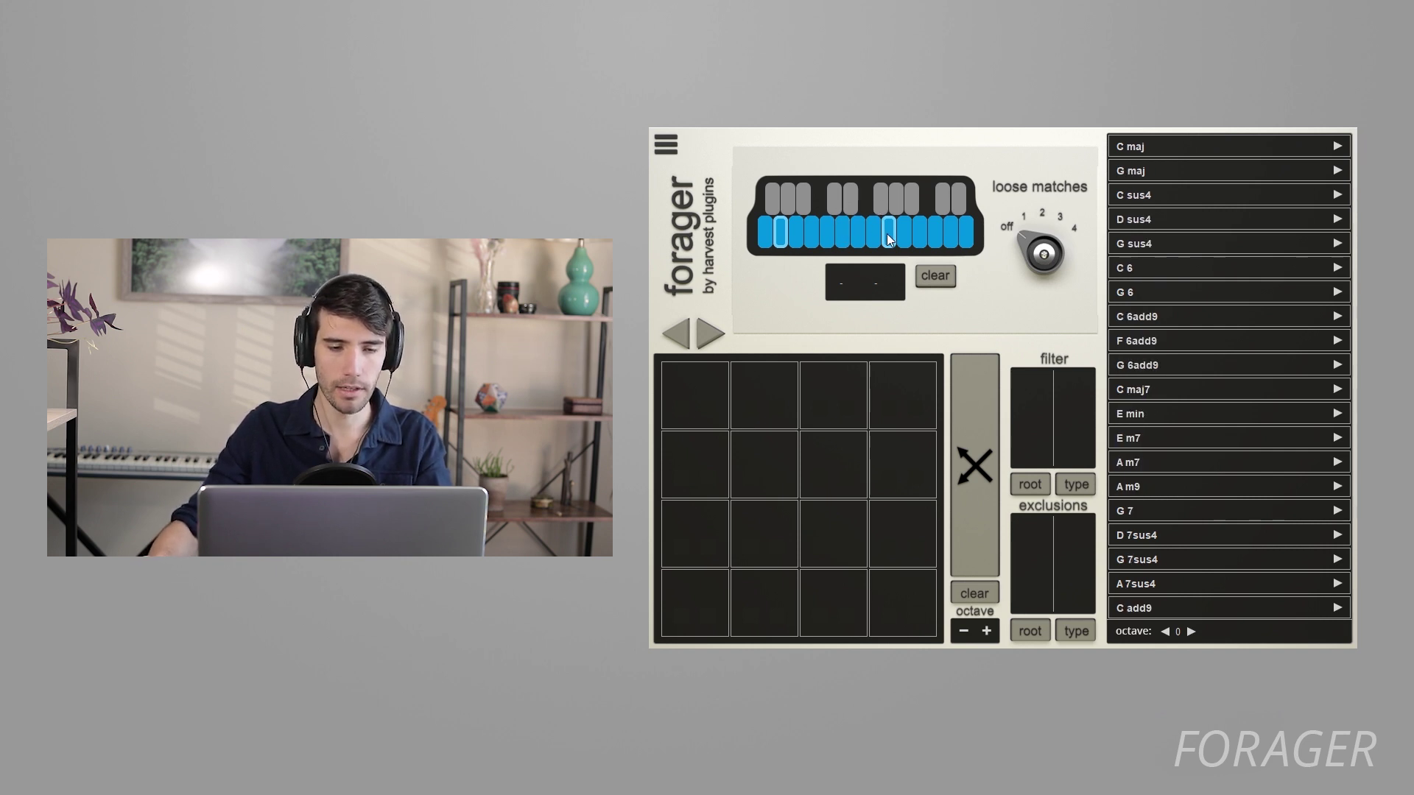
left_click(835, 203)
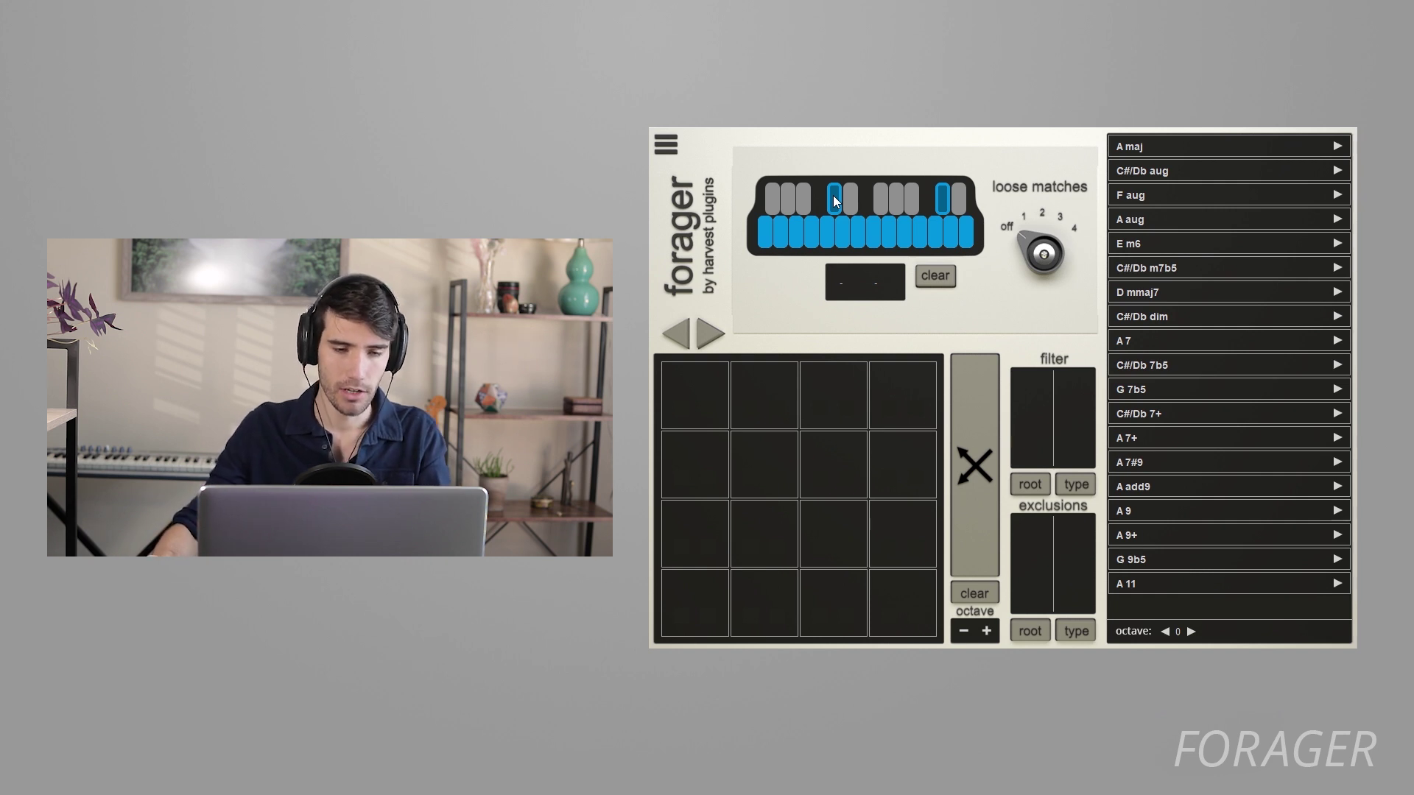
Clear C#, filter the chord list by F#, then clear F# so no notes remain selected.
left_click(834, 197)
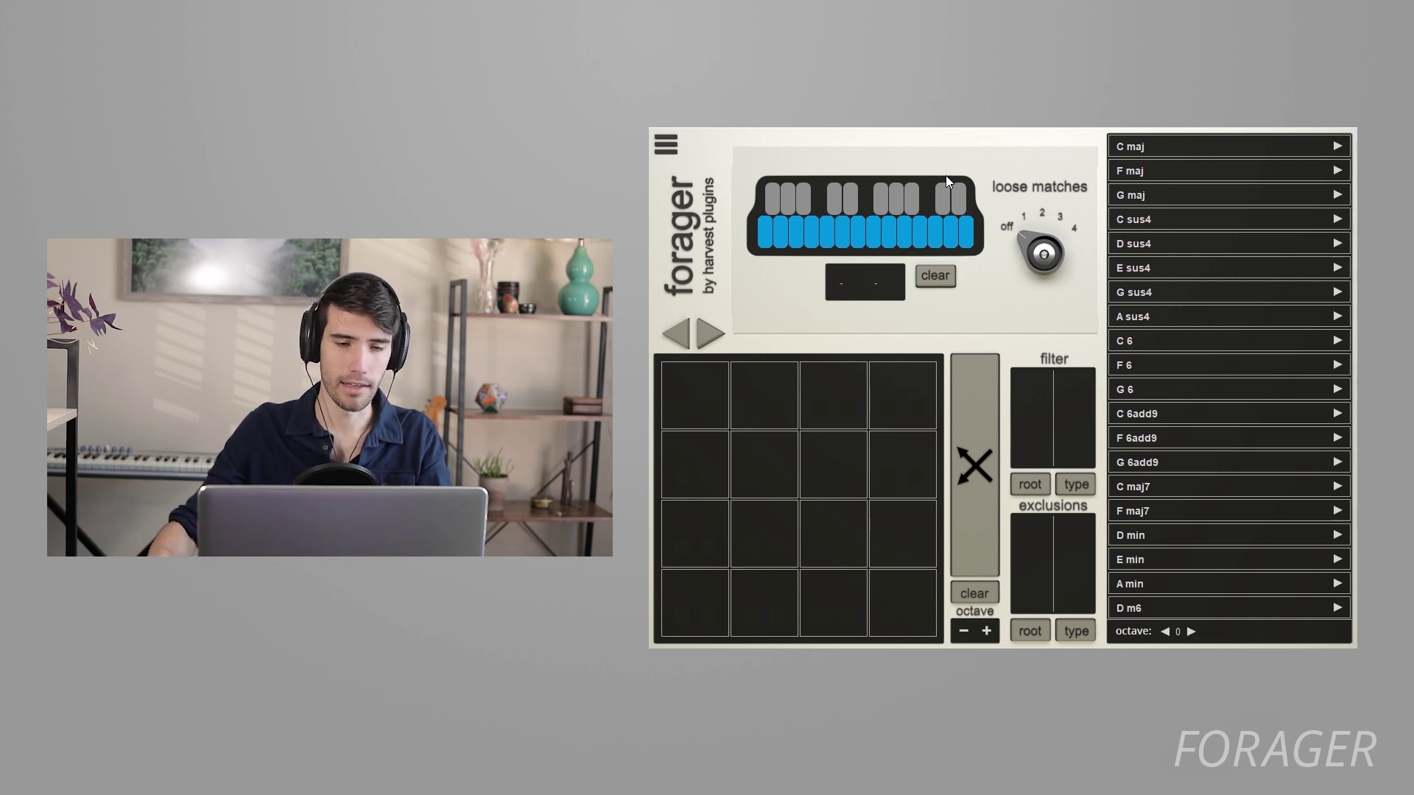
left_click(877, 196)
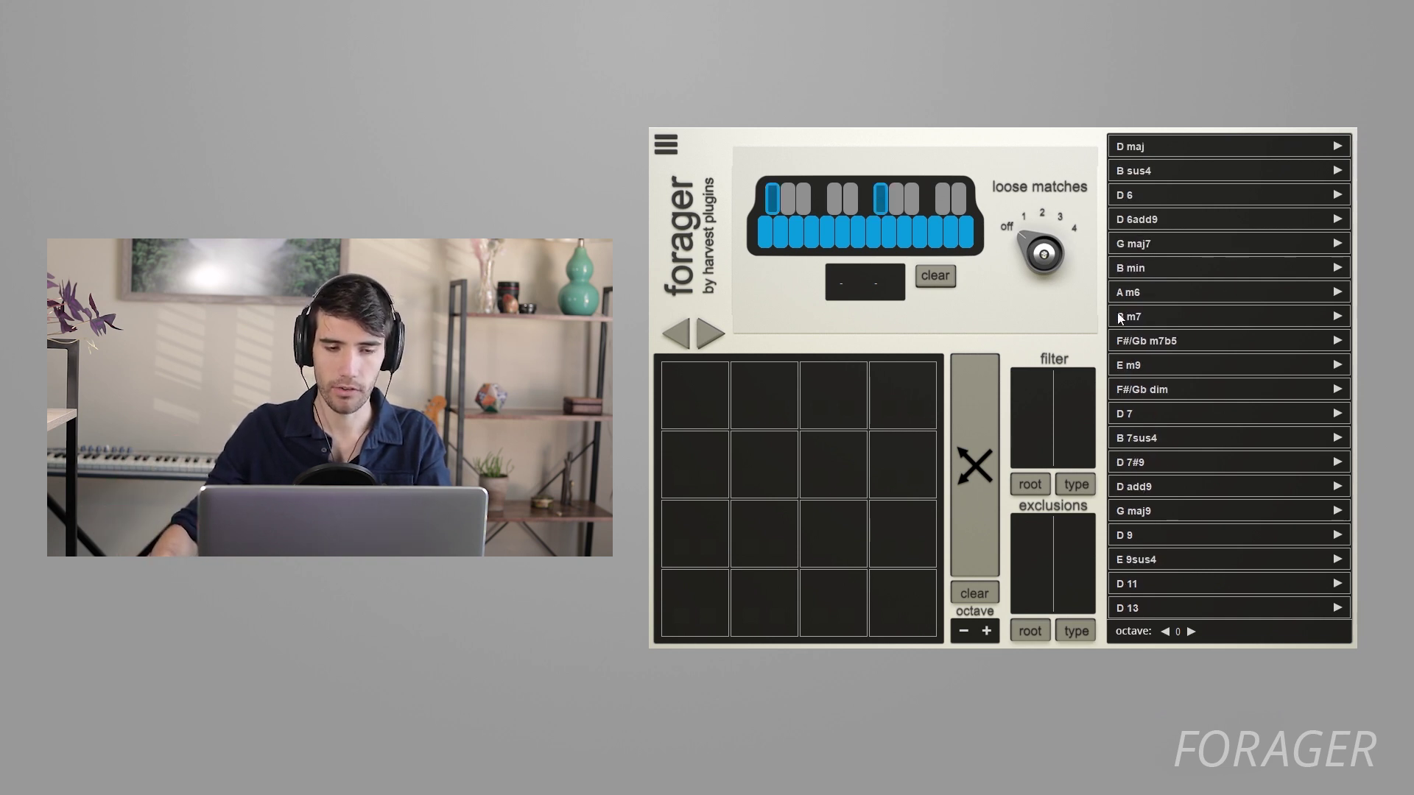
left_click(877, 200)
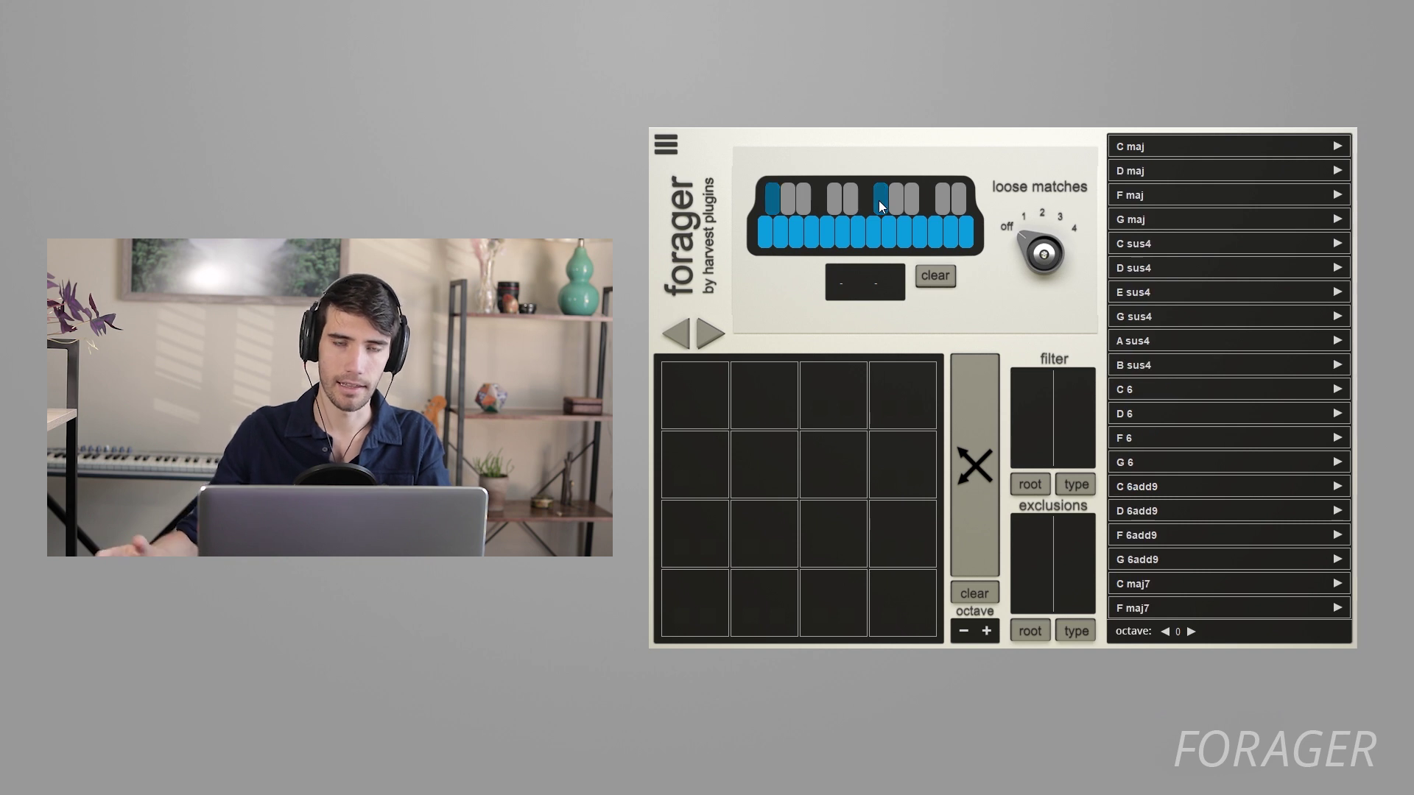
left_click(878, 201)
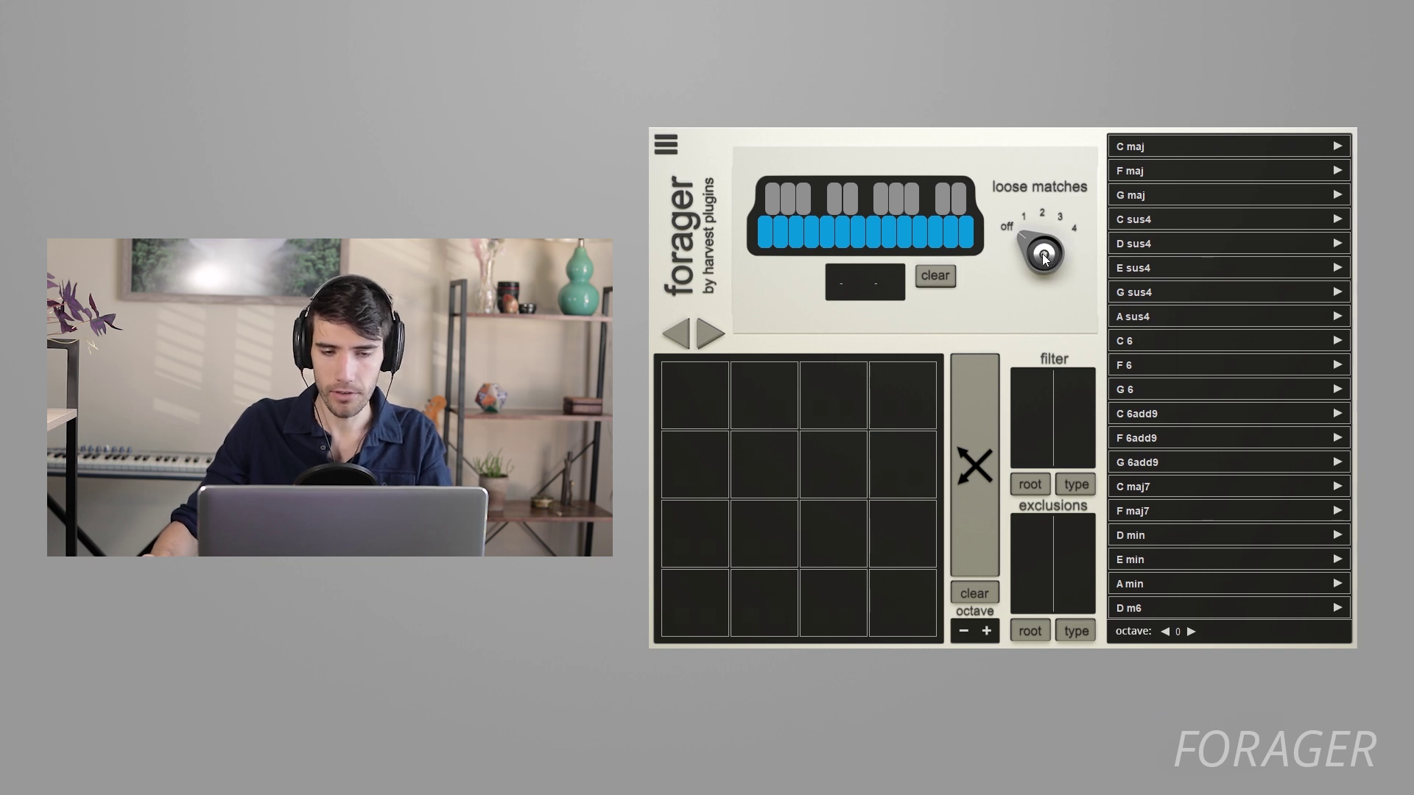
Raise the loose matches knob, test it with a C# filter, then clear C#.
left_click_drag(1044, 258, 1031, 199)
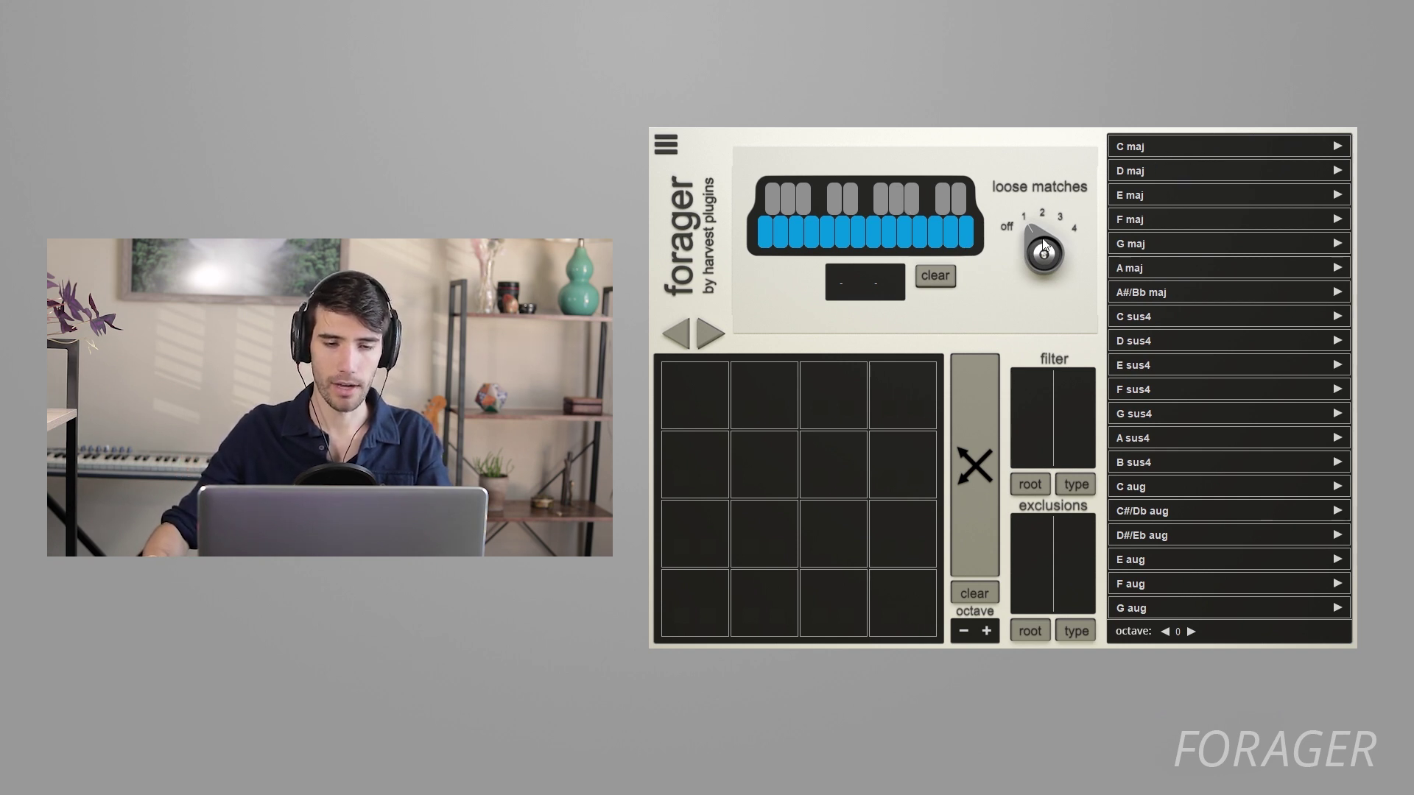
left_click(837, 190)
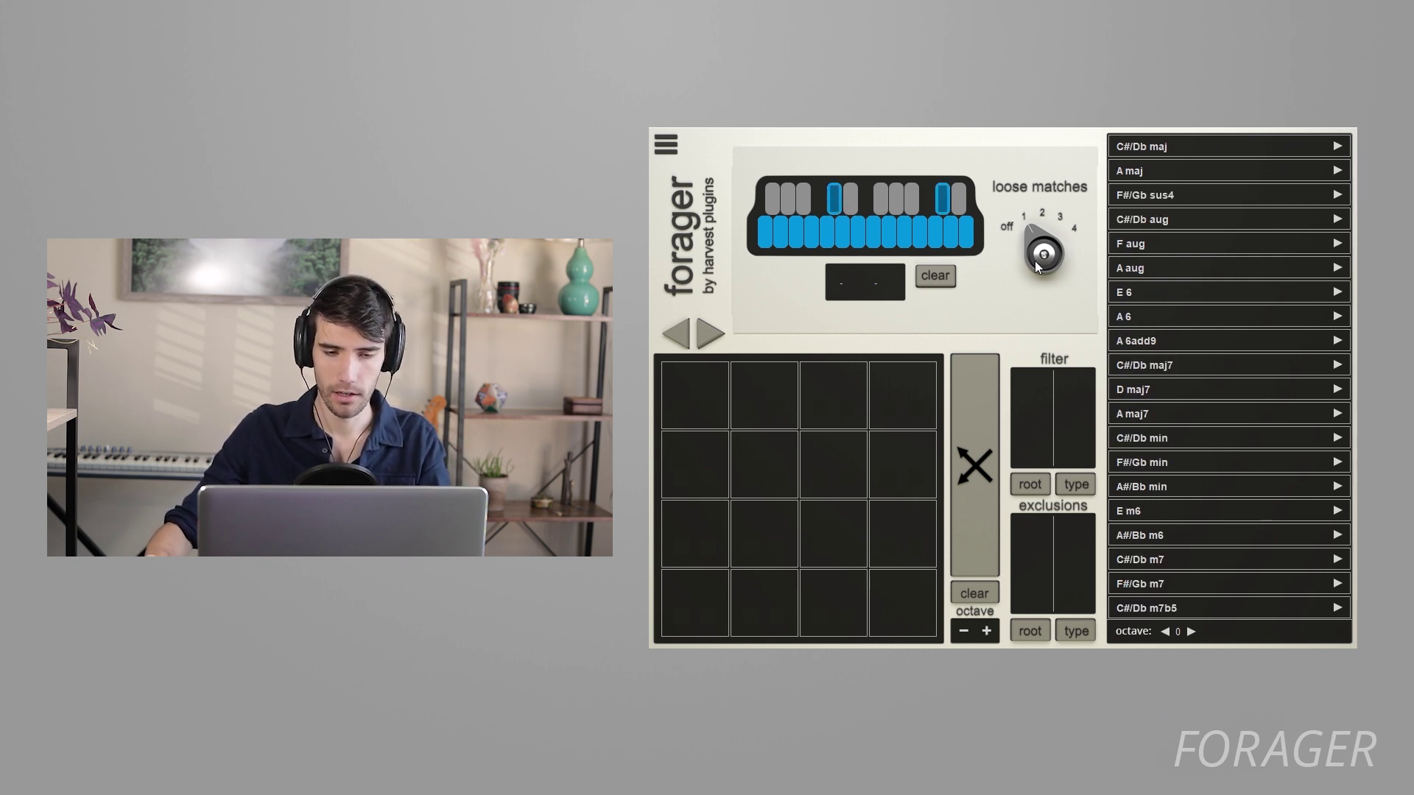
left_click_drag(1037, 267, 1039, 284)
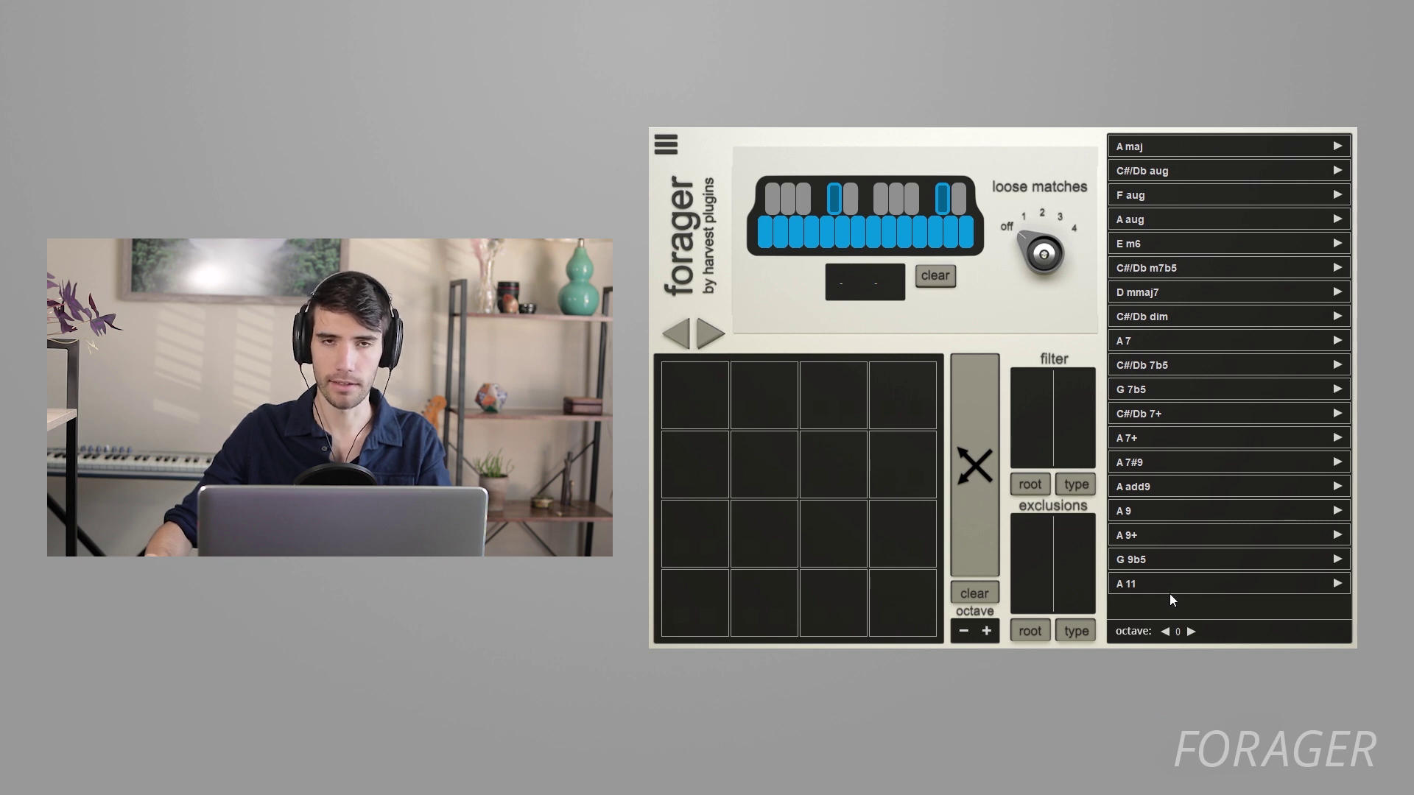
left_click(837, 193)
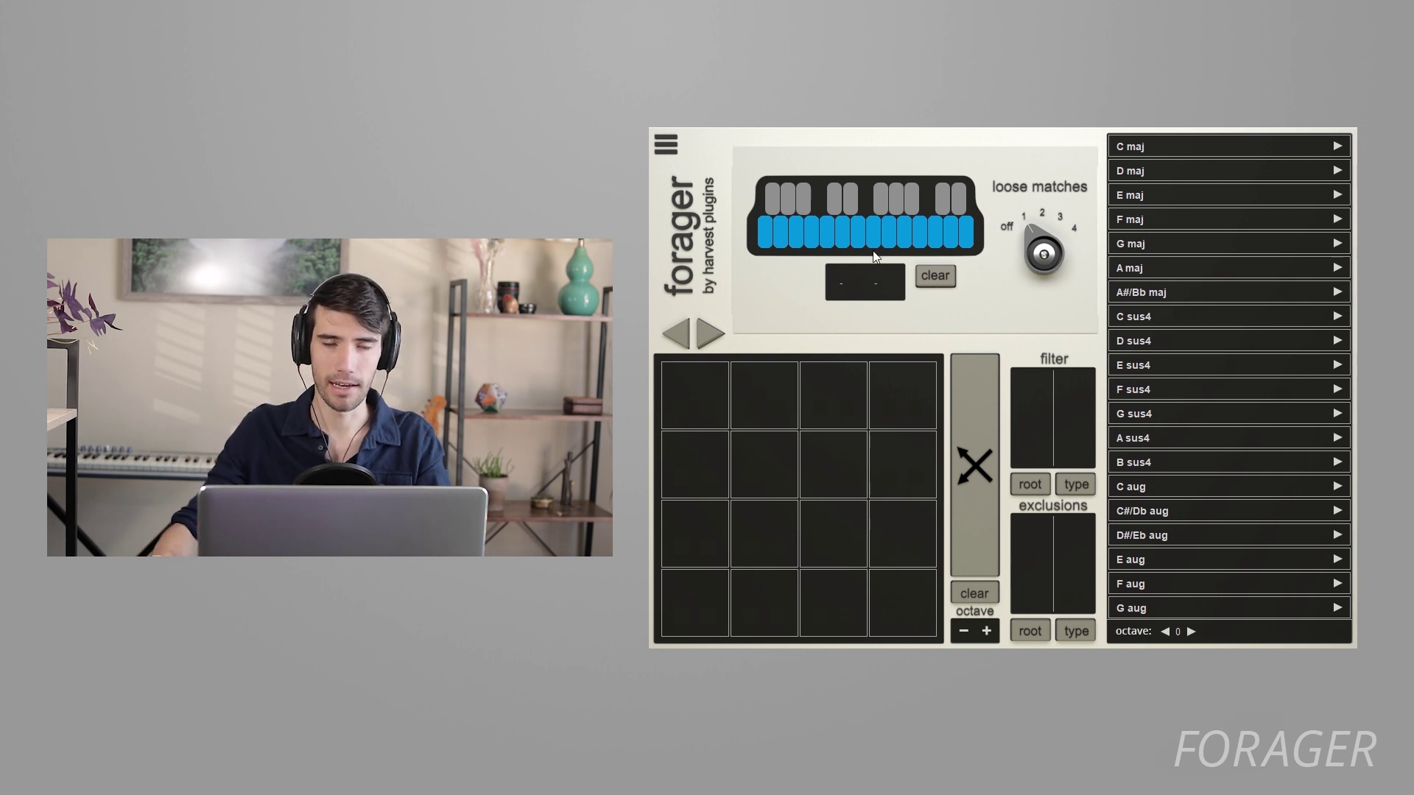
Filter the chord list to chords containing D, browse the matches, then clear D.
left_click(842, 236)
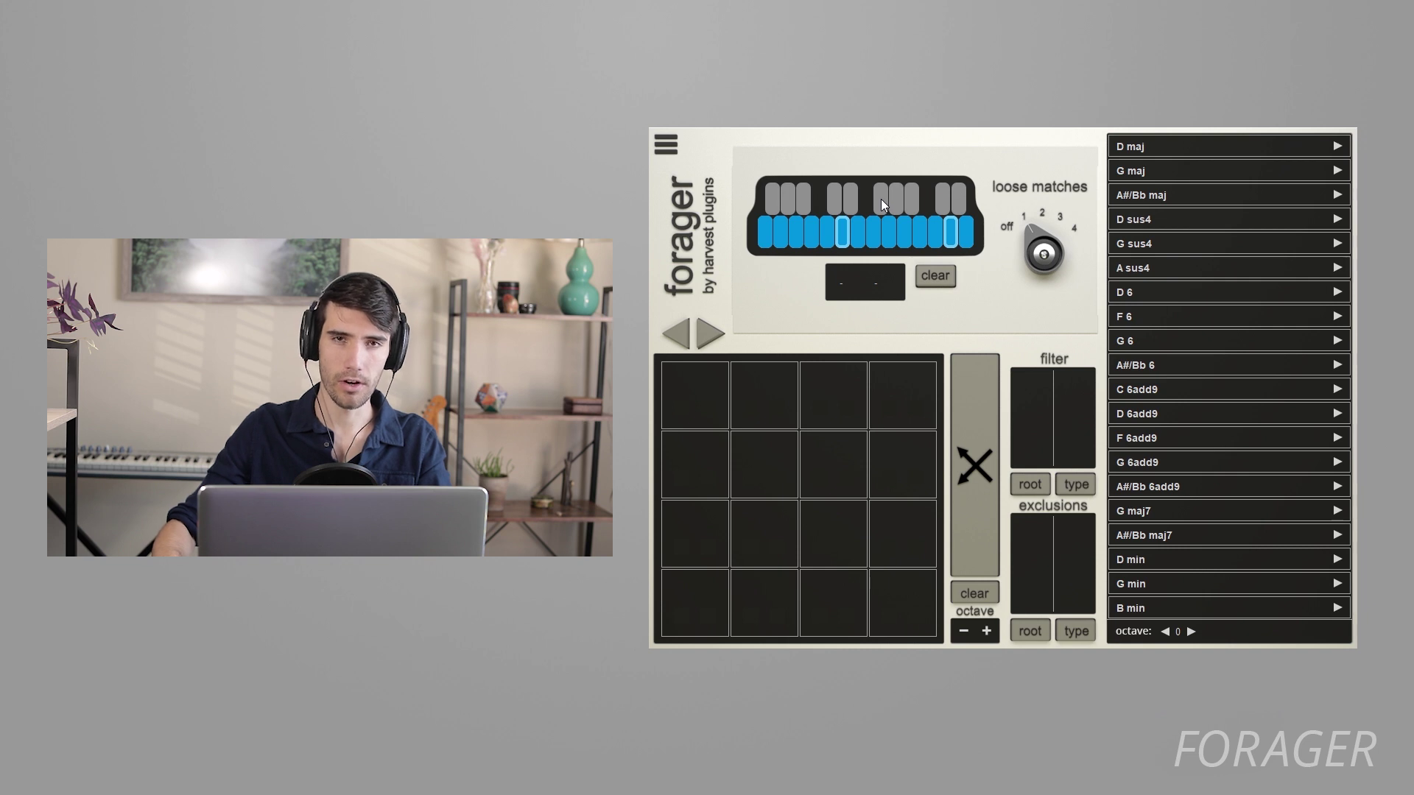
scroll(850, 228, "down", 4)
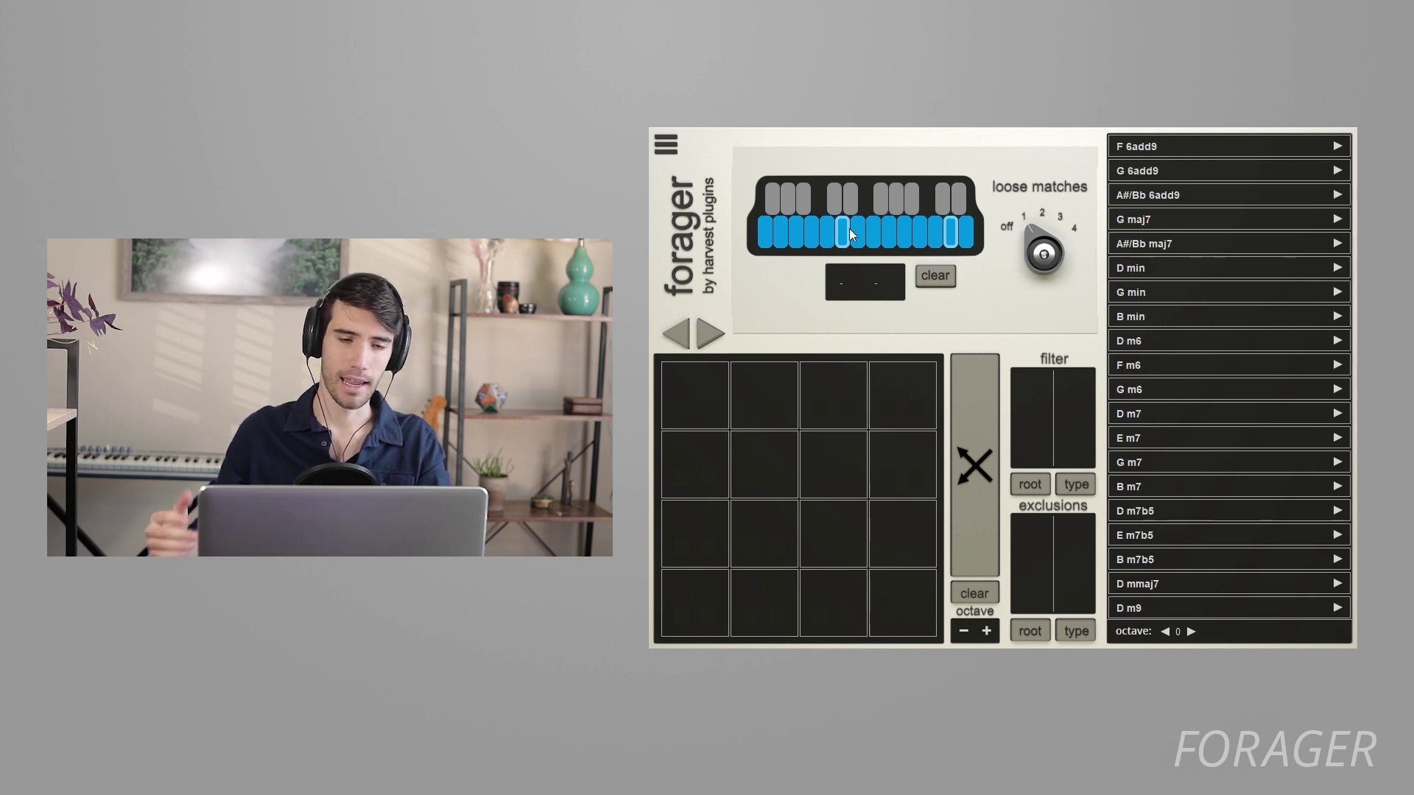
left_click(847, 229)
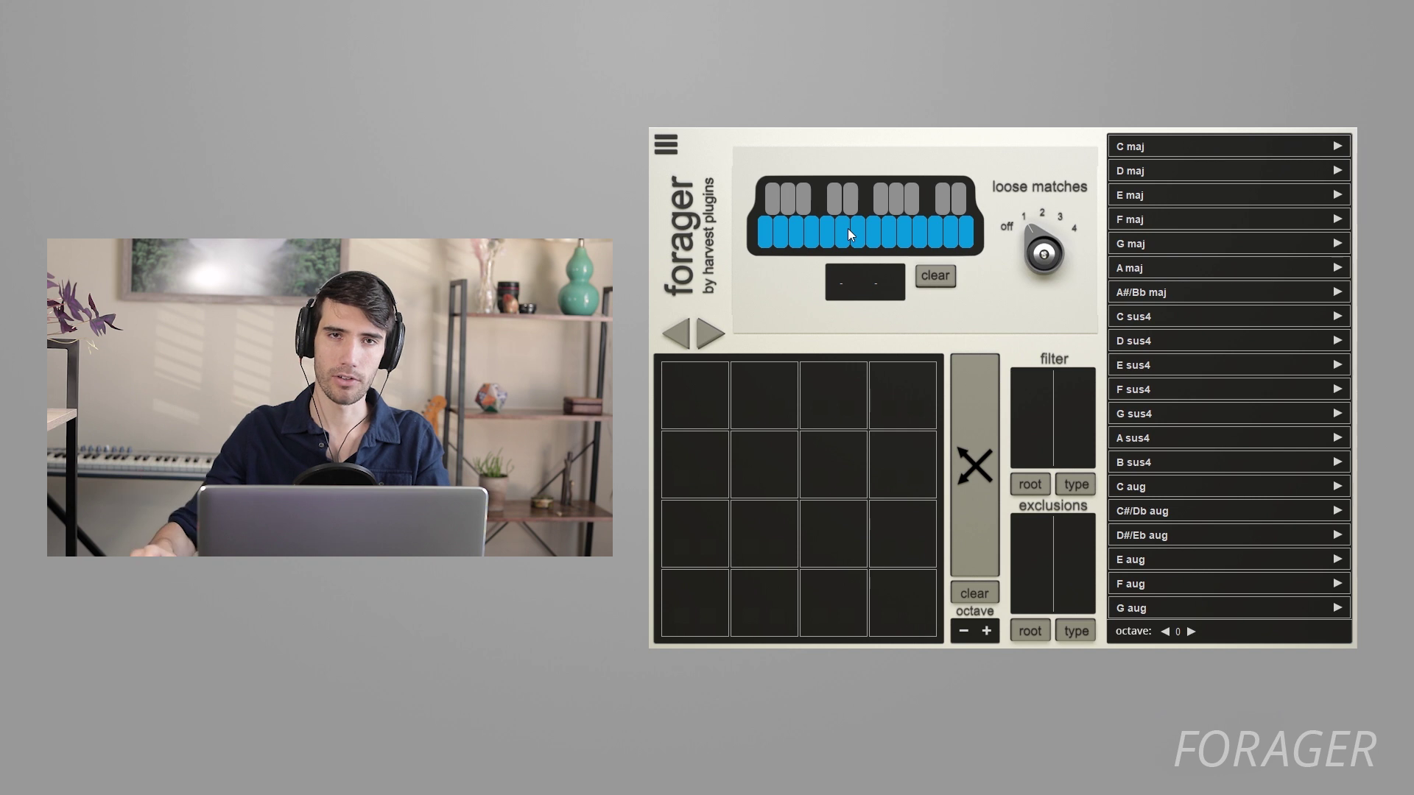
scroll(1314, 377, "down", 6)
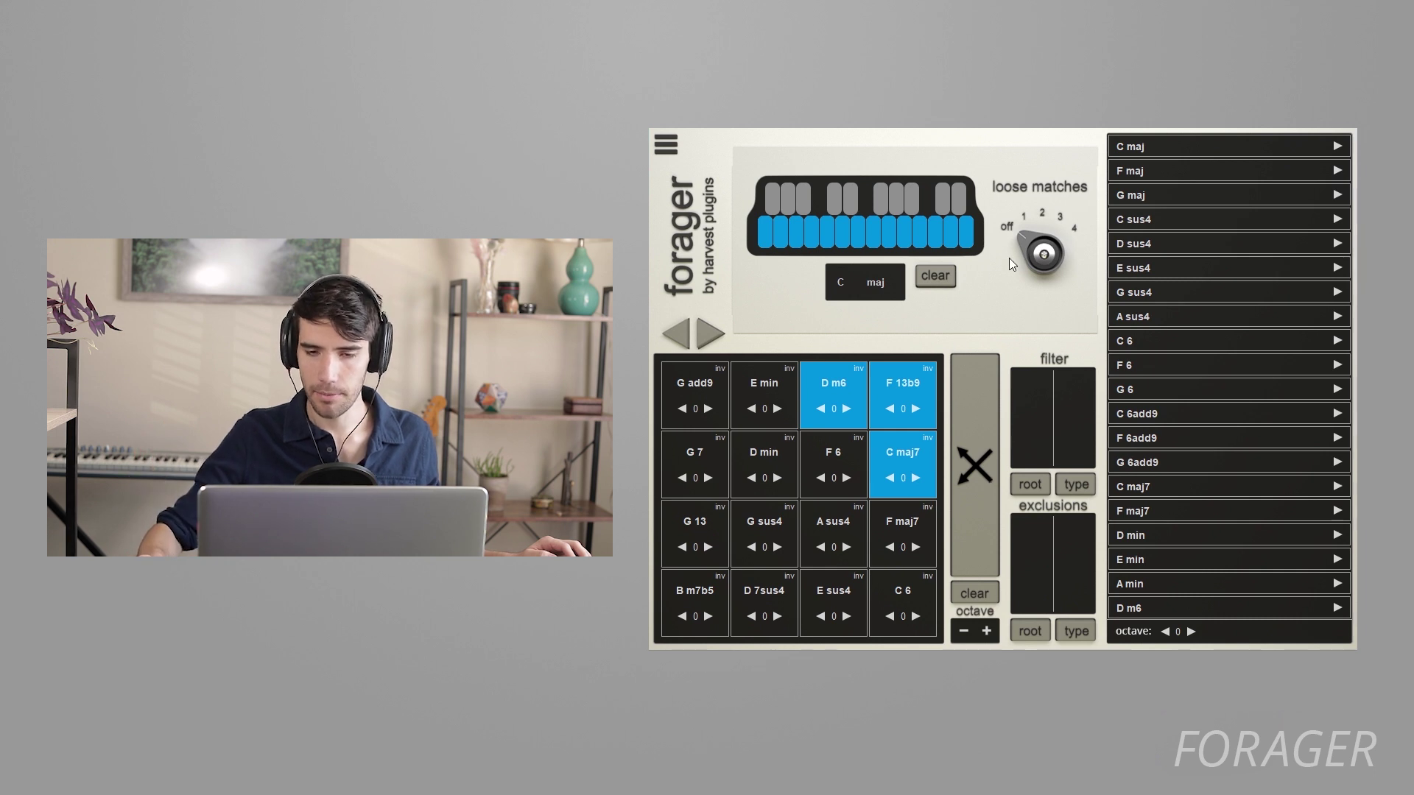
Raise loose matching, reshuffle, lock the E 9sus4 and A#/Bb 6 pads, then turn loose matching off.
left_click_drag(1009, 258, 1033, 211)
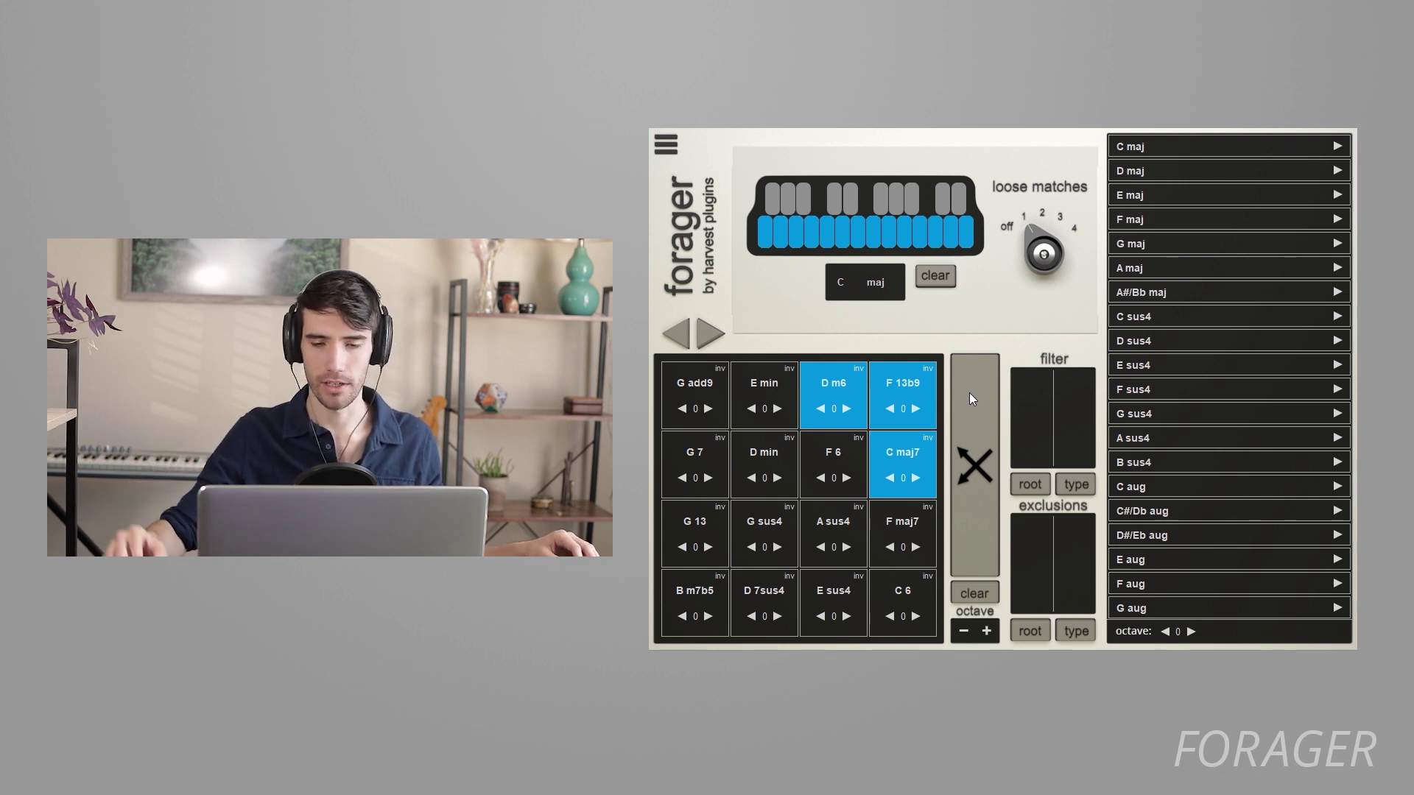
key("Right")
key("Right")
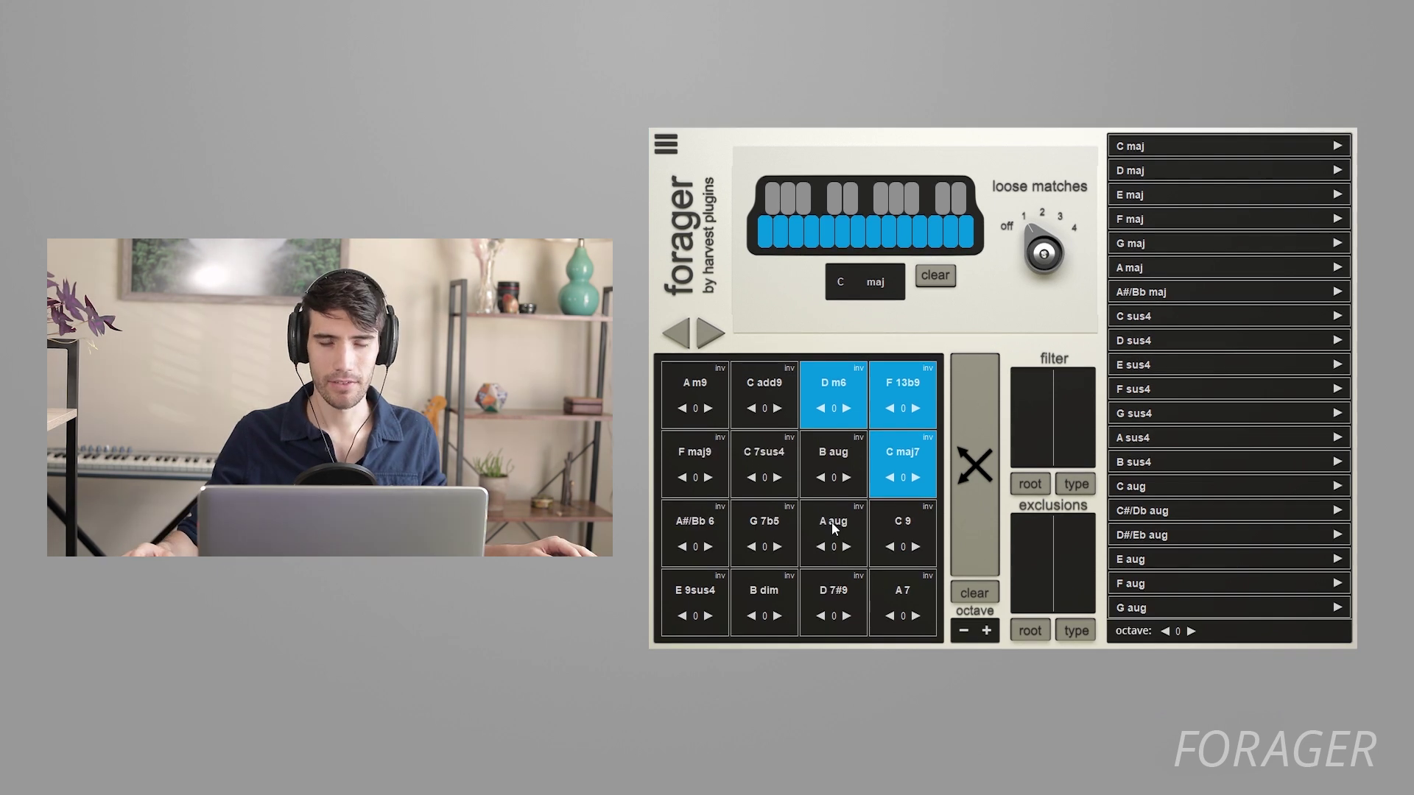
left_click(694, 598)
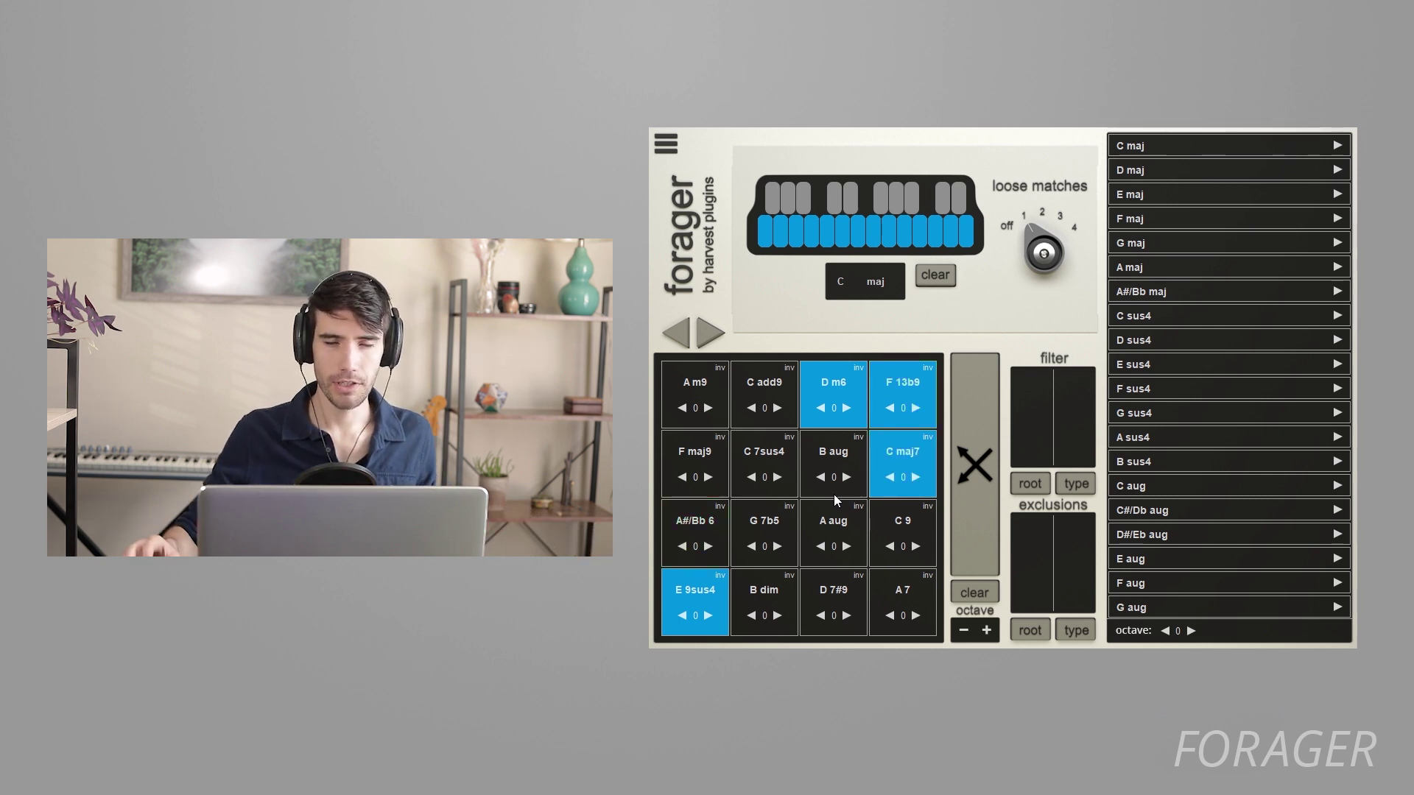
left_click(708, 520)
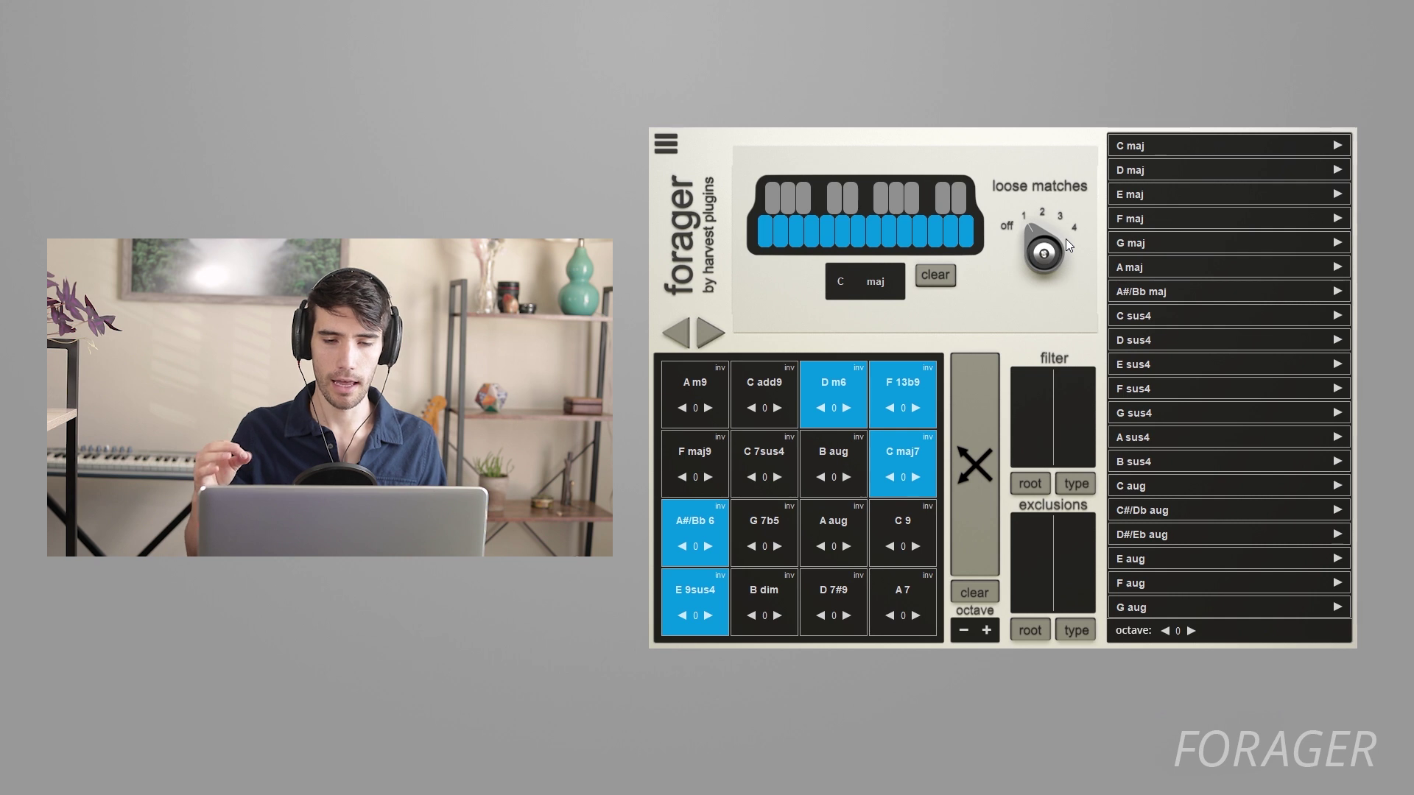
left_click_drag(1066, 243, 1071, 341)
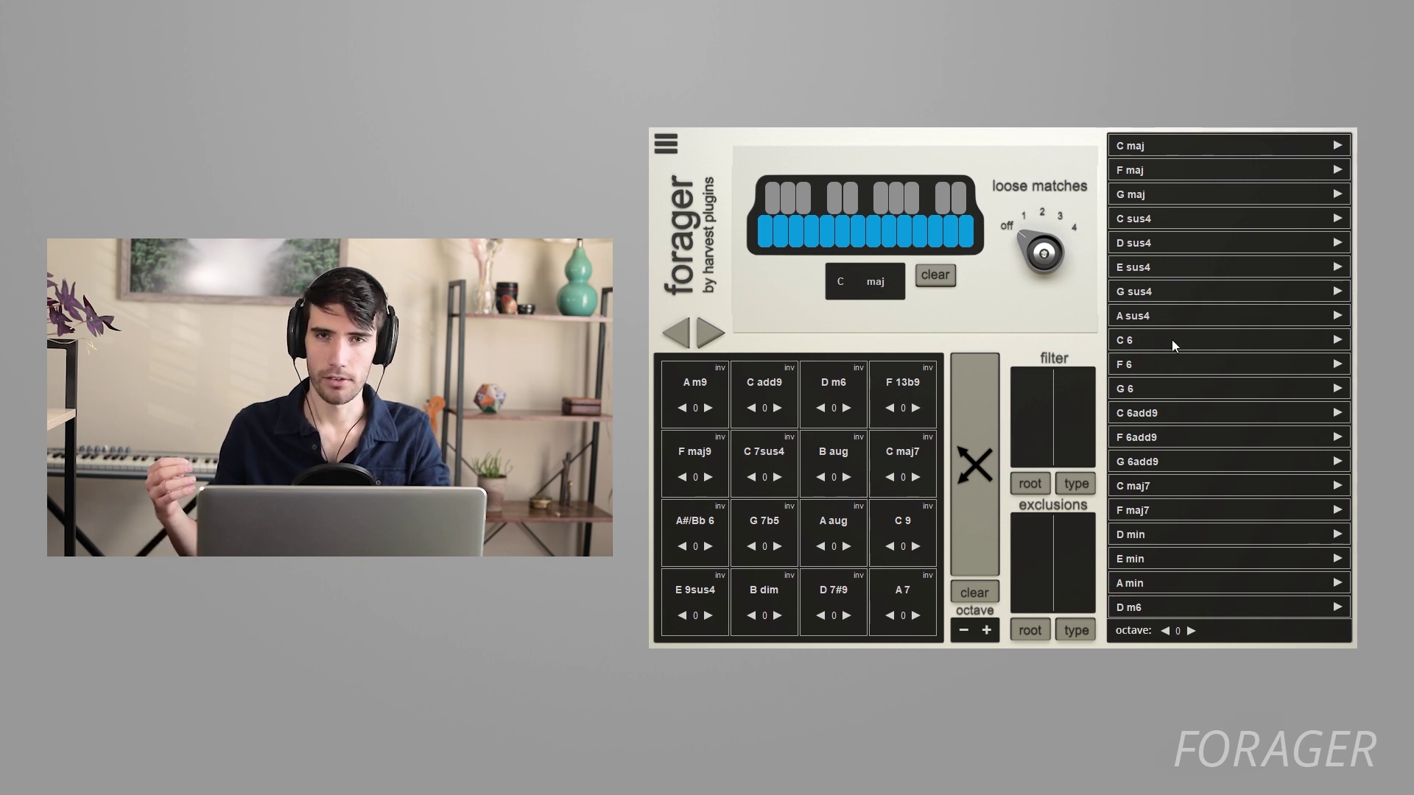
Try C and then D in the root filter, finally settling on C plus G roots.
left_click(1020, 484)
left_click(1040, 507)
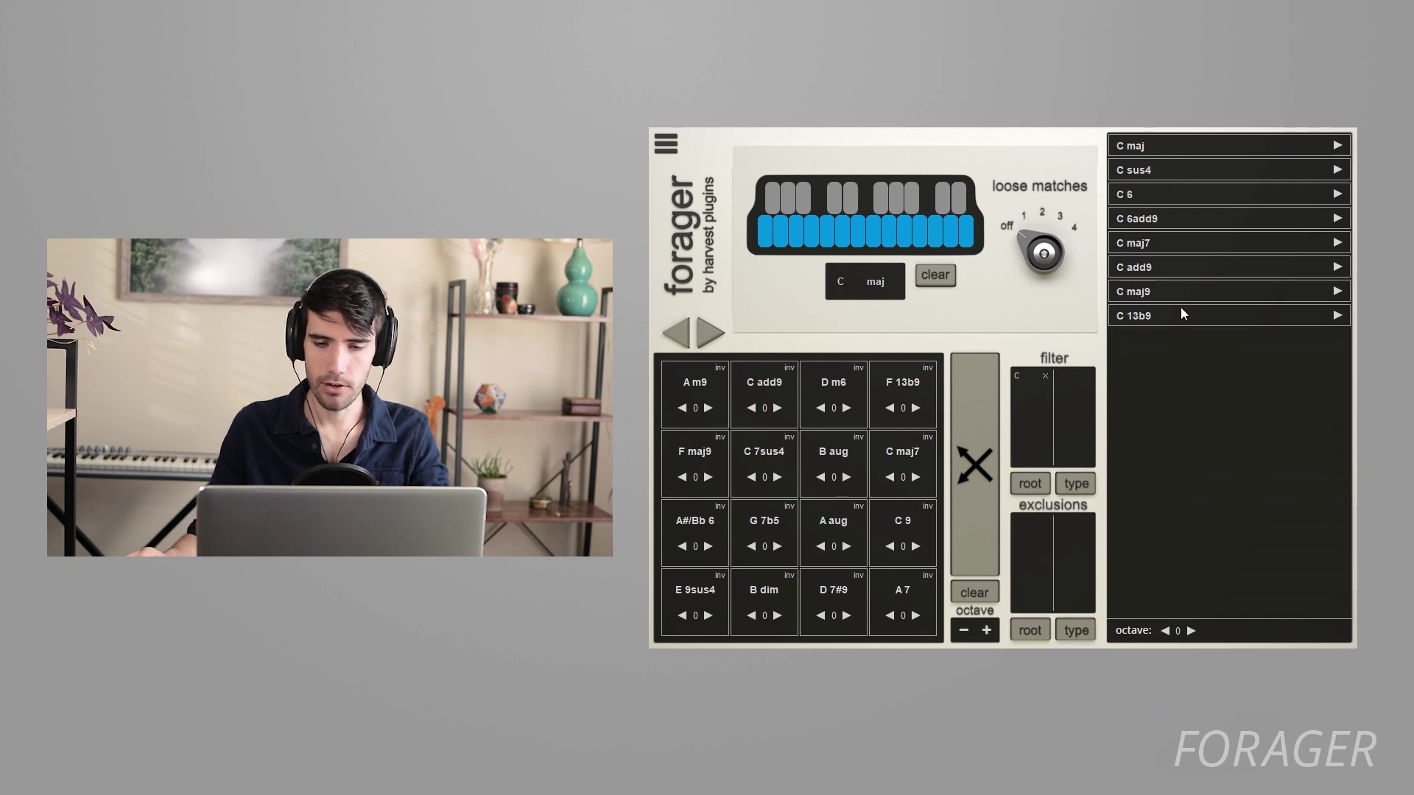
left_click(1045, 377)
left_click(1030, 484)
left_click(1044, 543)
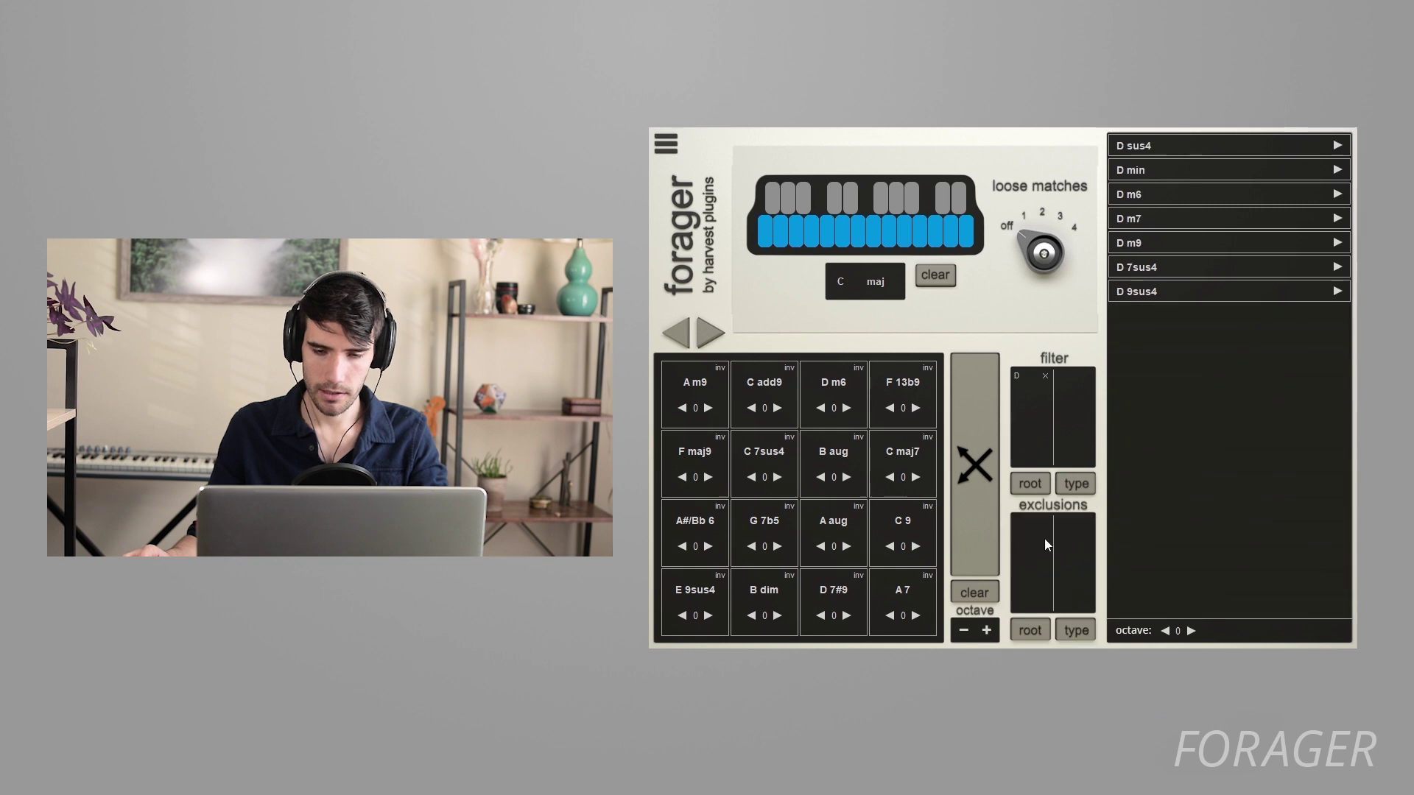
left_click(1045, 377)
left_click(1029, 483)
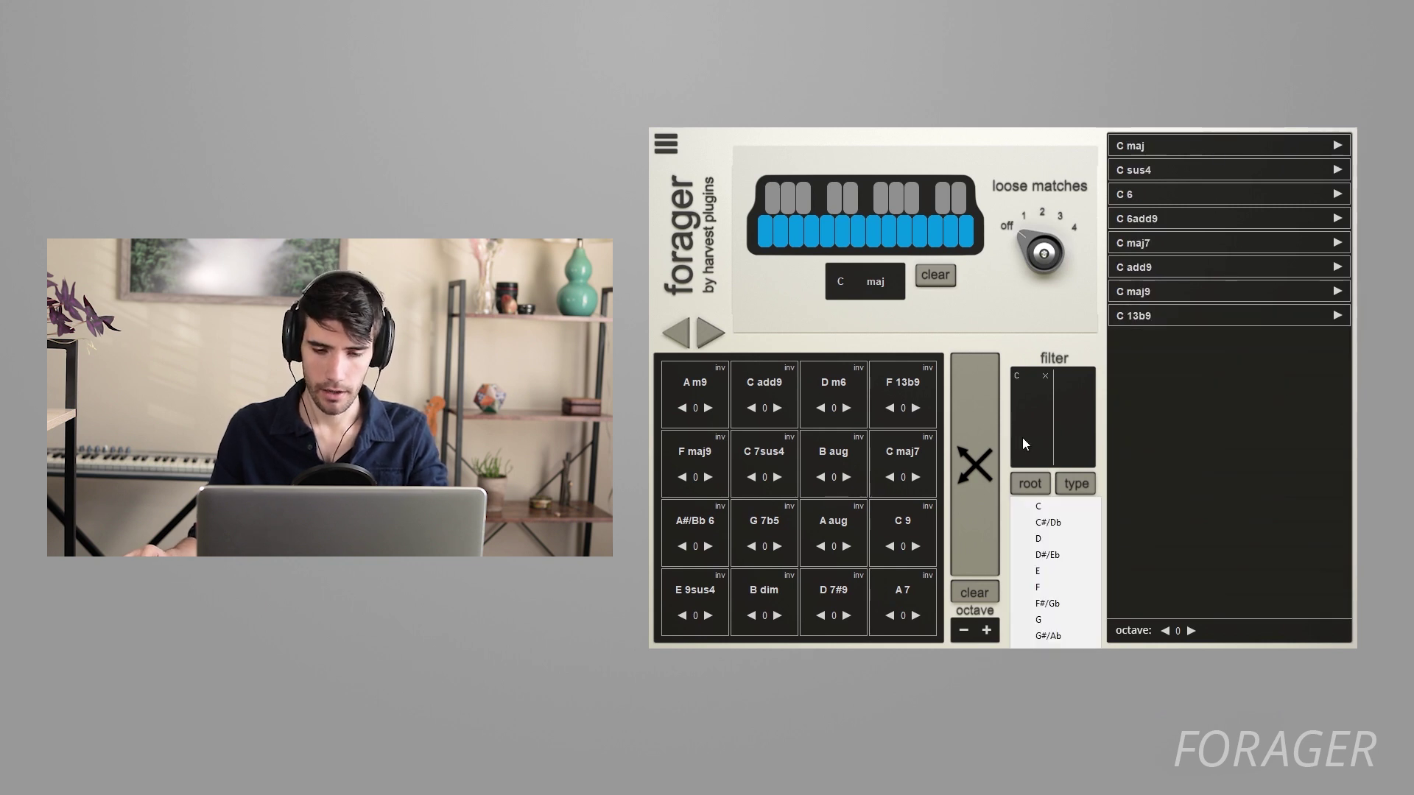
left_click(1040, 507)
left_click(1019, 484)
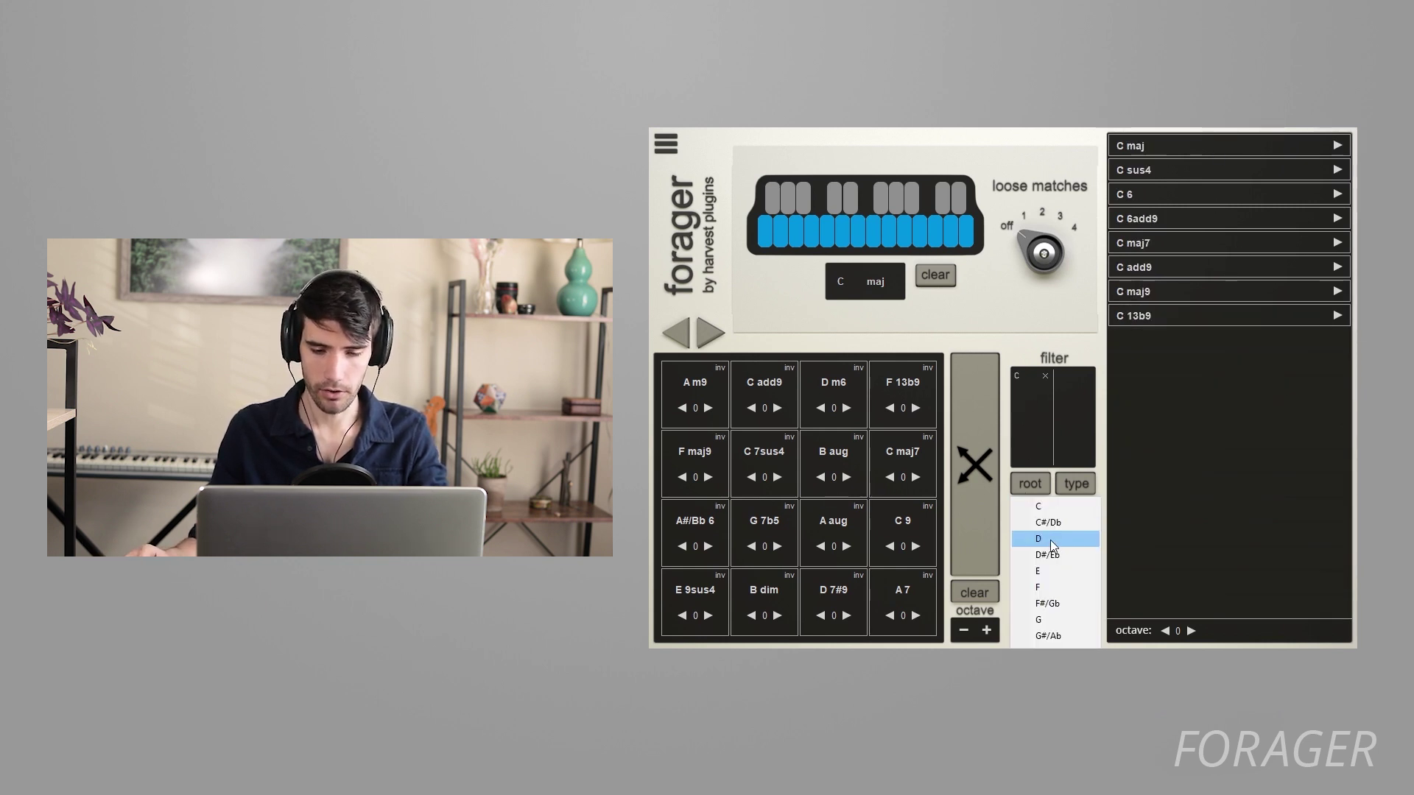
left_click(1048, 622)
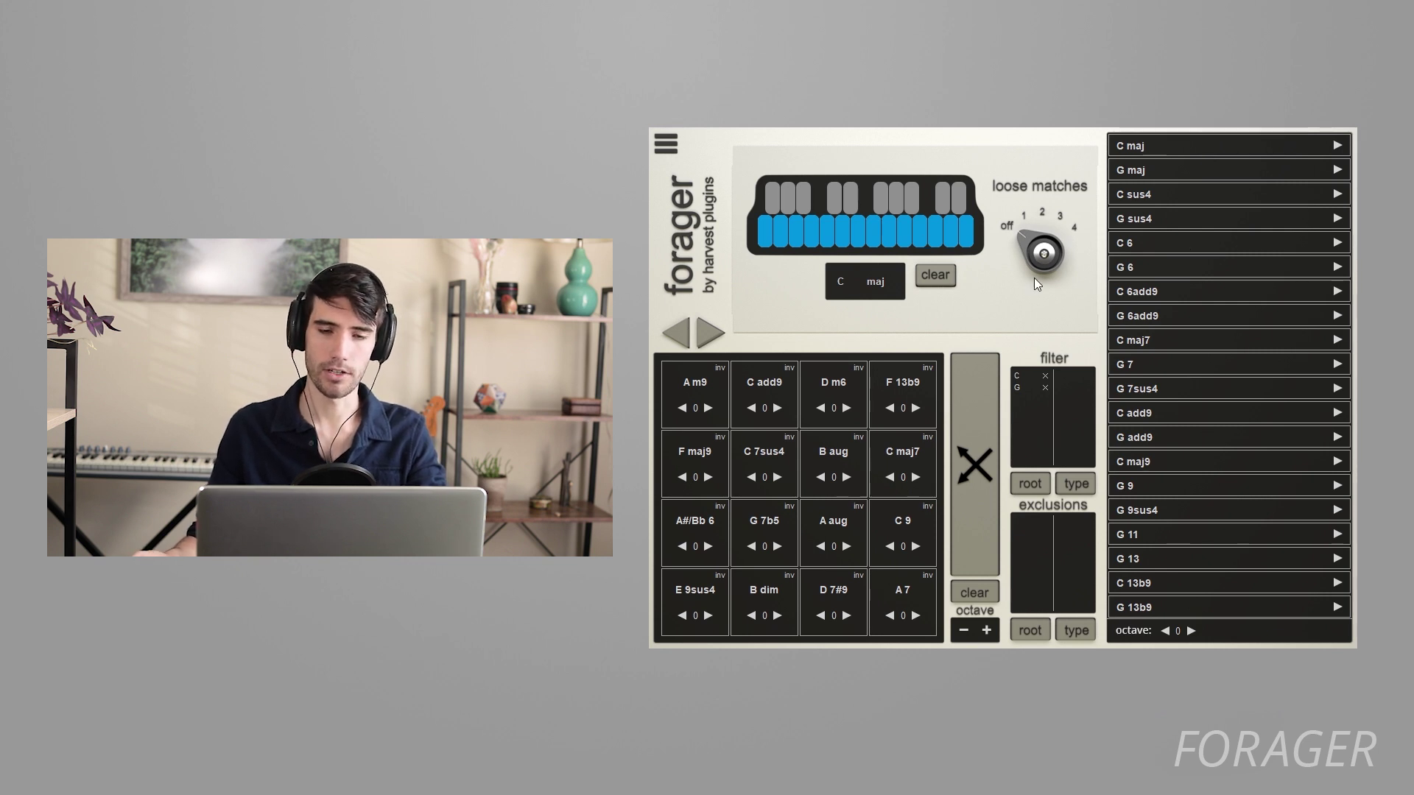
Set loose matches to 1 and clear the C and G root filters.
left_click_drag(1031, 263, 1037, 215)
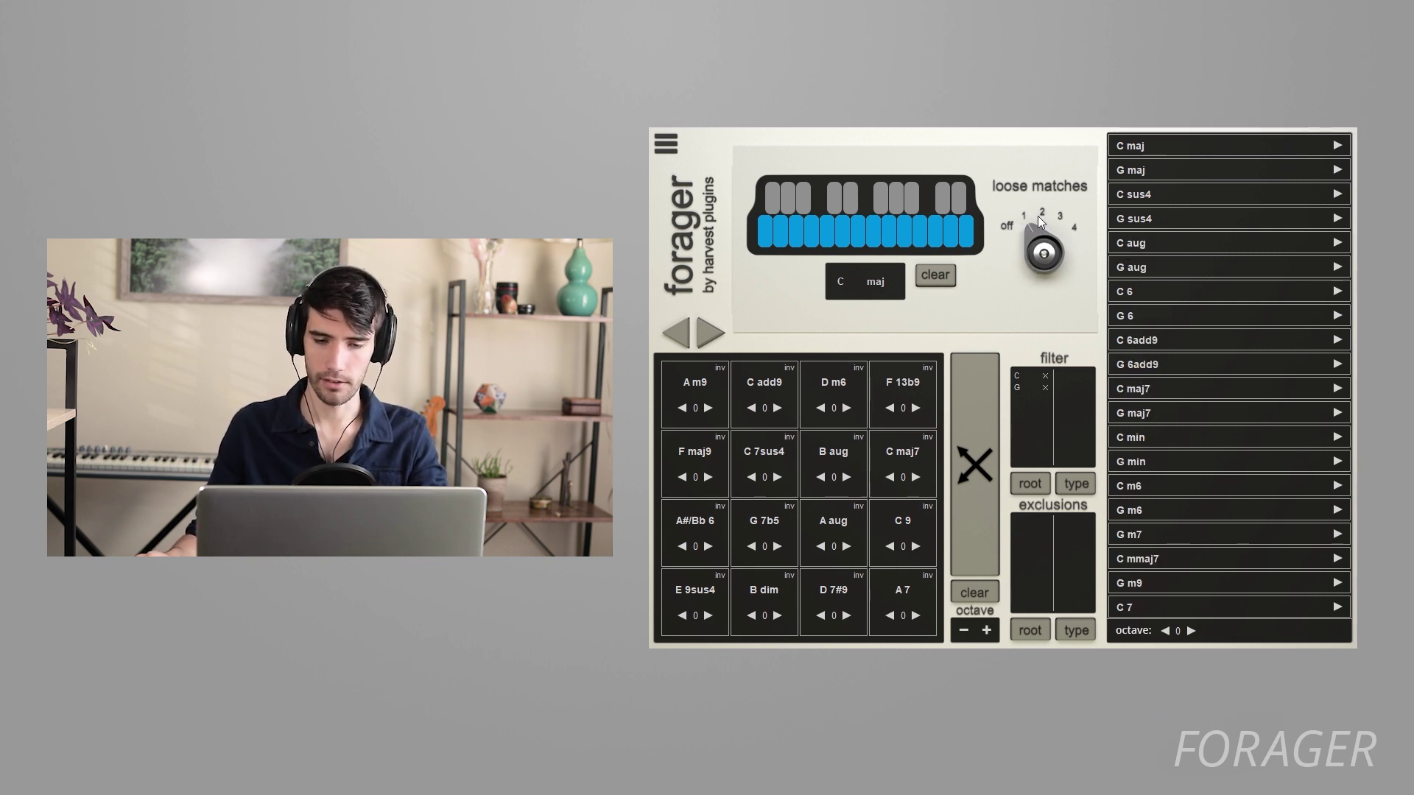
scroll(1193, 339, "down", 3)
left_click(1076, 484)
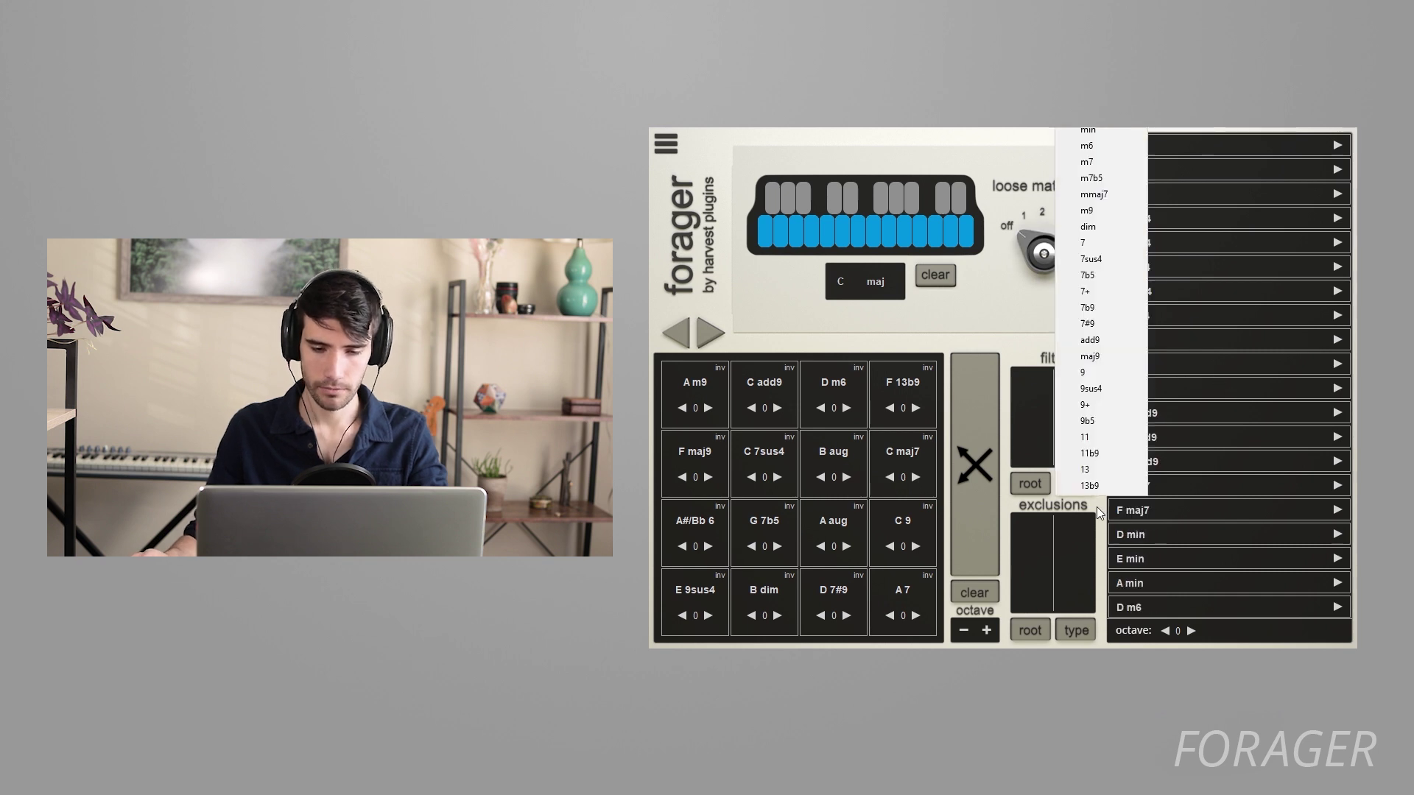
Filter by maj7 and other chord types, briefly narrowing to E roots before removing it.
left_click(1077, 488)
left_click(1077, 488)
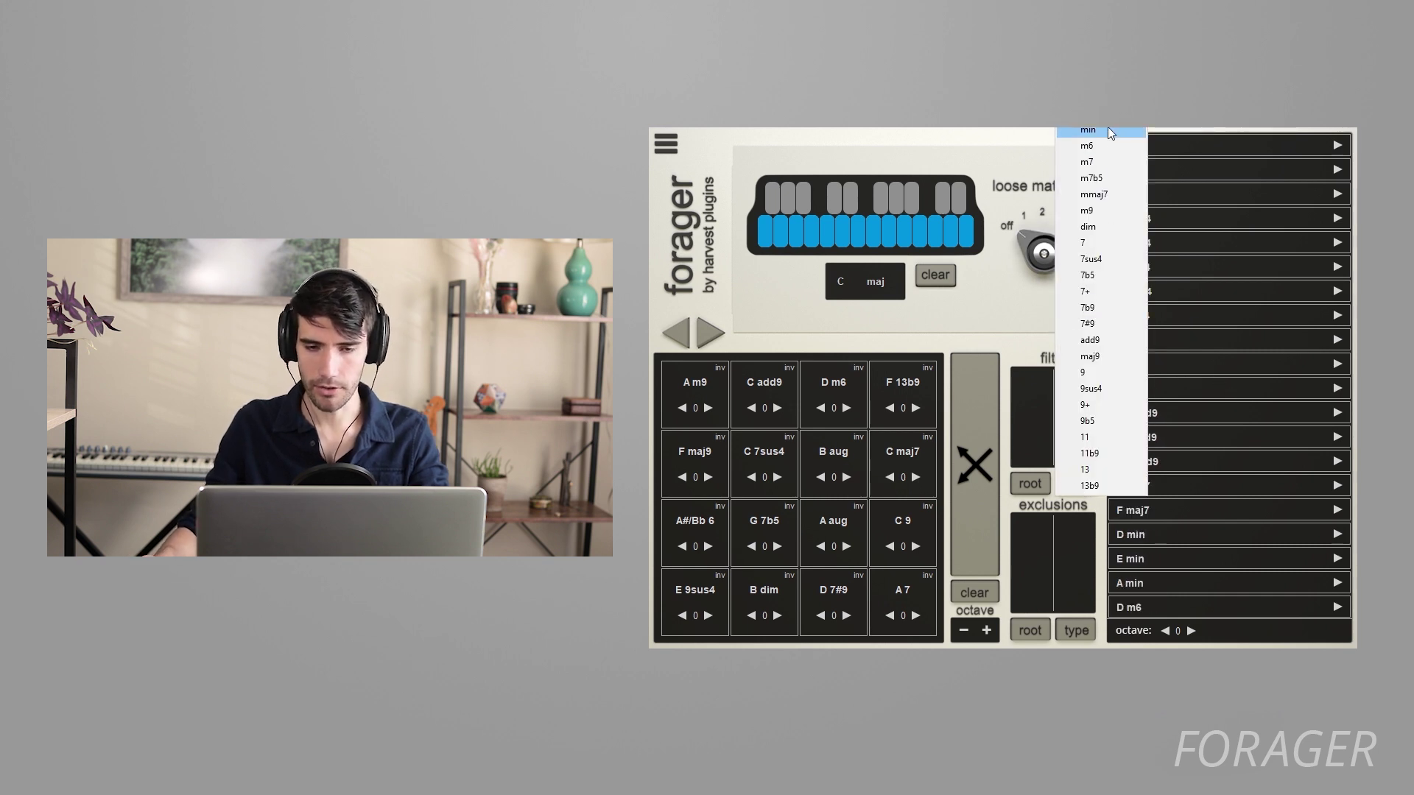
left_click(1109, 132)
left_click(1076, 486)
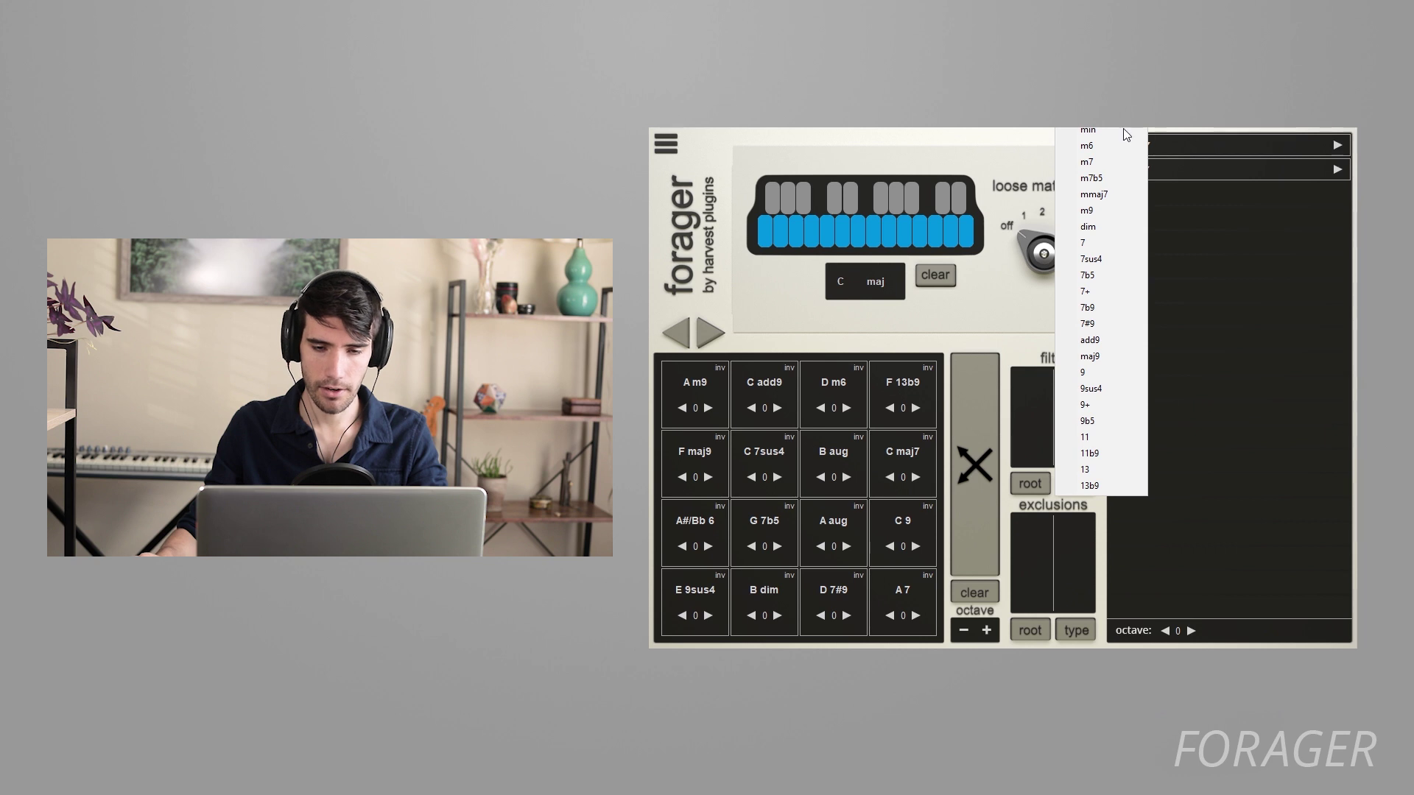
left_click(1104, 170)
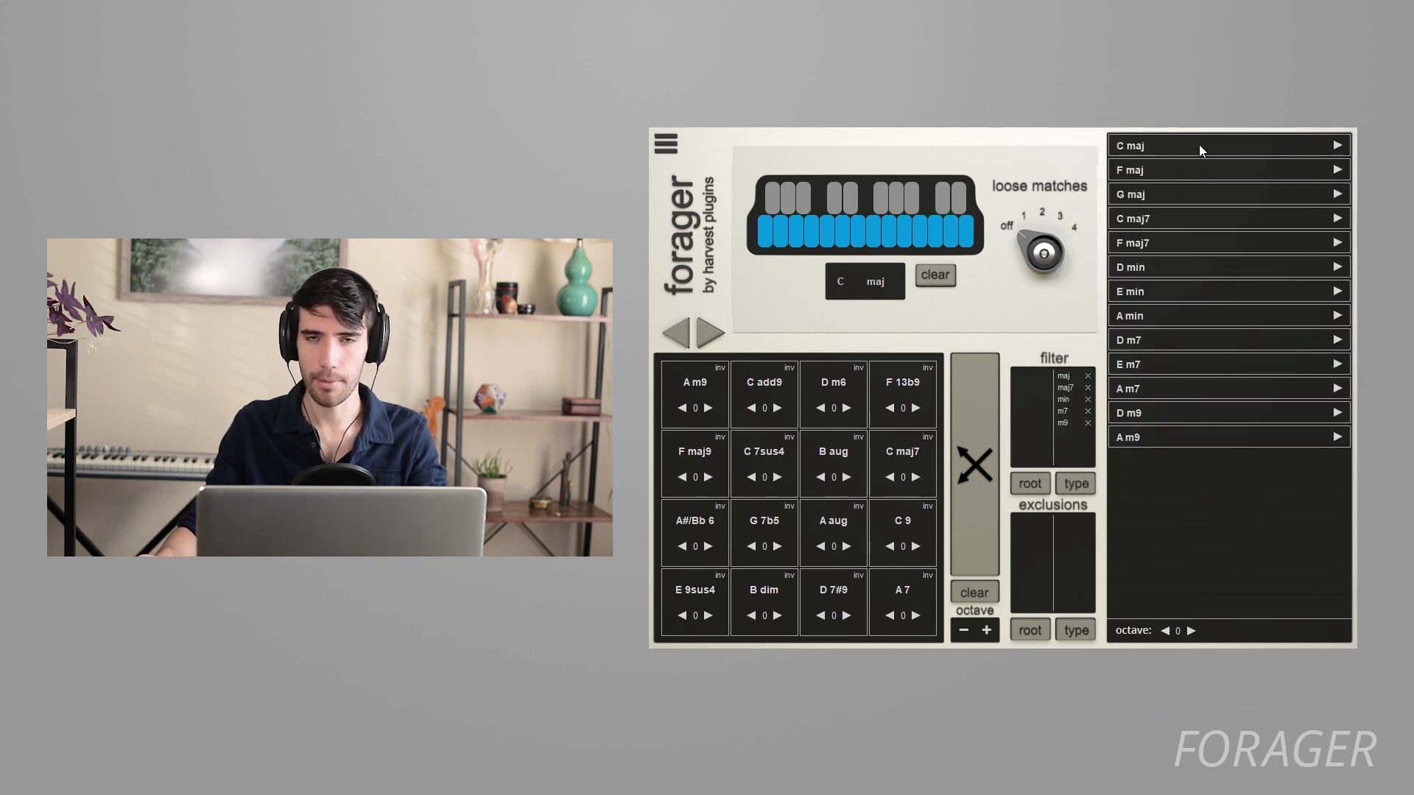
left_click(1029, 488)
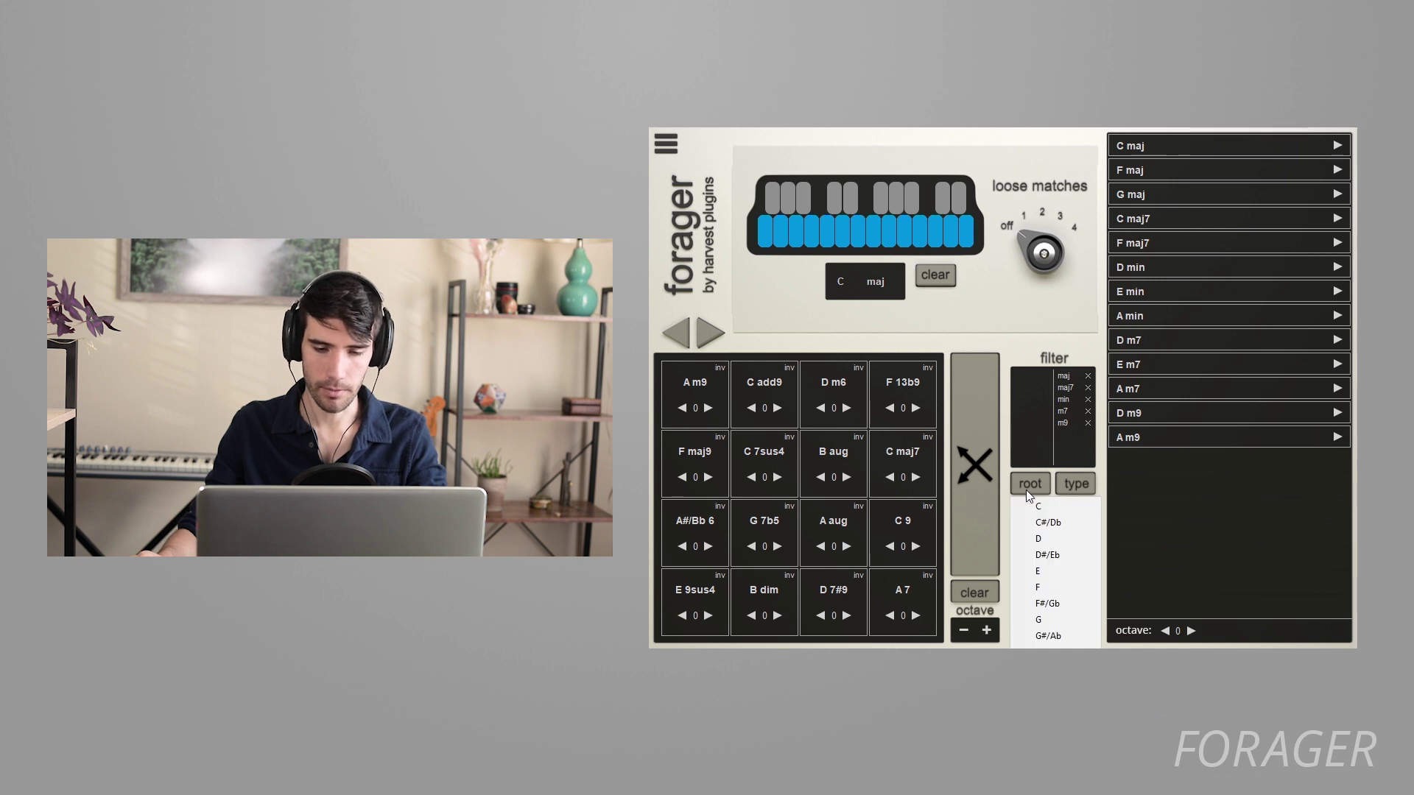
left_click(1044, 571)
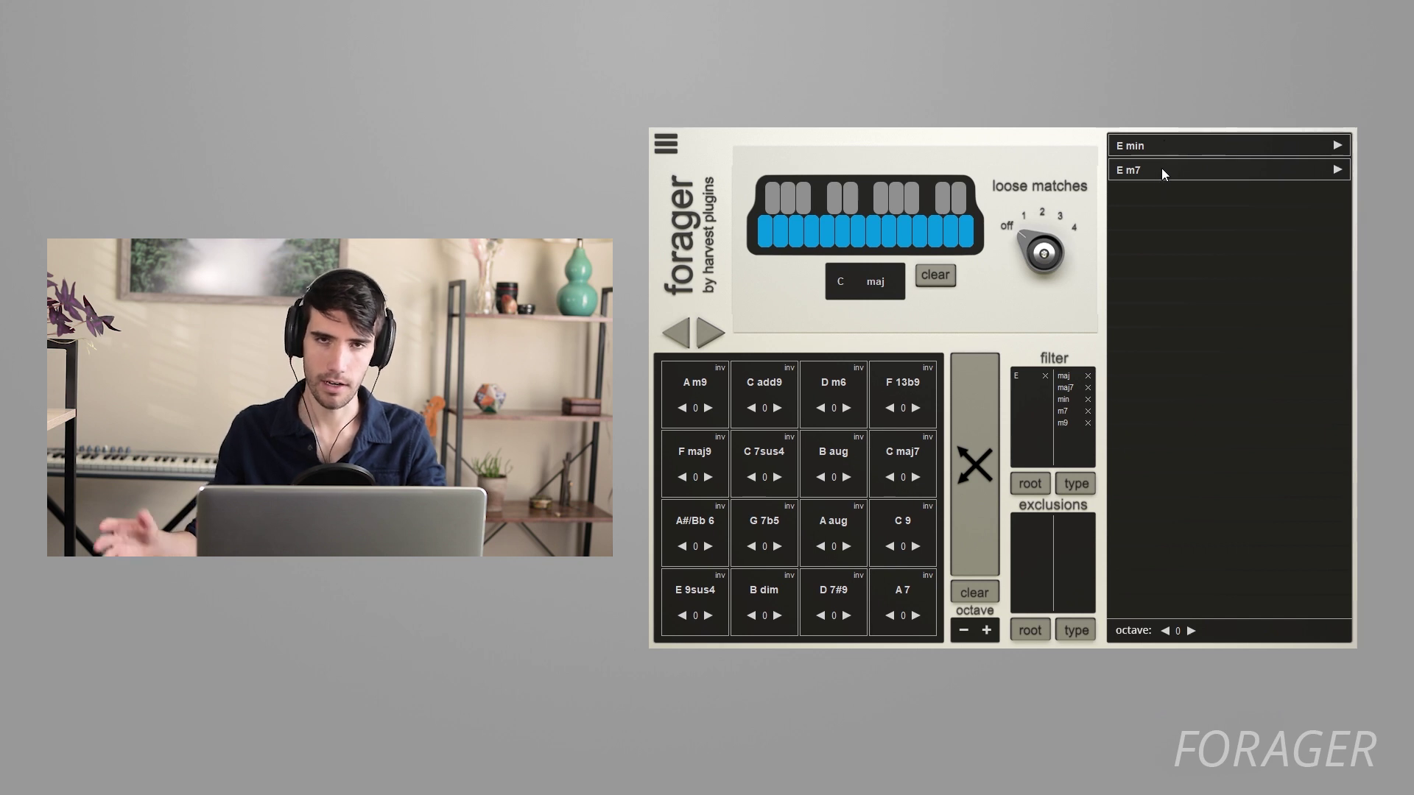
left_click(1043, 376)
Remove every chord type from the type filter and bring up the exclusion root choices.
left_click(1072, 378)
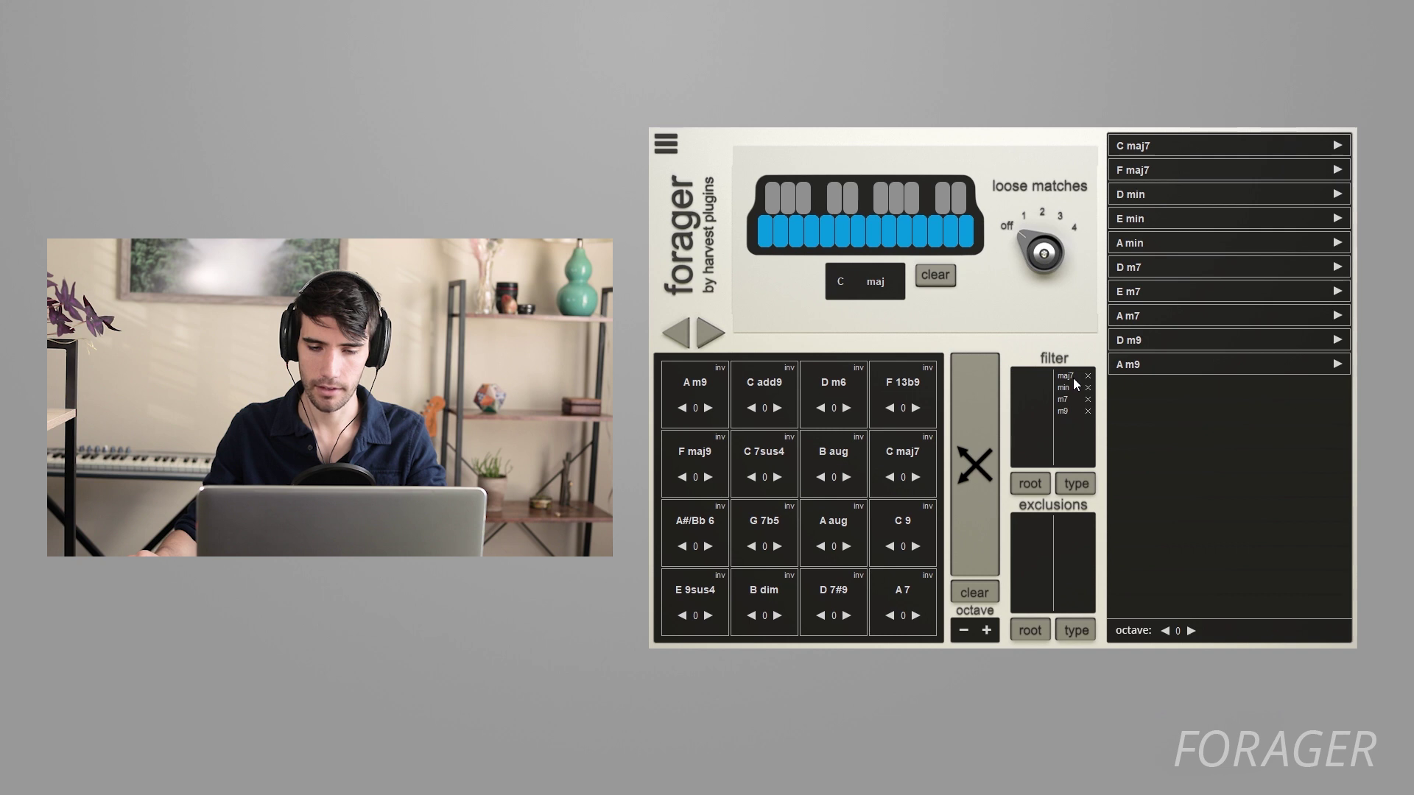
left_click(1073, 378)
left_click(1072, 378)
left_click(1072, 378)
left_click(1072, 378)
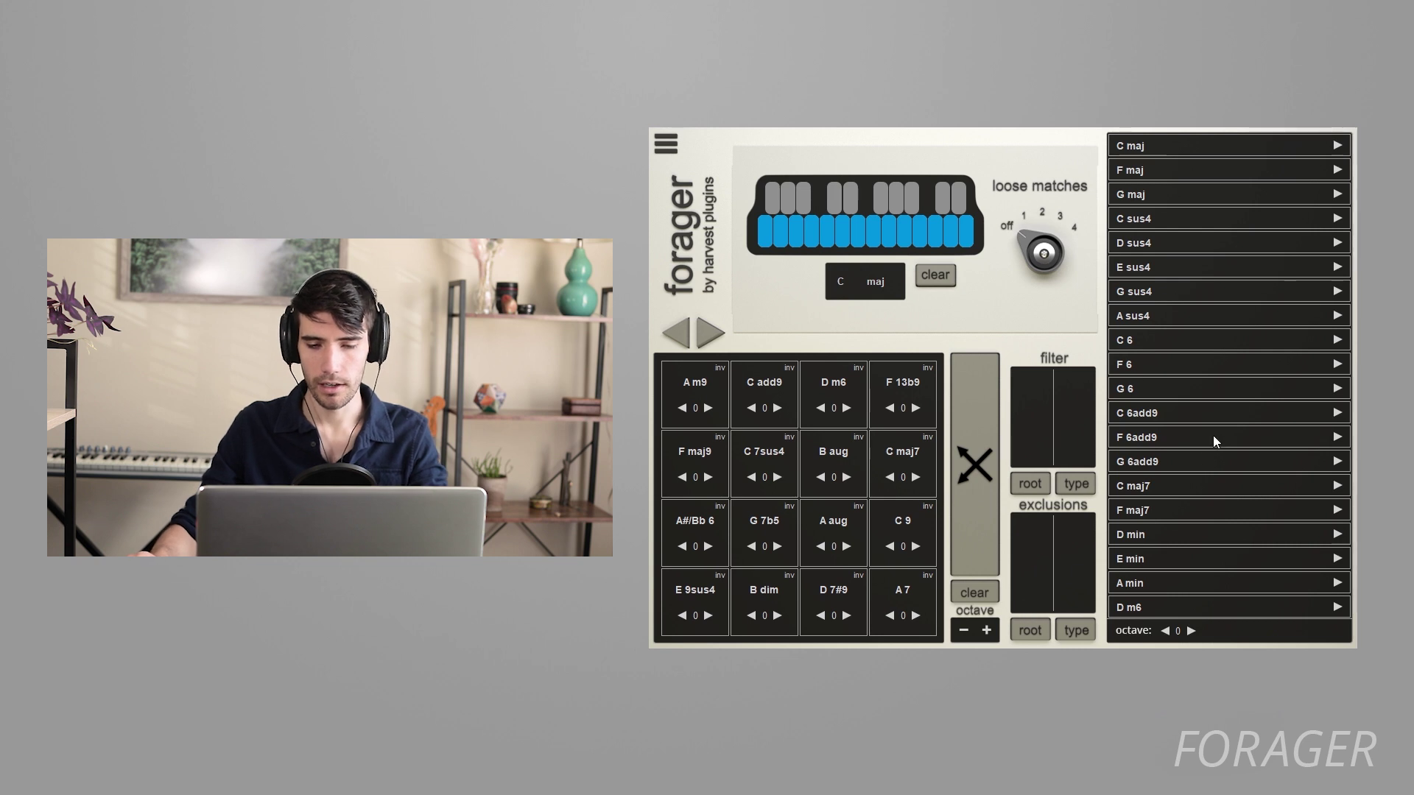
scroll(1213, 435, "down", 3)
left_click(1032, 618)
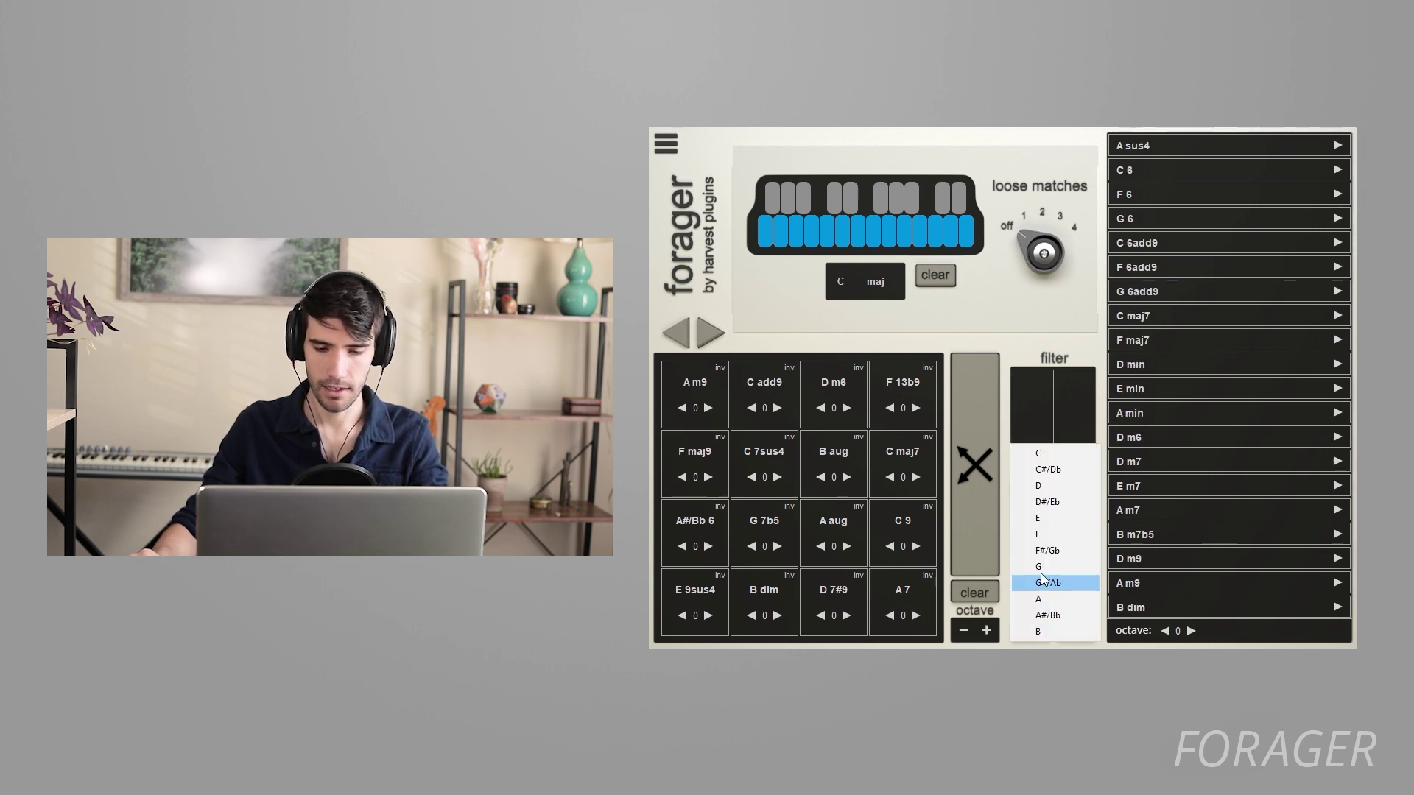
Try excluding C and A roots, then remove both root exclusions.
left_click(1054, 452)
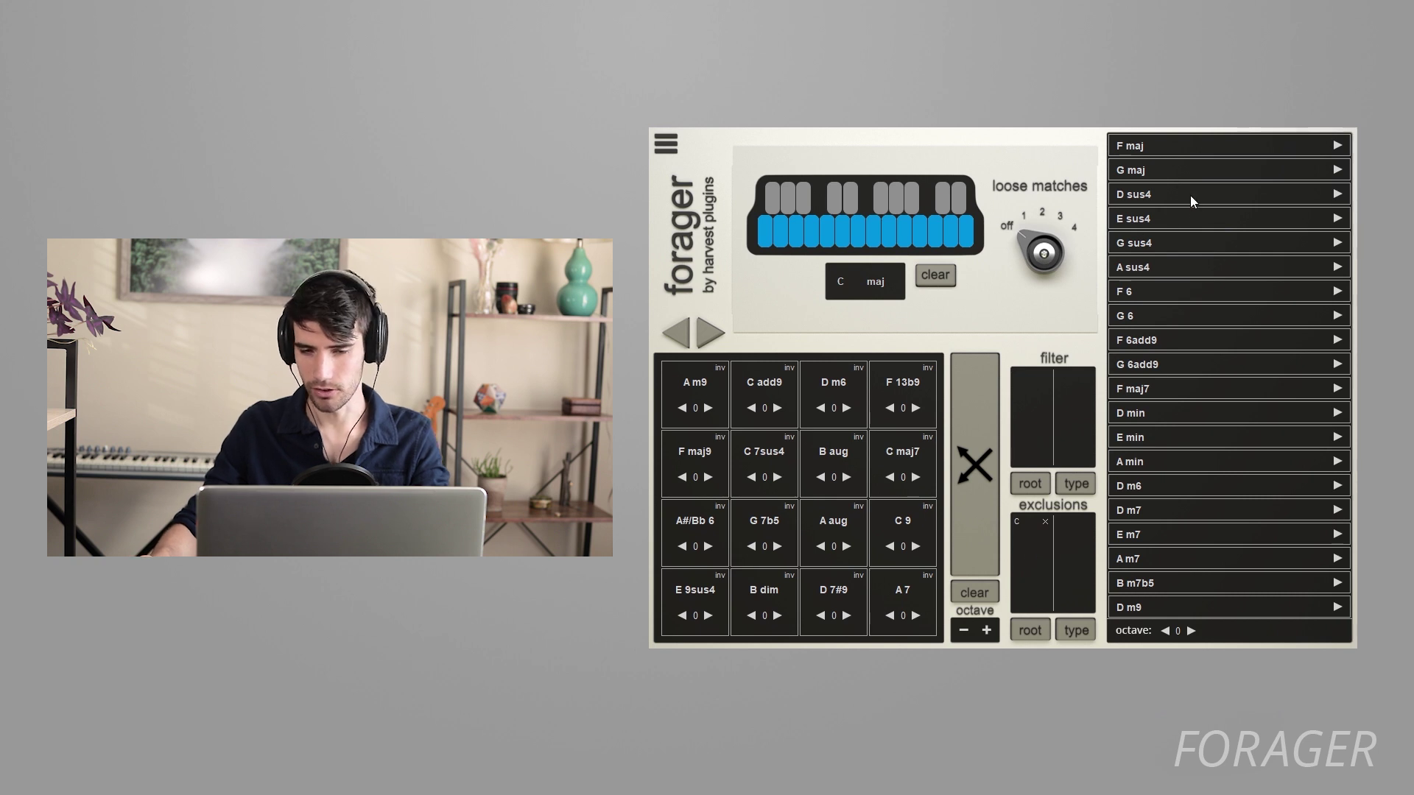
scroll(1256, 304, "down", 4)
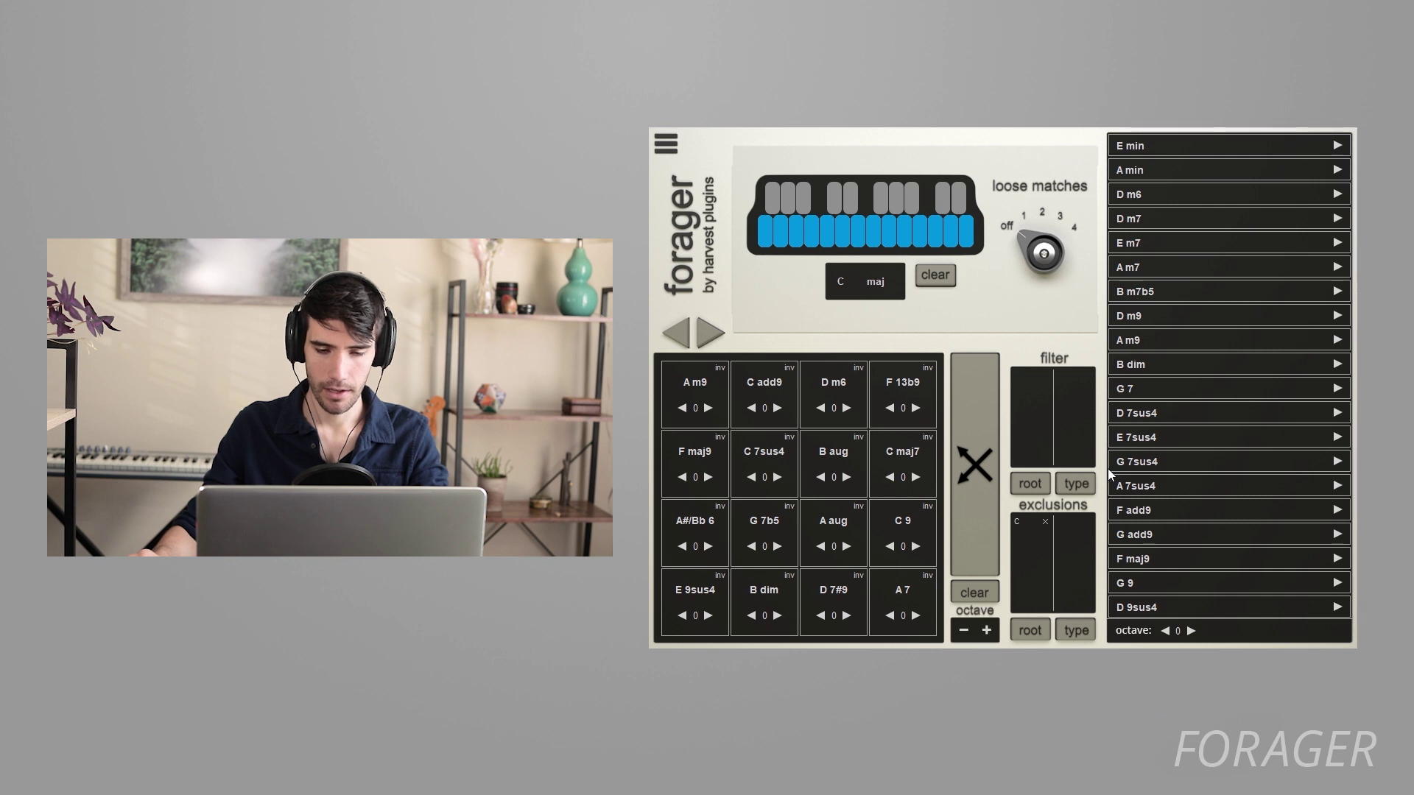
left_click(1029, 632)
left_click(1052, 593)
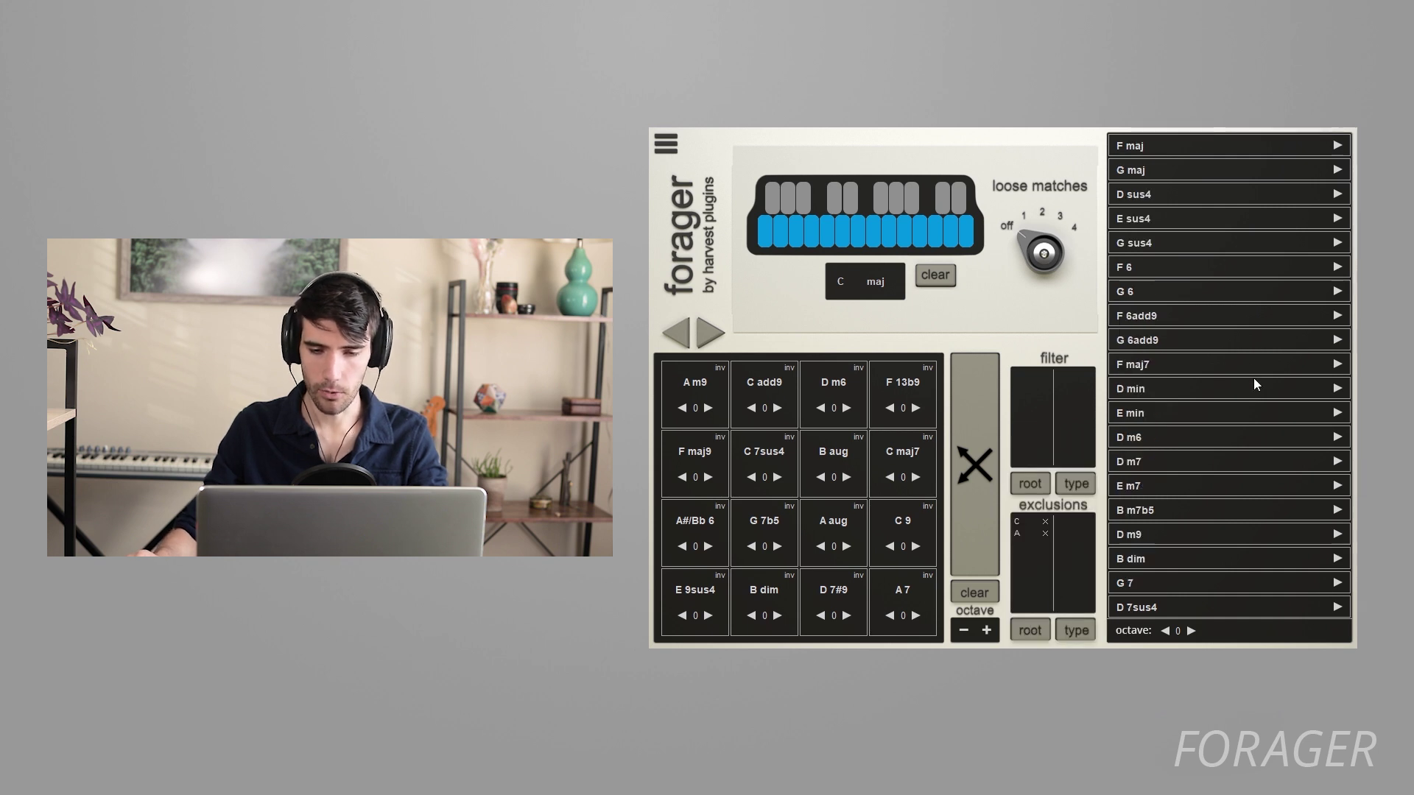
left_click(1032, 522)
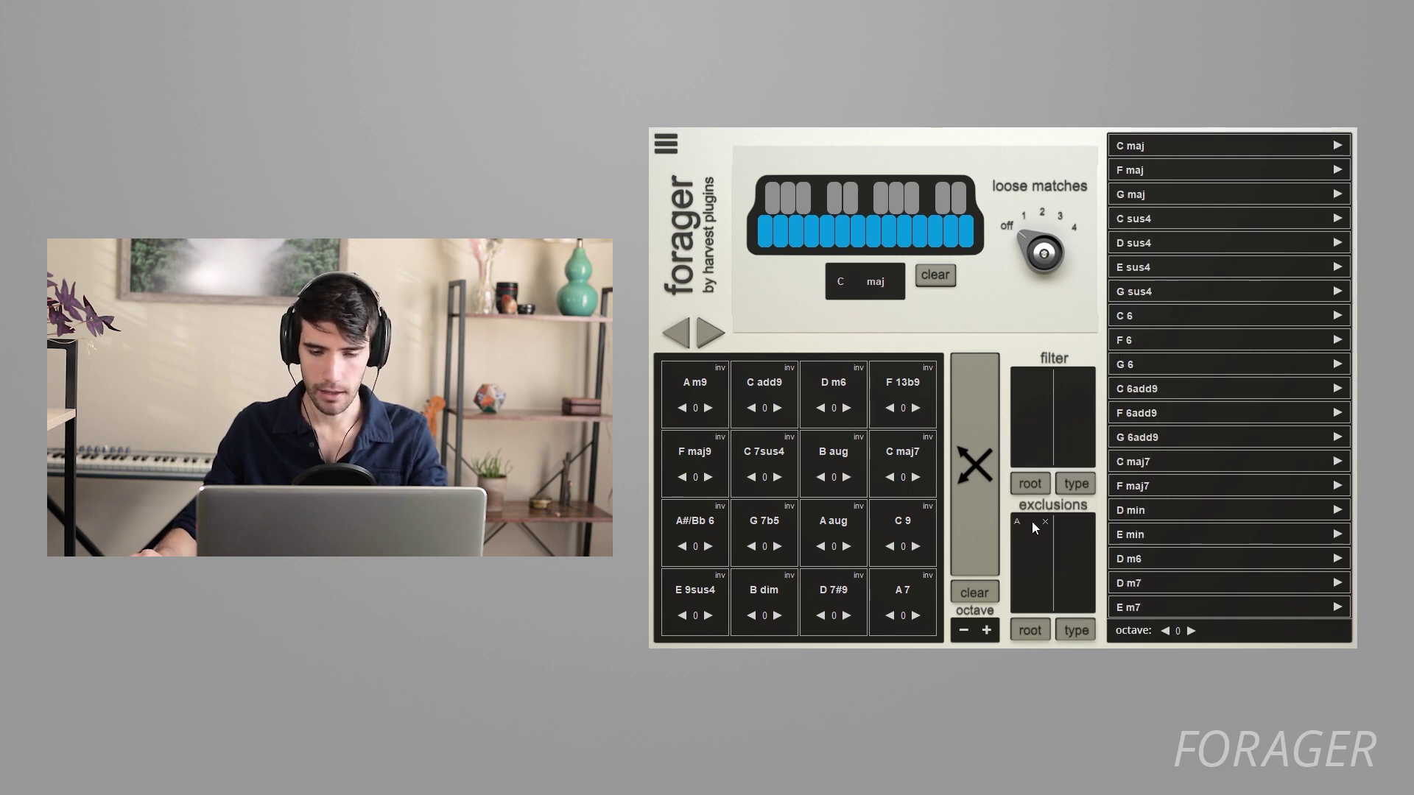
left_click(1032, 521)
Exclude the maj, 13b9 and 11 chord types, then start removing them again.
left_click(1076, 630)
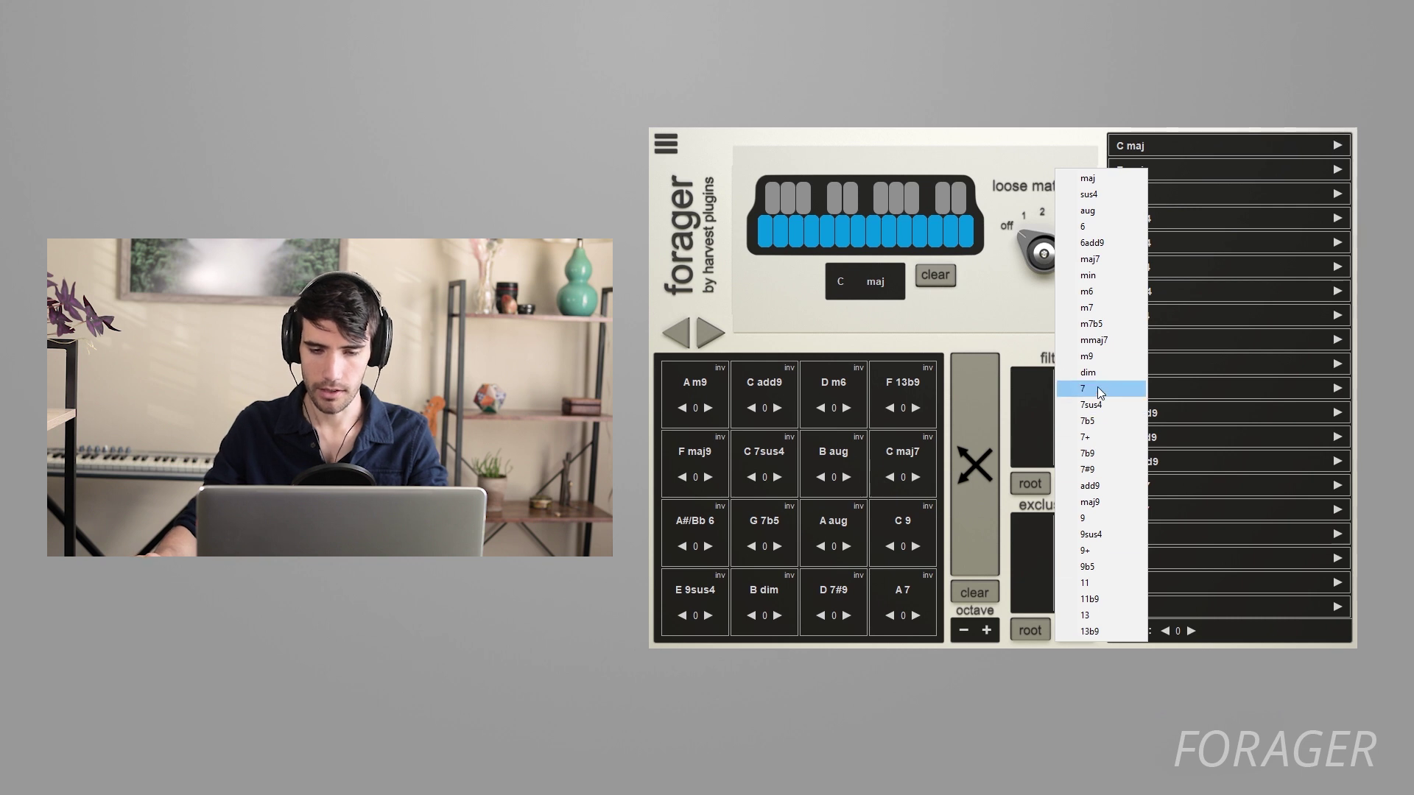
left_click(1096, 179)
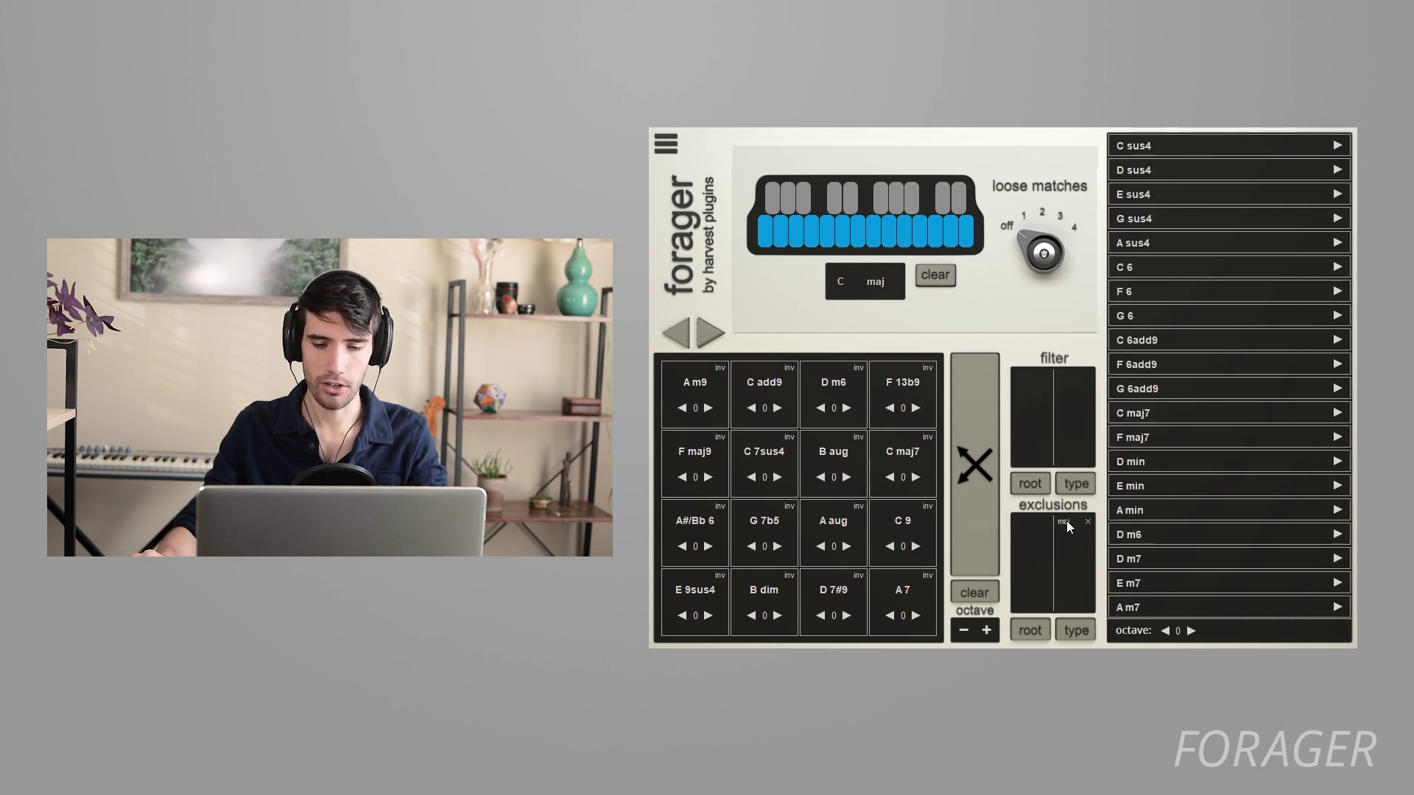
scroll(1215, 309, "down", 3)
left_click(1077, 631)
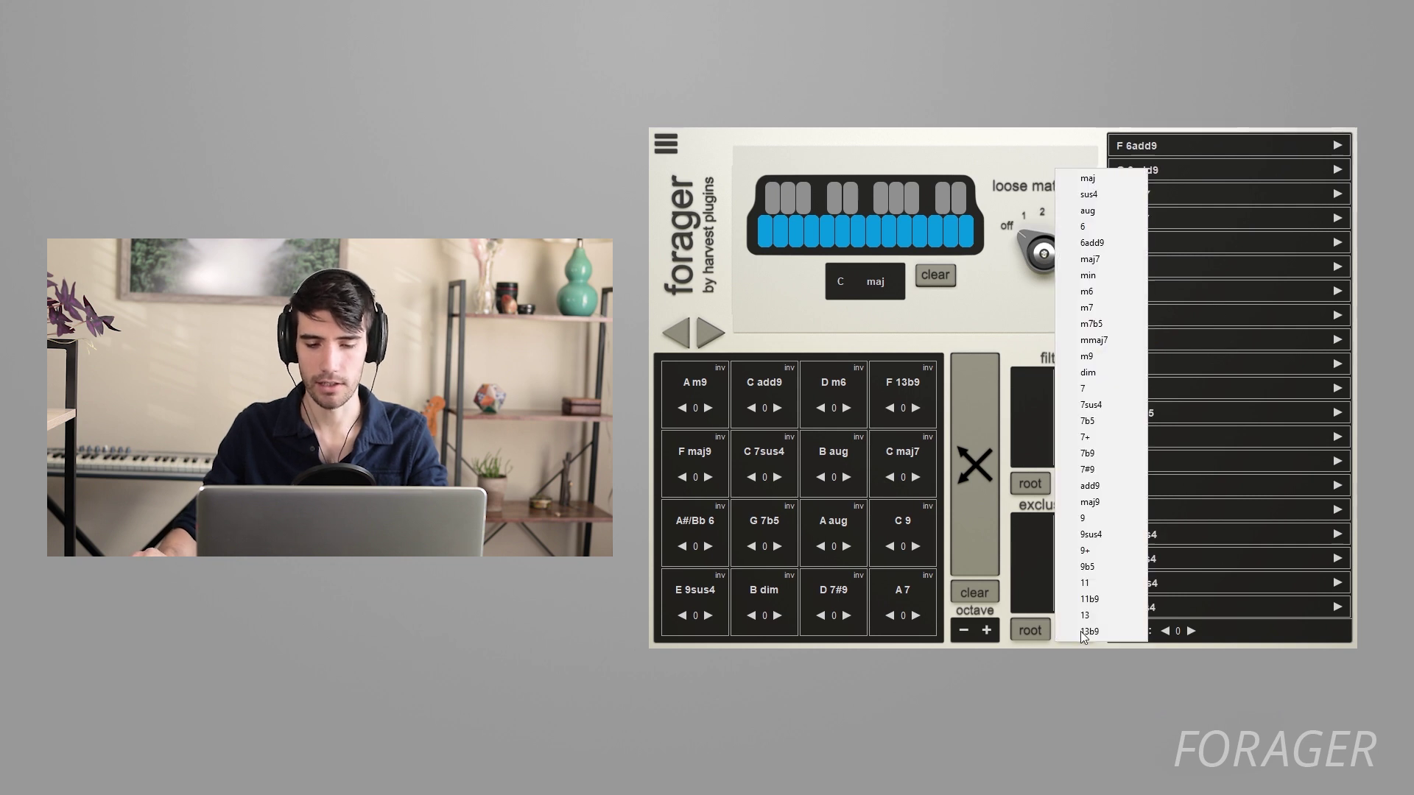
left_click(1105, 632)
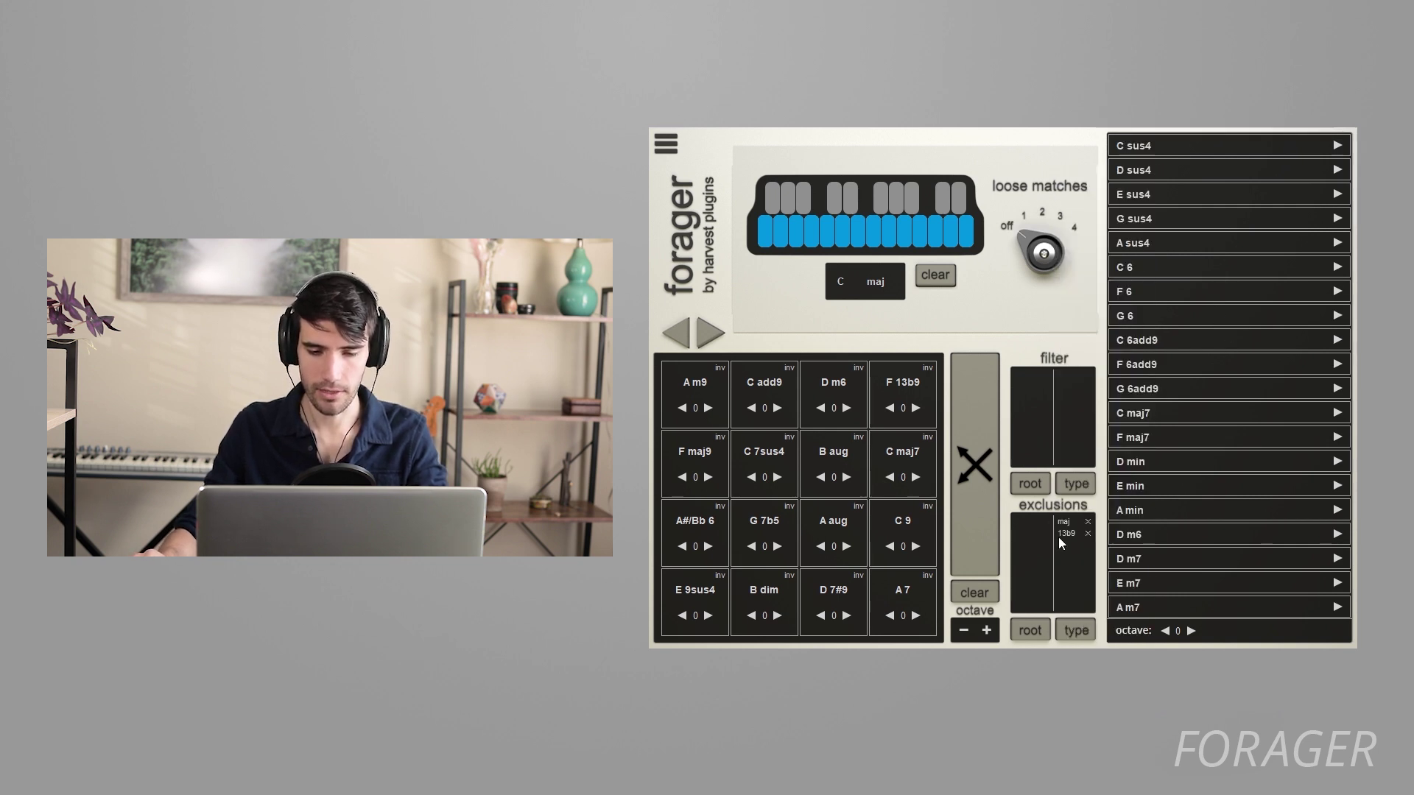
left_click(1076, 629)
left_click(1094, 599)
scroll(1179, 355, "down", 5)
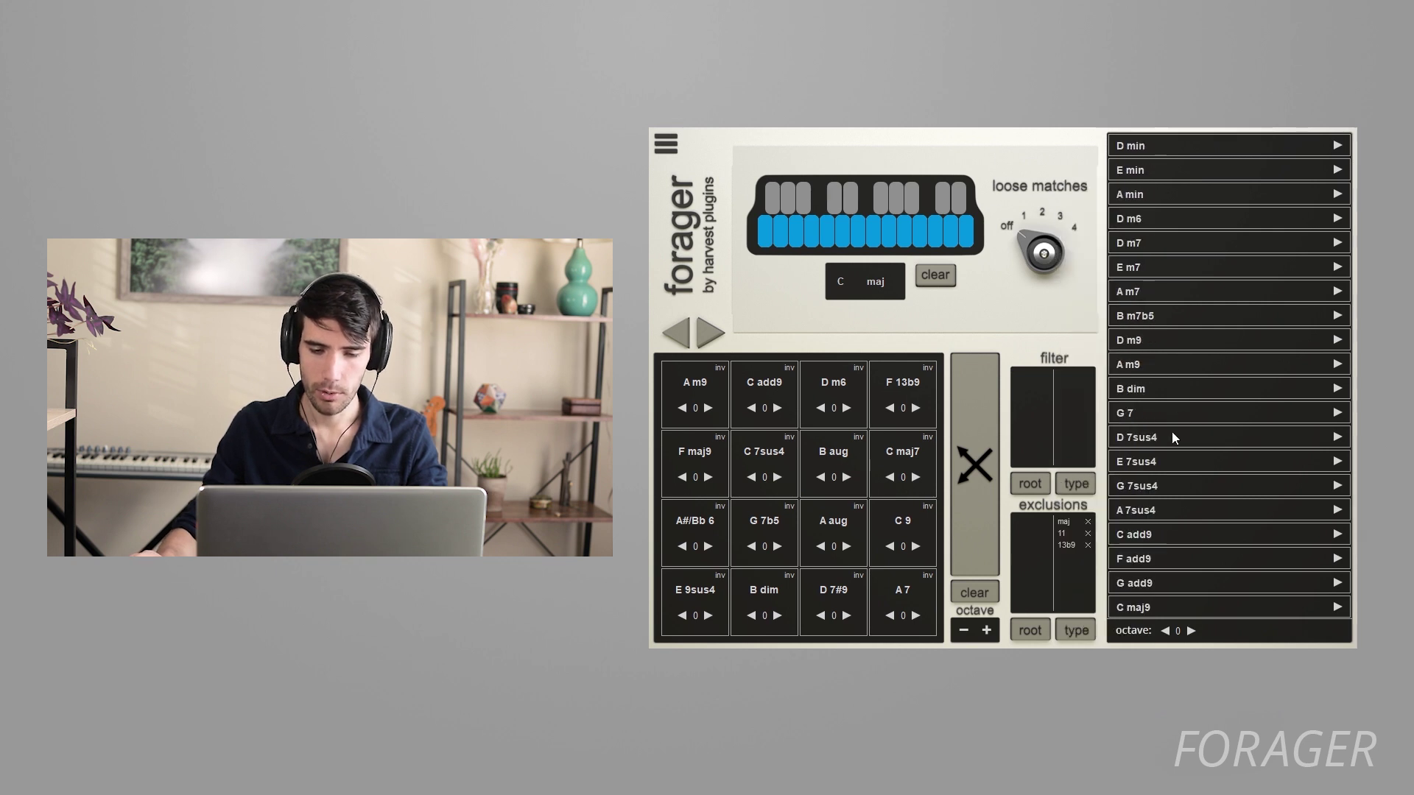
scroll(1078, 551, "up", 5)
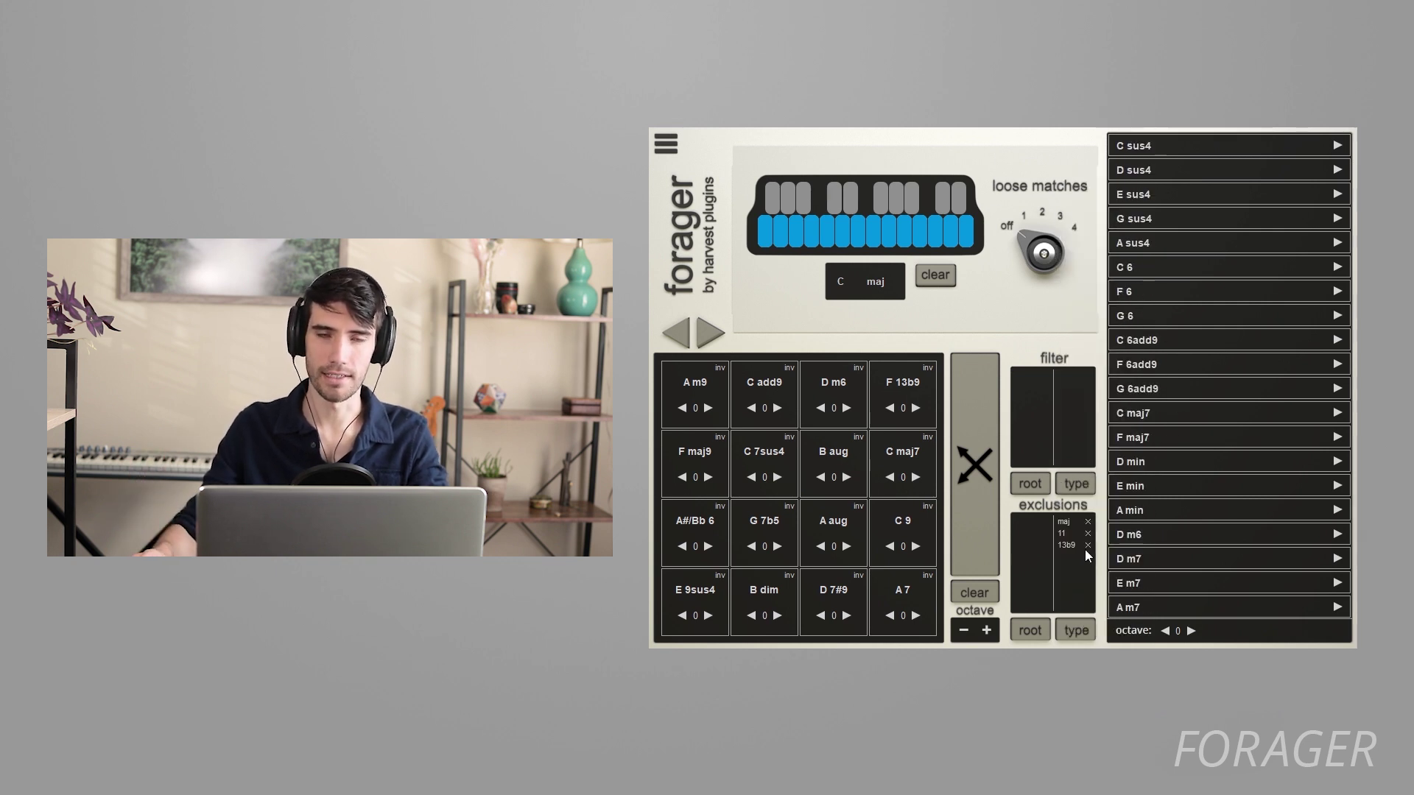
left_click(1088, 545)
Clear the remaining exclusions, filter types to maj, min and dim, and shuffle new chords onto the pads.
left_click(1087, 534)
left_click(1088, 522)
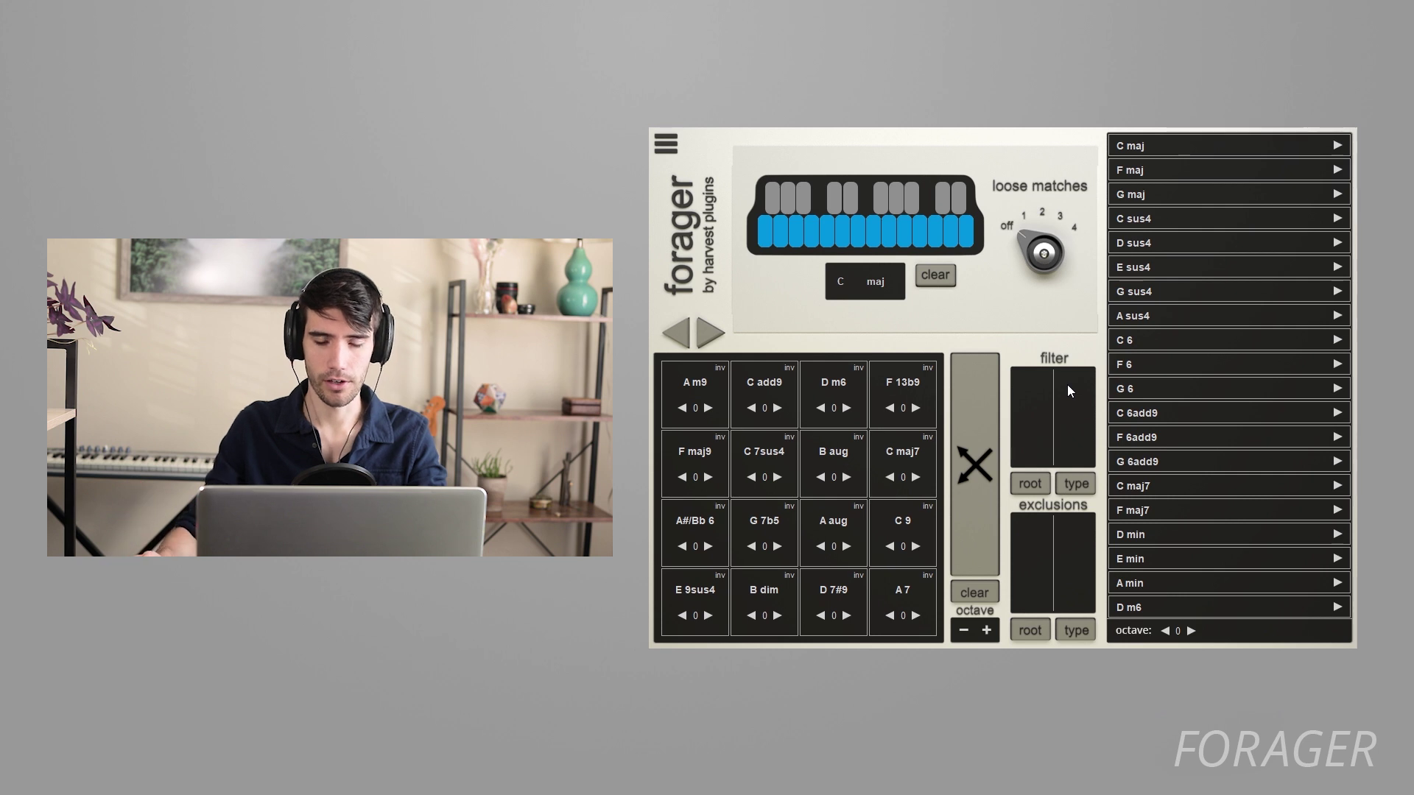
left_click(1075, 486)
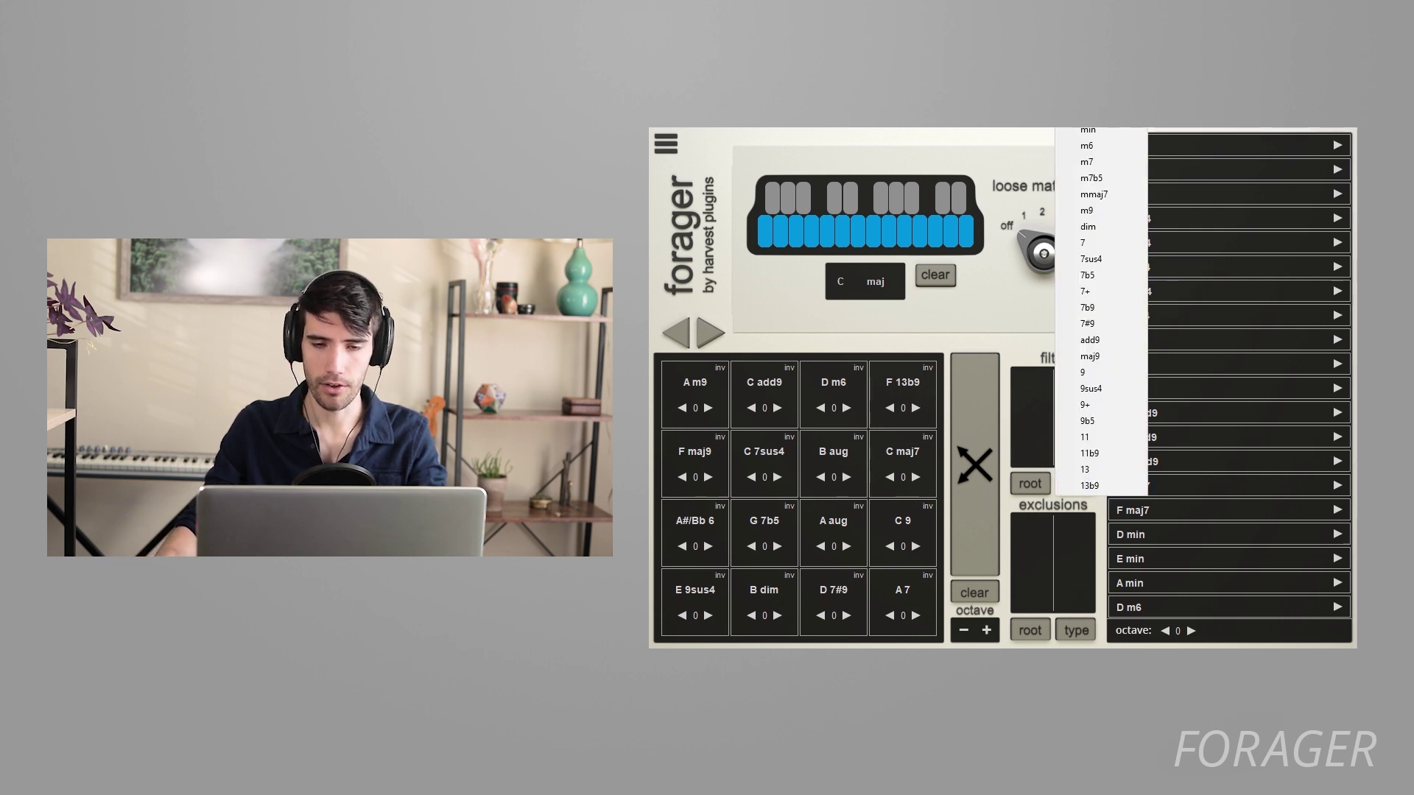
left_click(1087, 131)
left_click(1076, 484)
left_click(1076, 145)
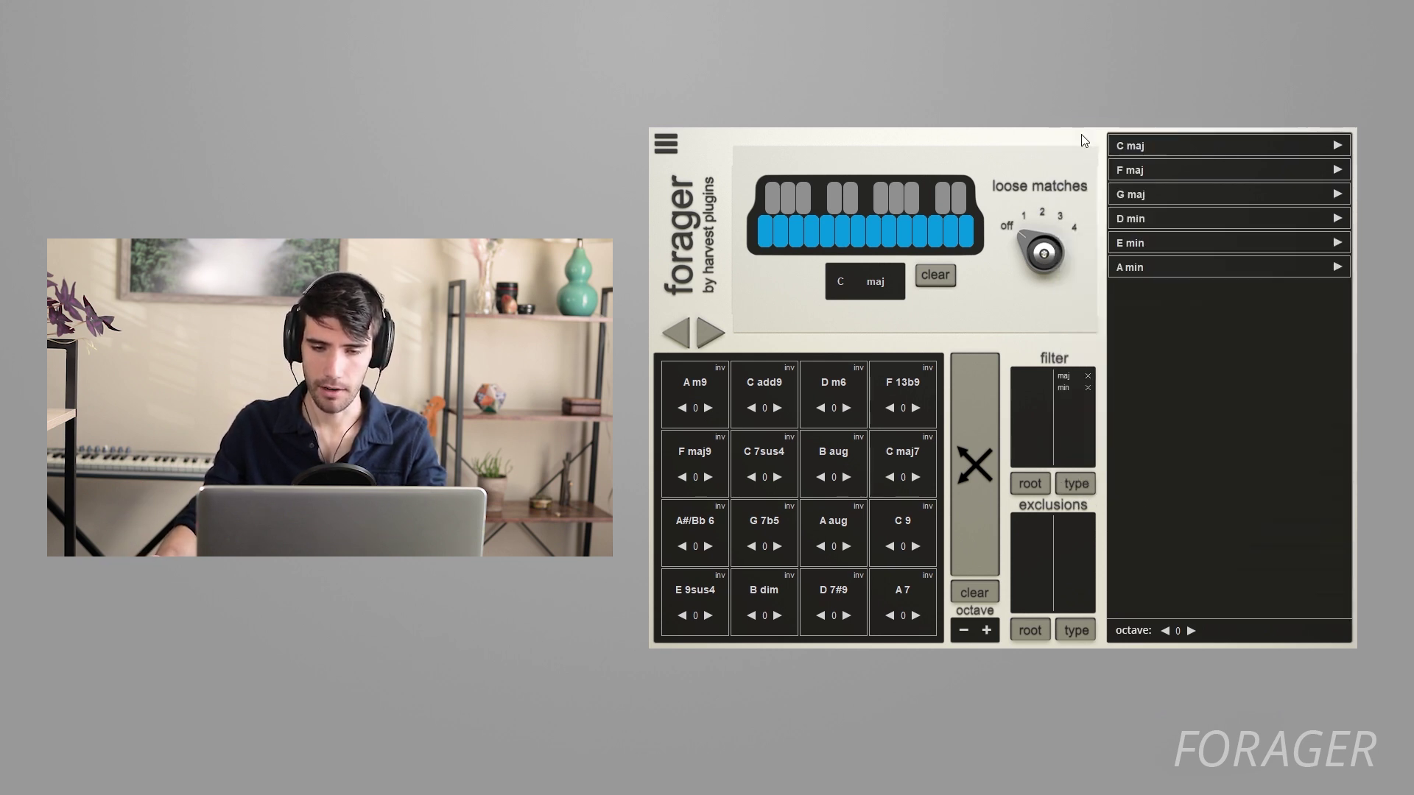
left_click(1076, 484)
left_click(1097, 229)
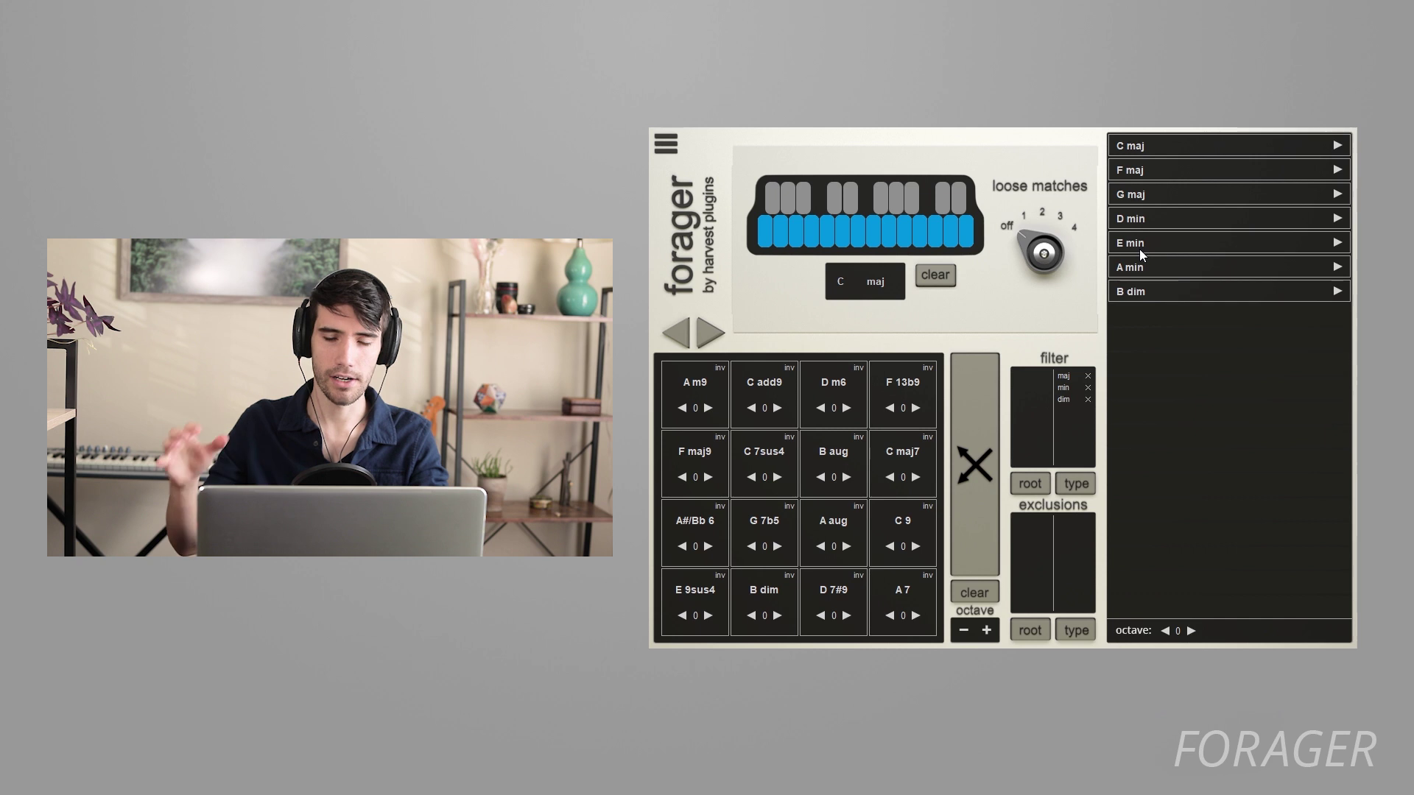
left_click(965, 461)
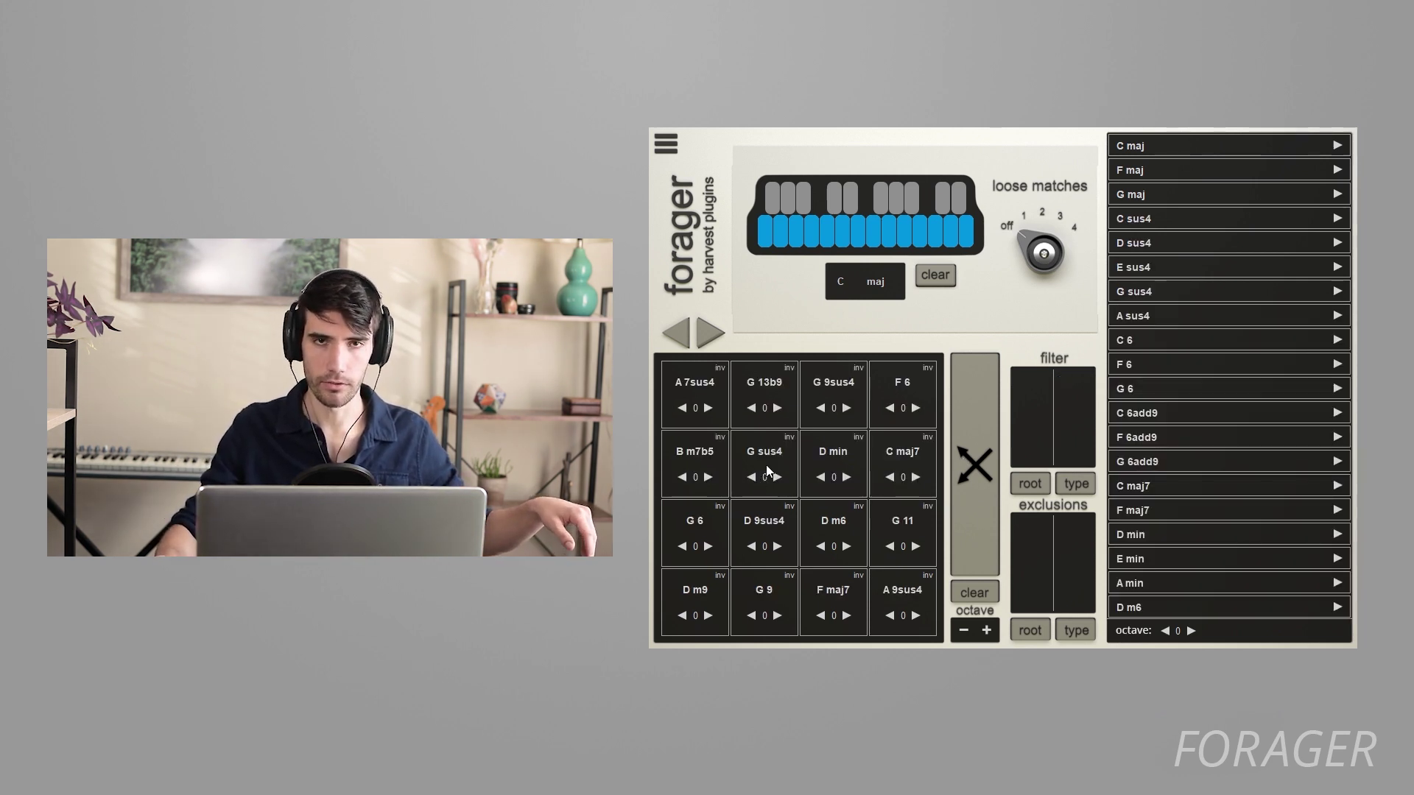
Test the G sus4 pad's octave from below 0 up to 2, then reset it to 0.
left_click(766, 466)
left_click(752, 477)
left_click(752, 477)
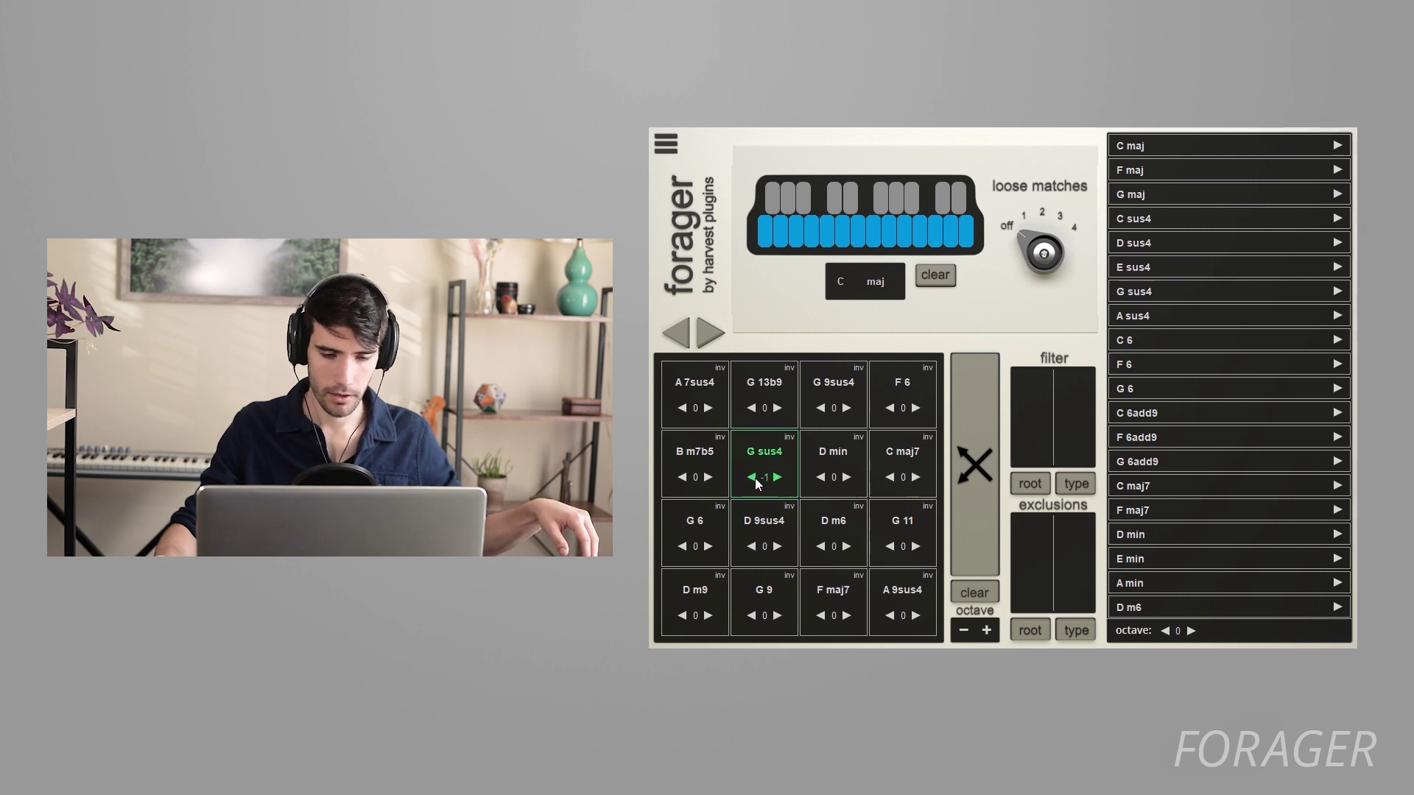
left_click(779, 478)
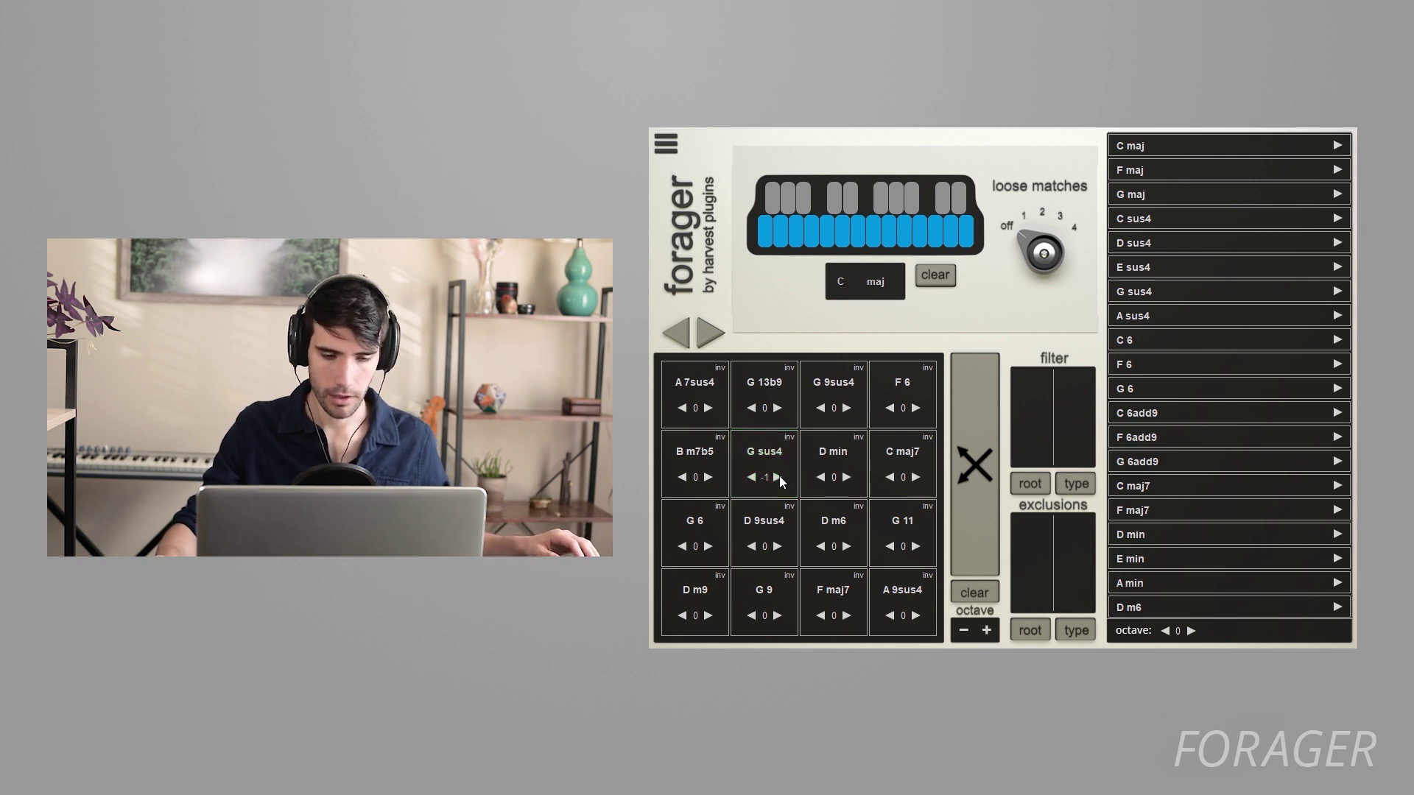
left_click(778, 477)
left_click(779, 478)
left_click(779, 478)
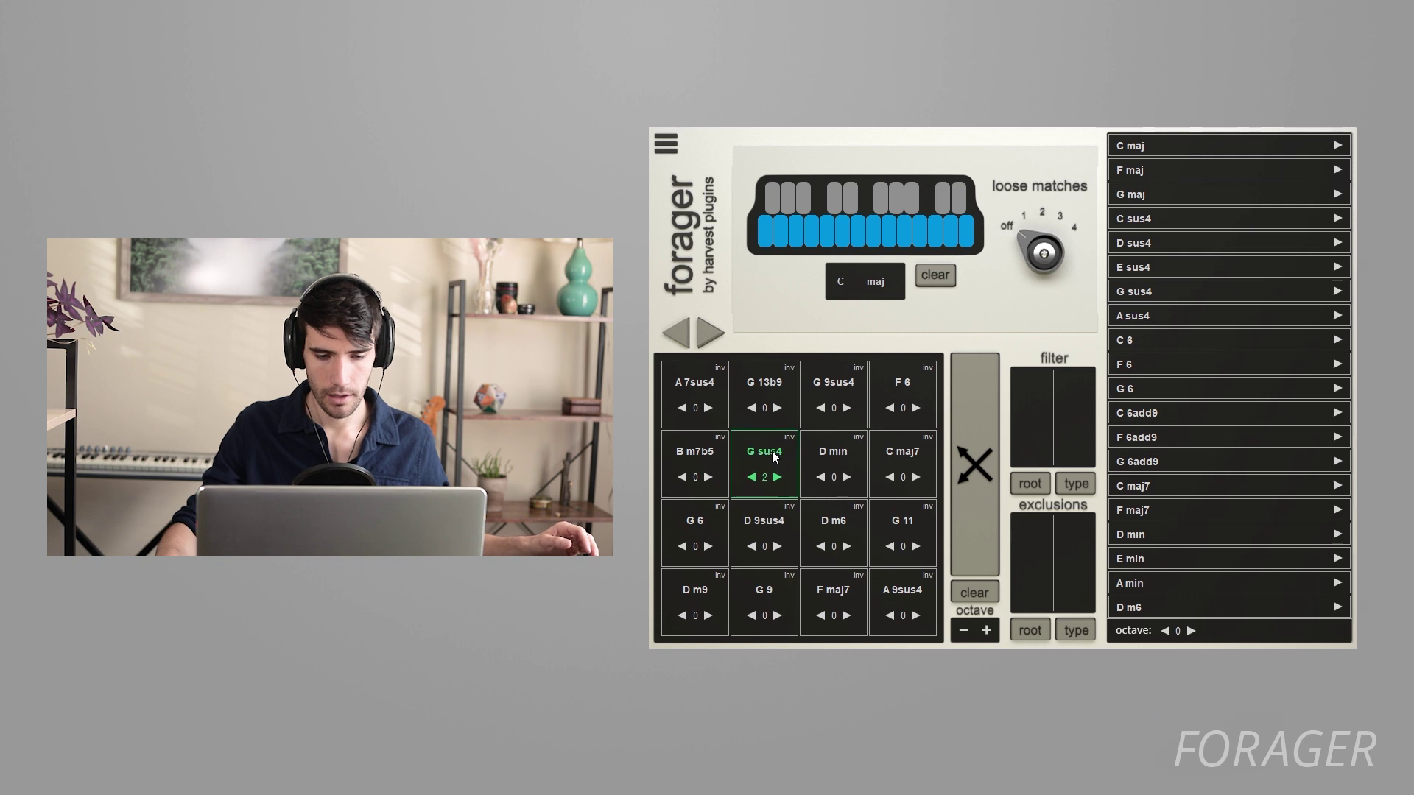
left_click(752, 477)
left_click(752, 477)
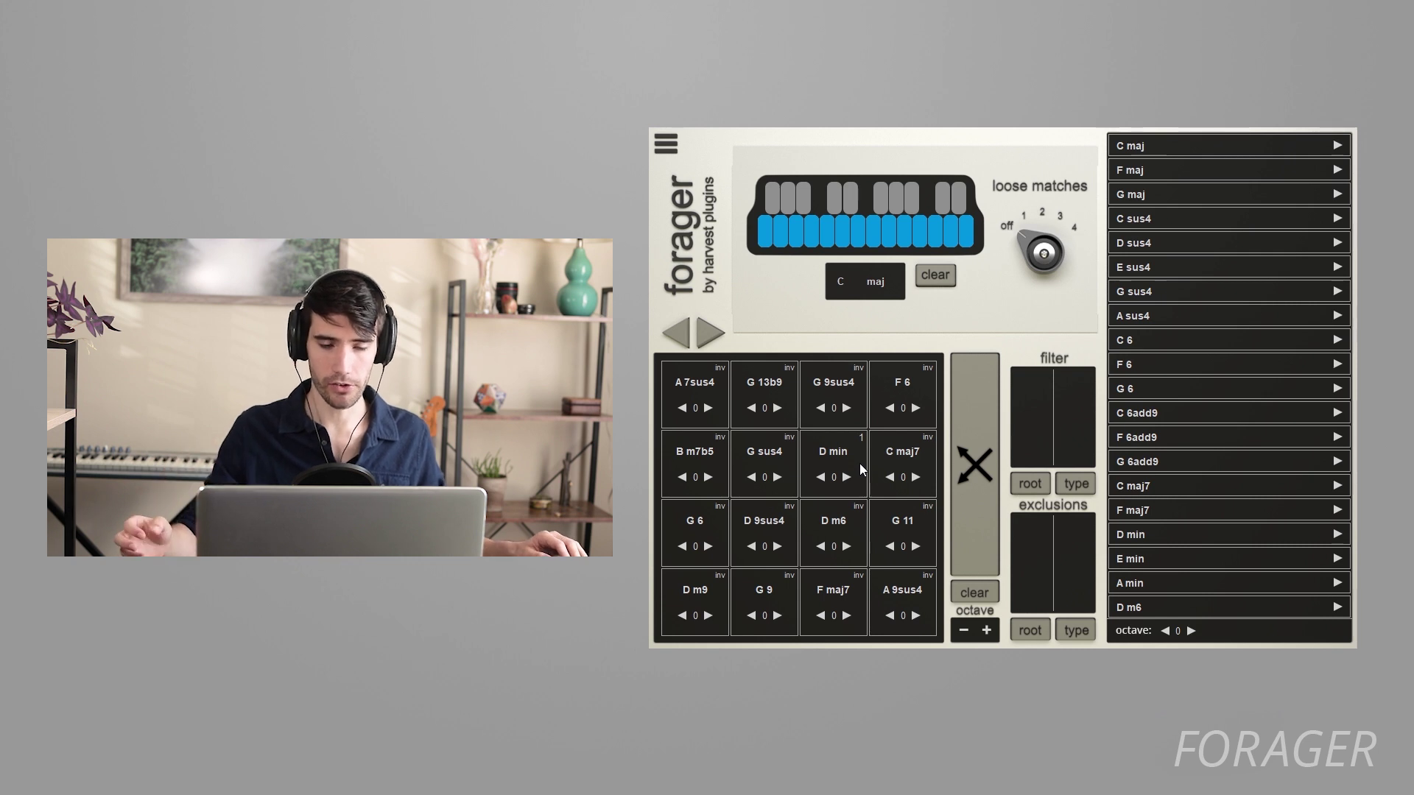
Put the D min pad in second inversion and drop it one octave.
left_click(860, 463)
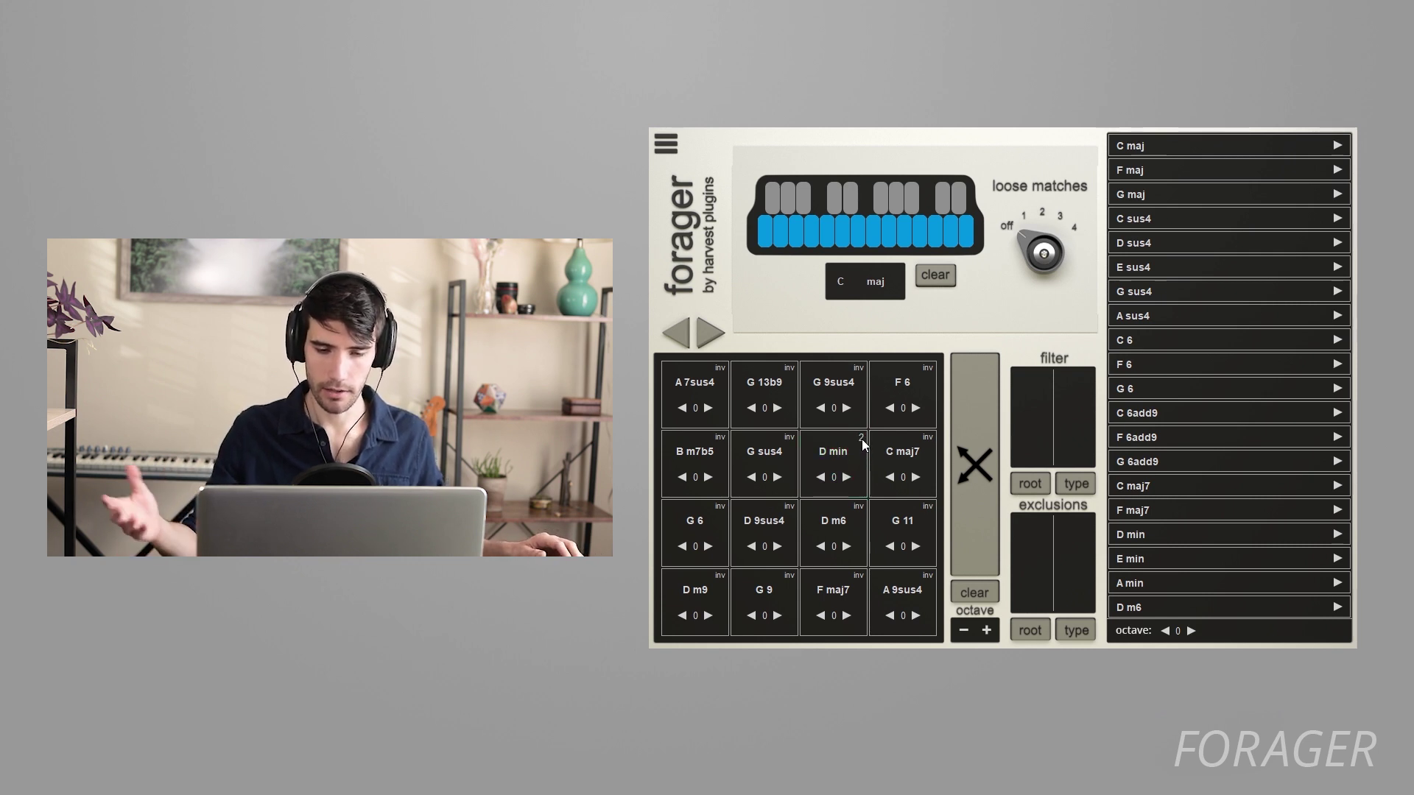
left_click(862, 439)
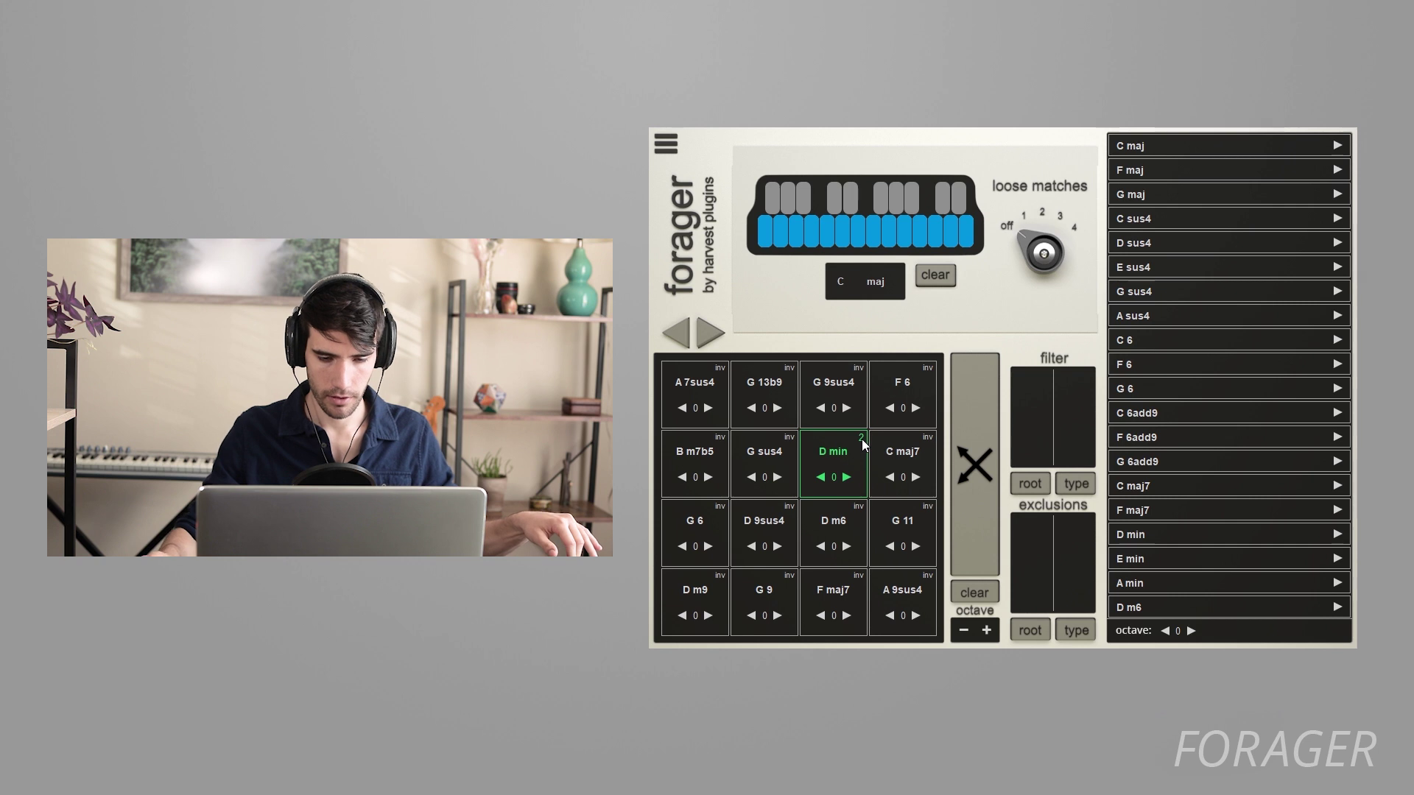
left_click(820, 478)
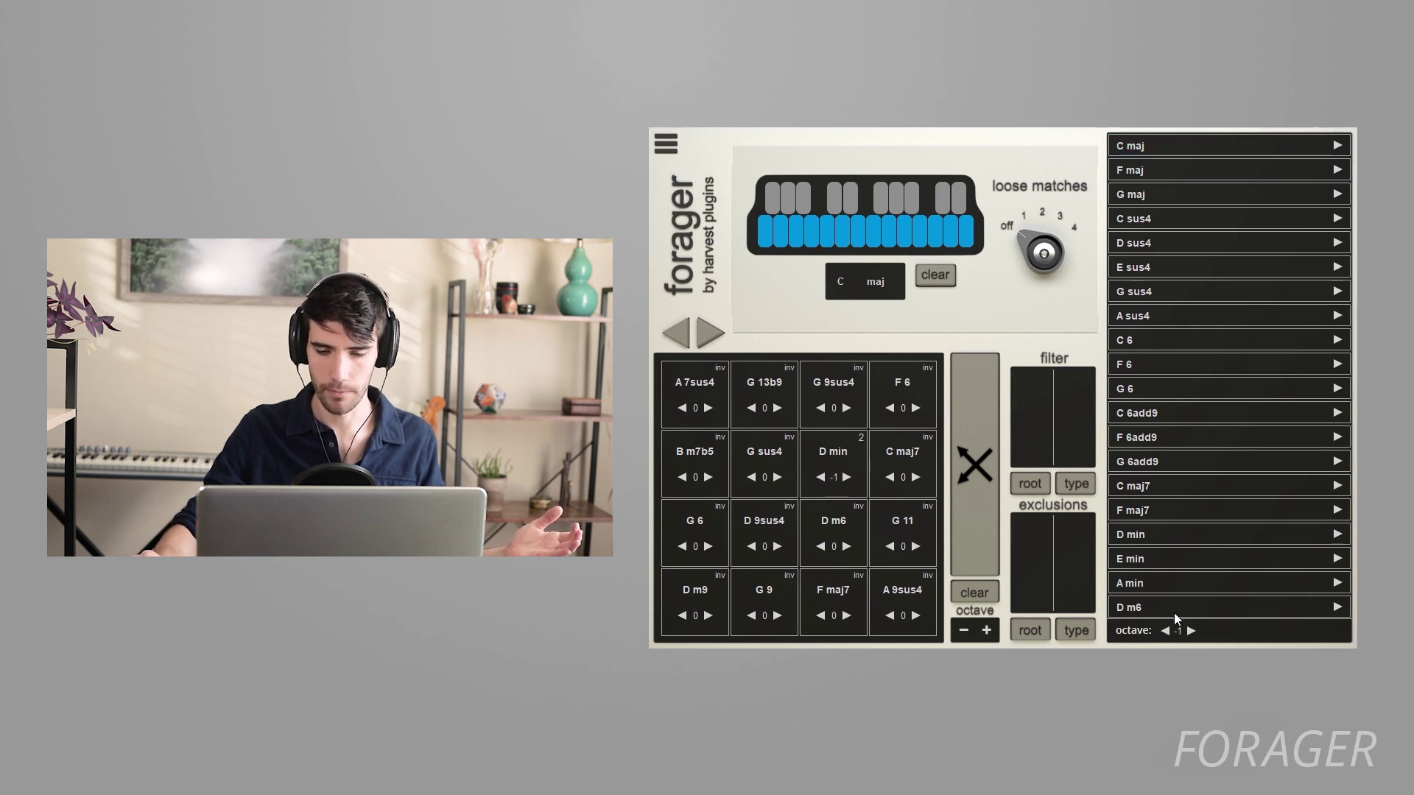
Set the chord-list octave to -1 and shuffle in new chords like D m7, F add9 and C 6.
left_click(1191, 631)
left_click(1191, 631)
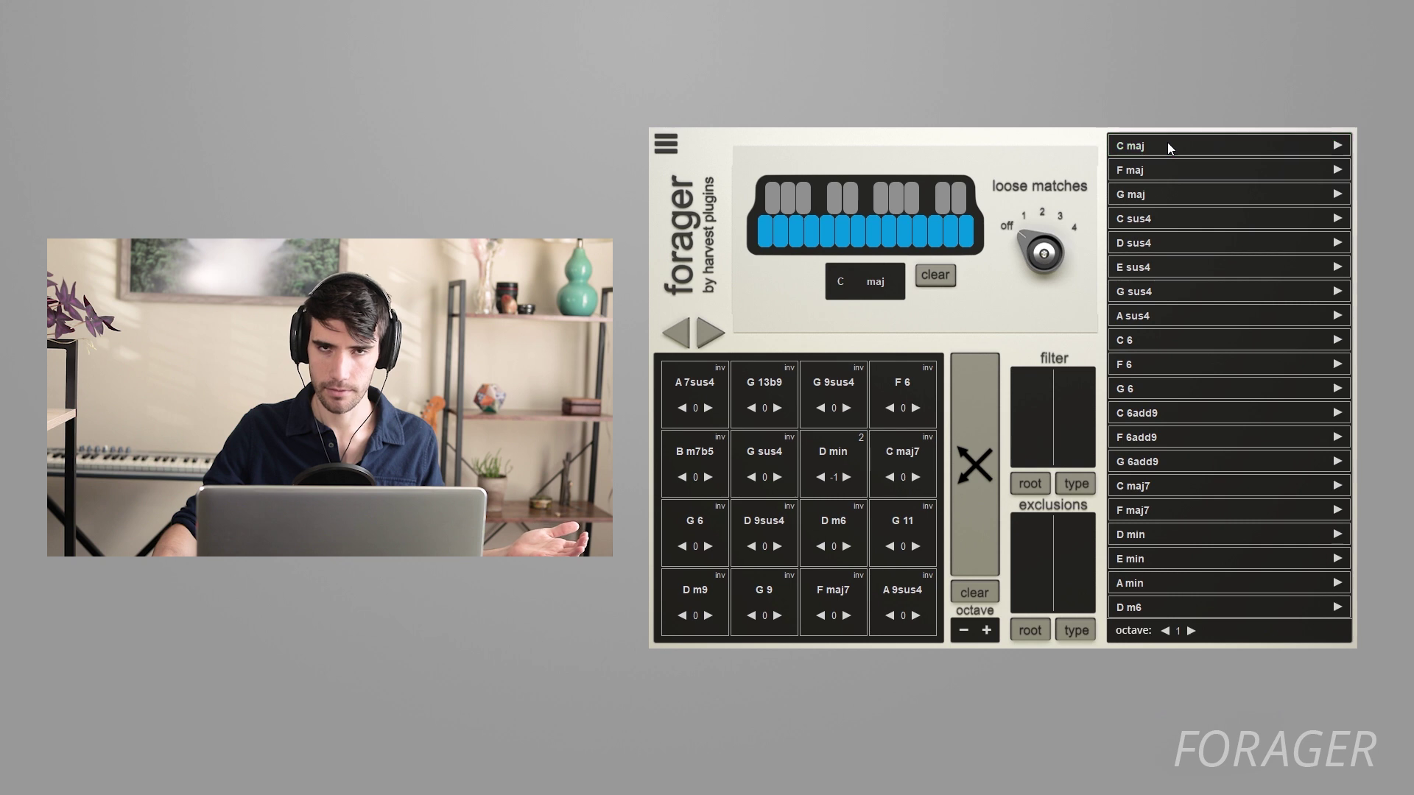
left_click(1167, 630)
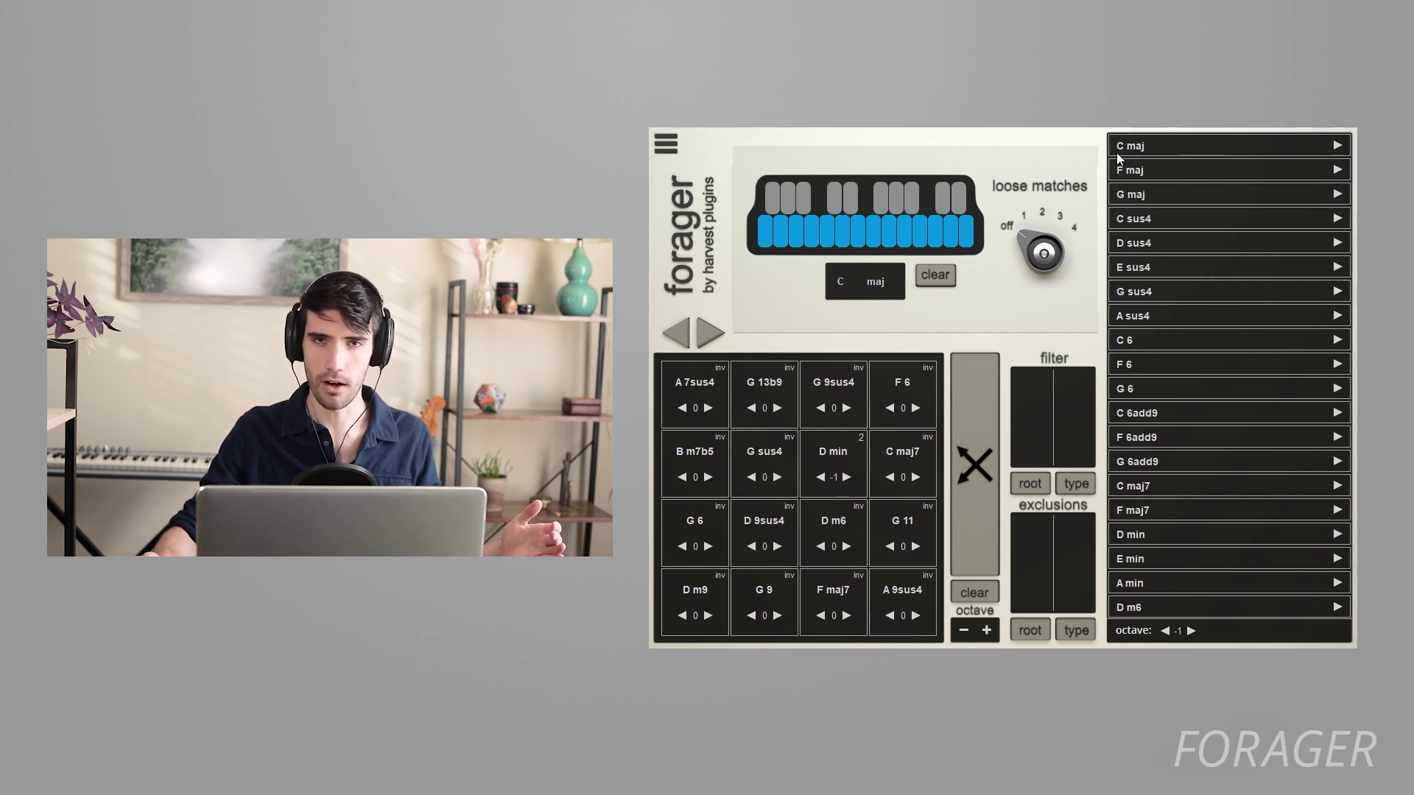
left_click(992, 467)
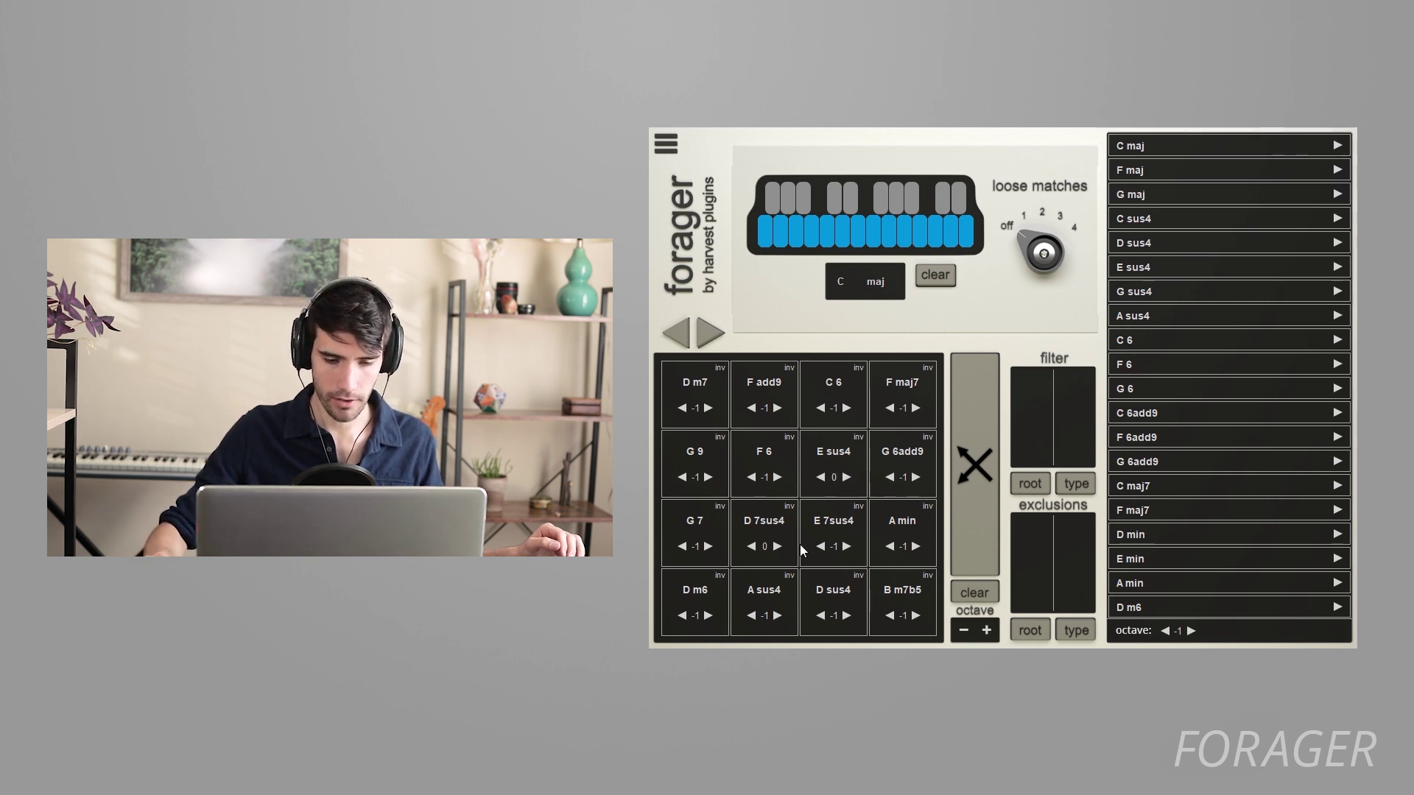
Shift all pad octaves up and down, lower A min, then revert to the A 7sus4 chord set.
left_click(987, 631)
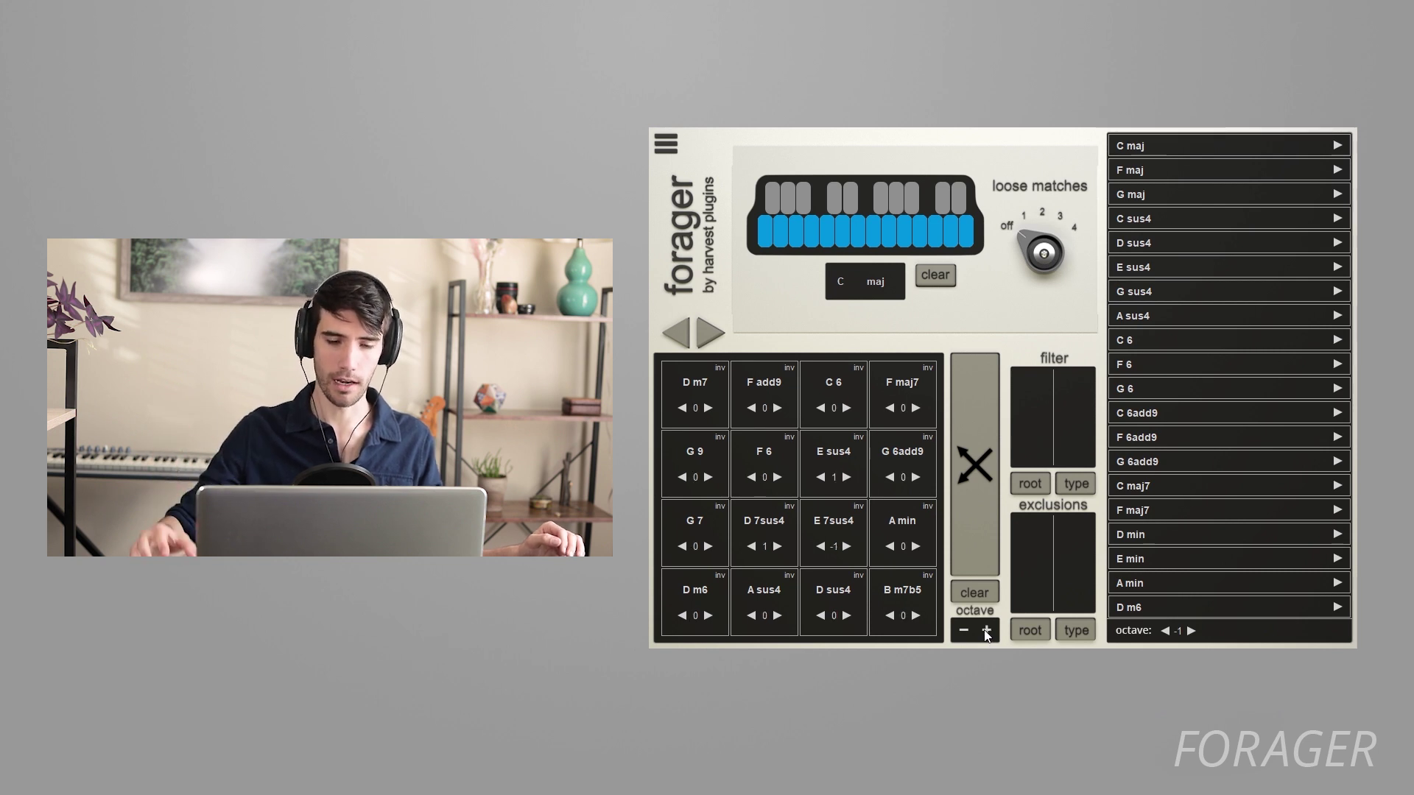
left_click(963, 630)
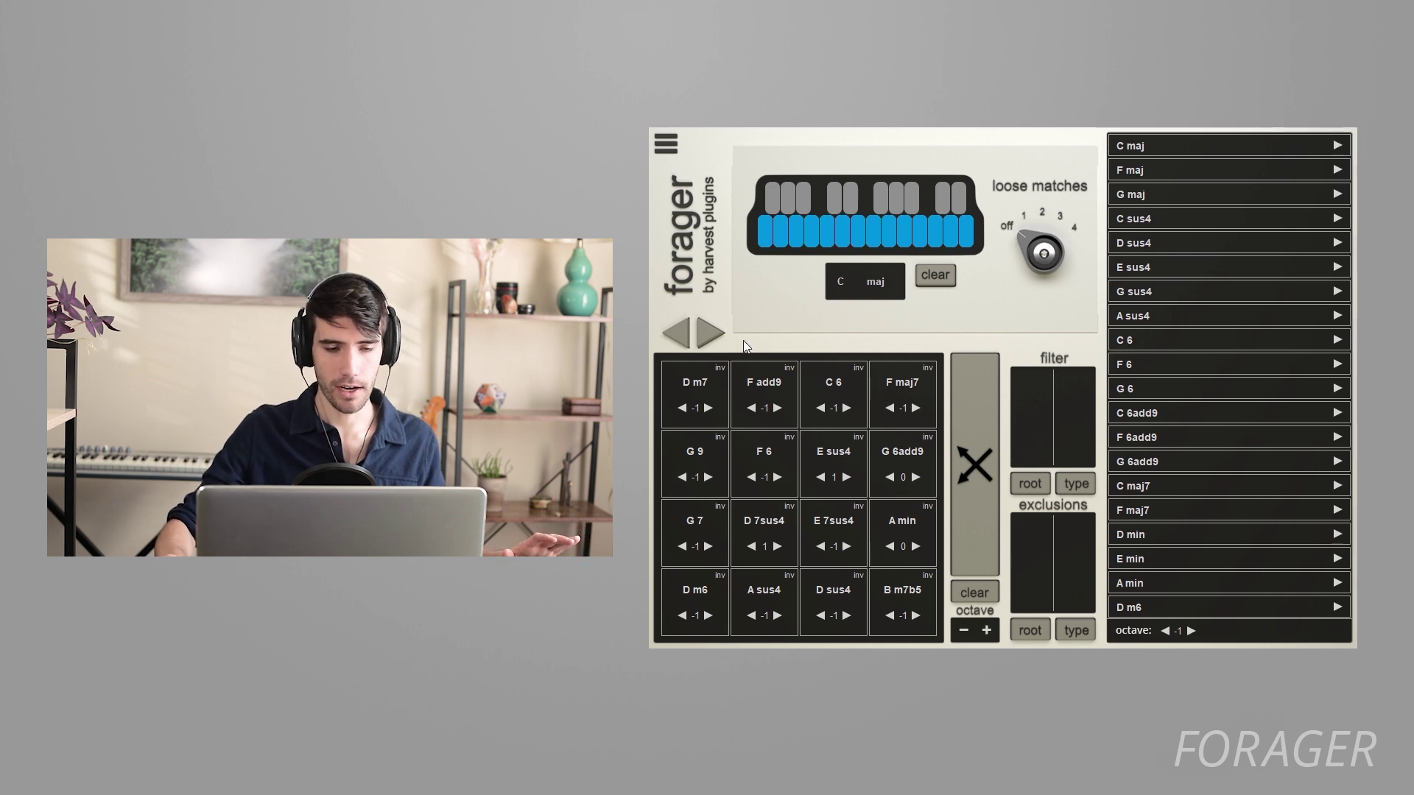
left_click(677, 335)
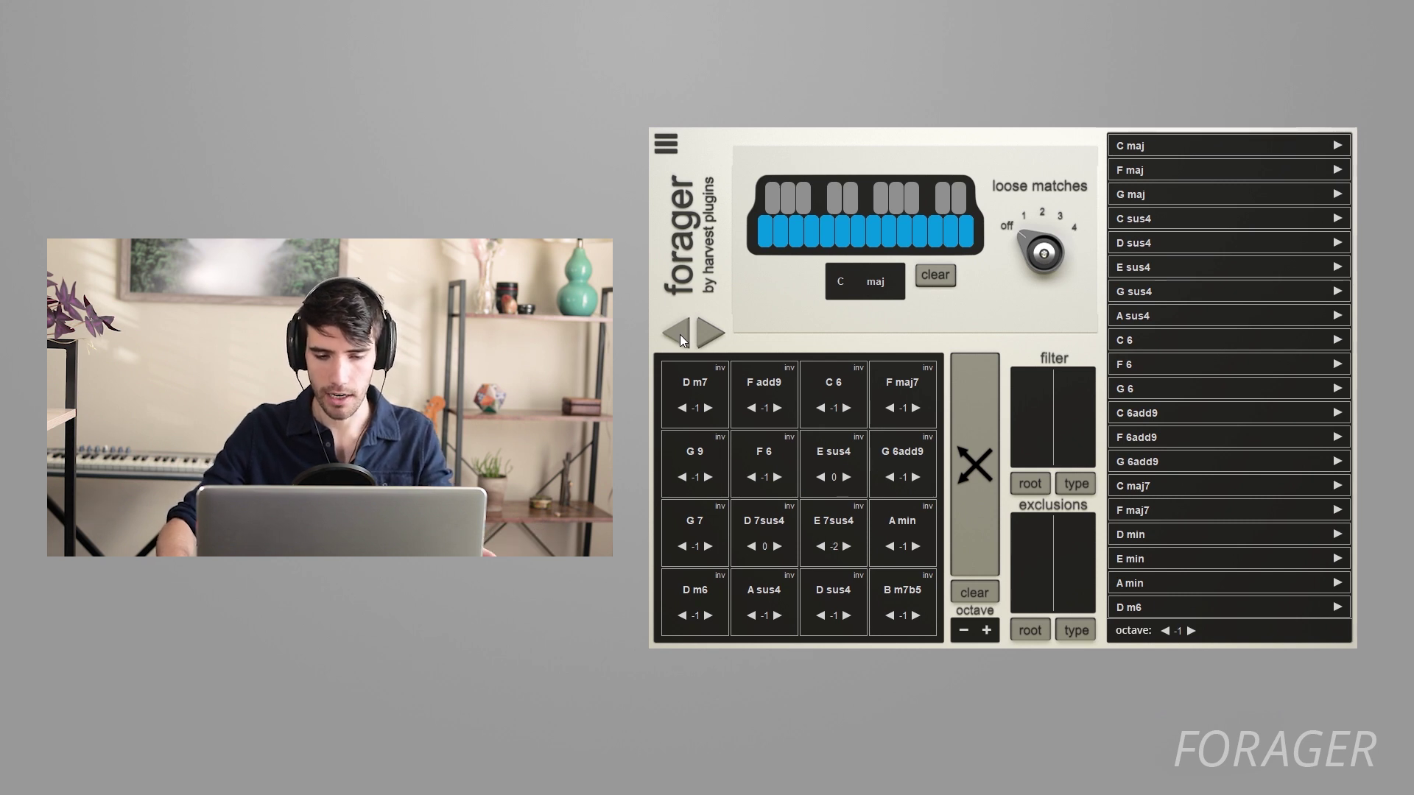
left_click(679, 335)
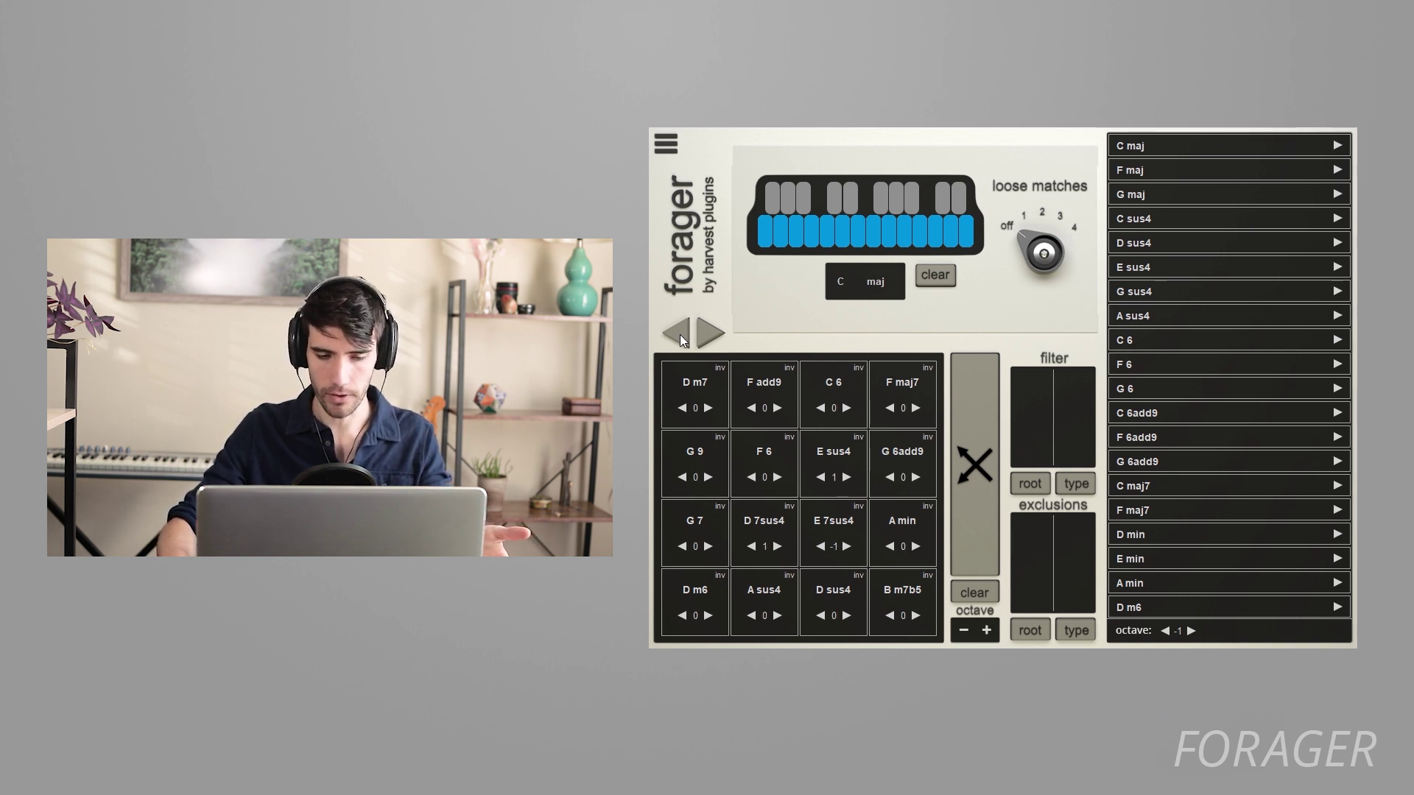
left_click(679, 334)
left_click(679, 334)
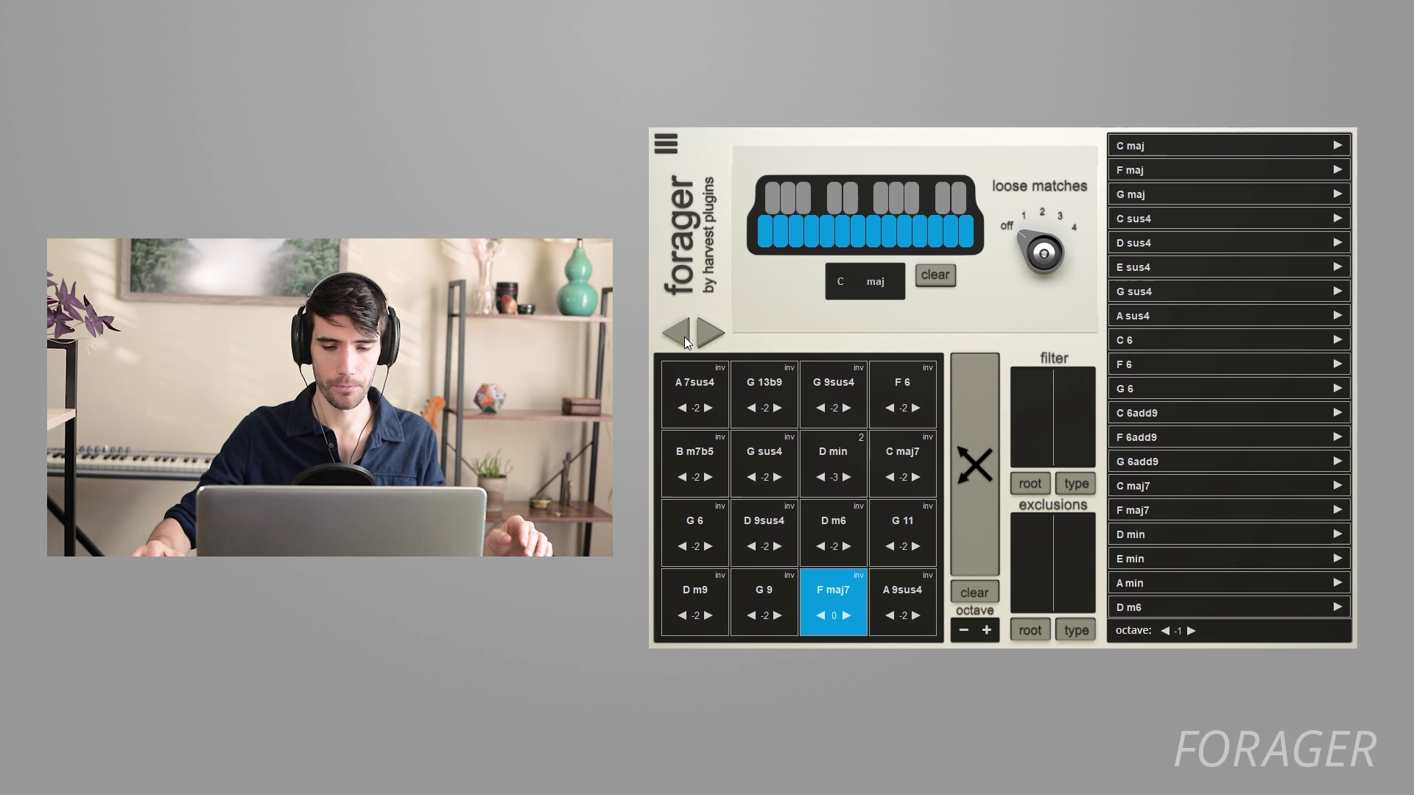
Enable Random Inversions, shuffle new chords onto the pads and audition A m9.
left_click(660, 138)
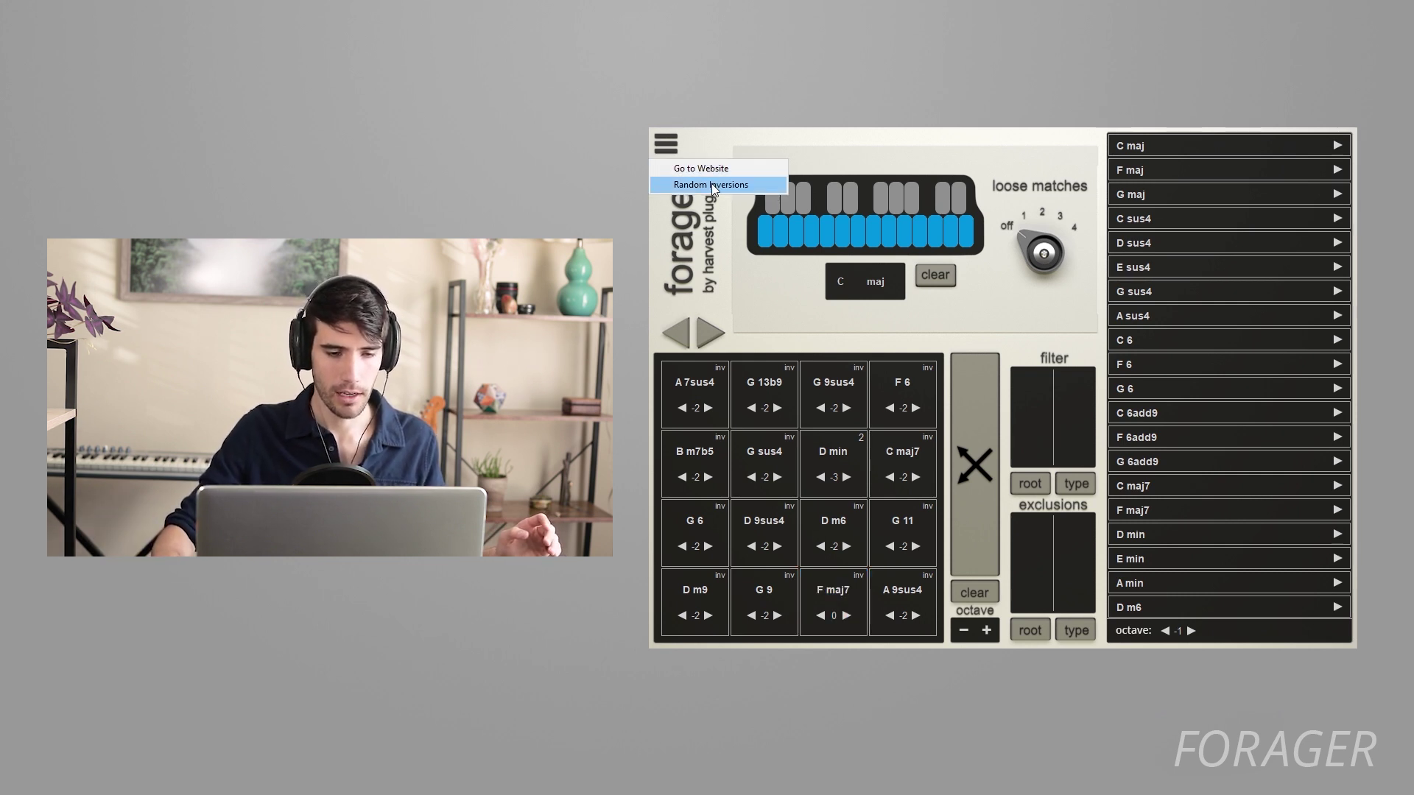
left_click(678, 147)
left_click(663, 146)
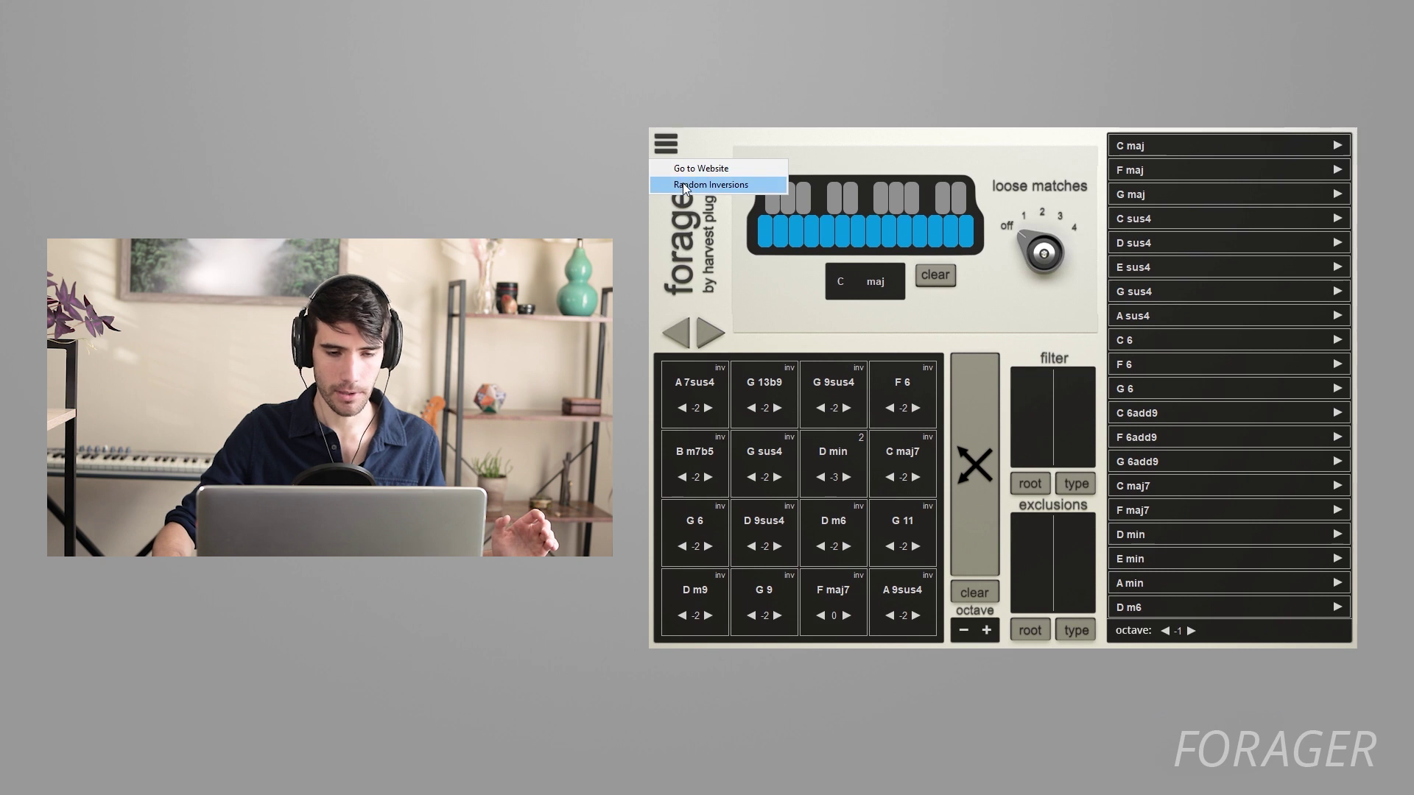
left_click(732, 184)
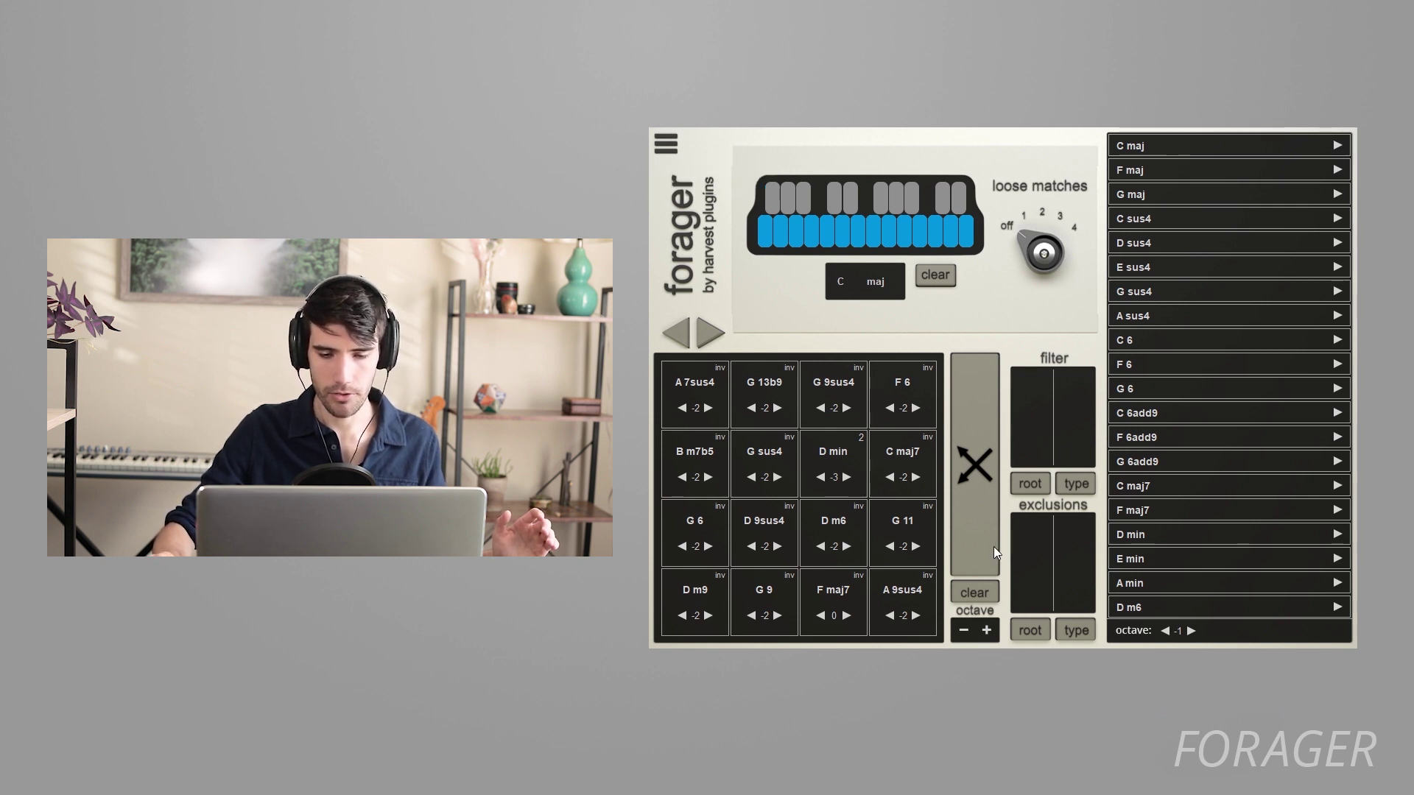
left_click(975, 517)
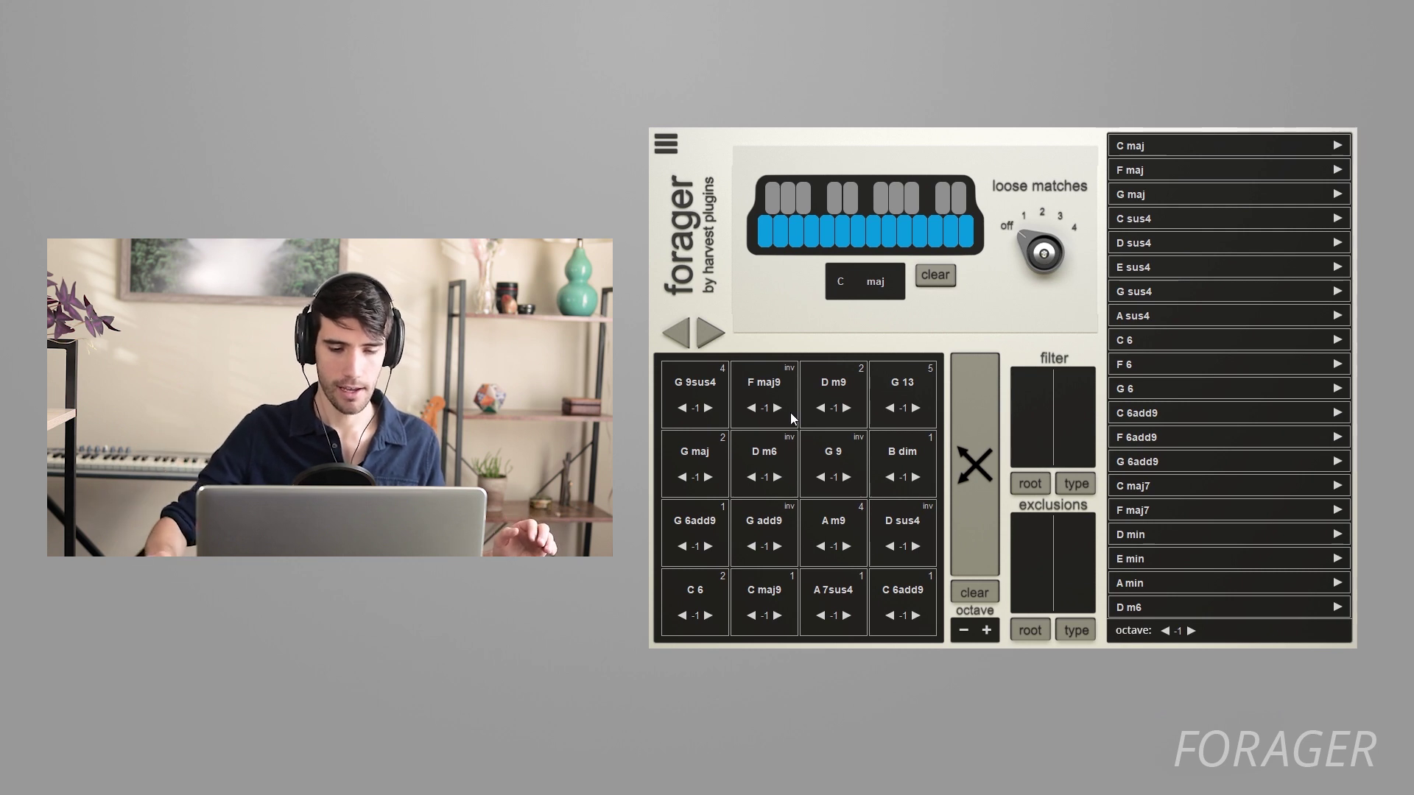
left_click(831, 541)
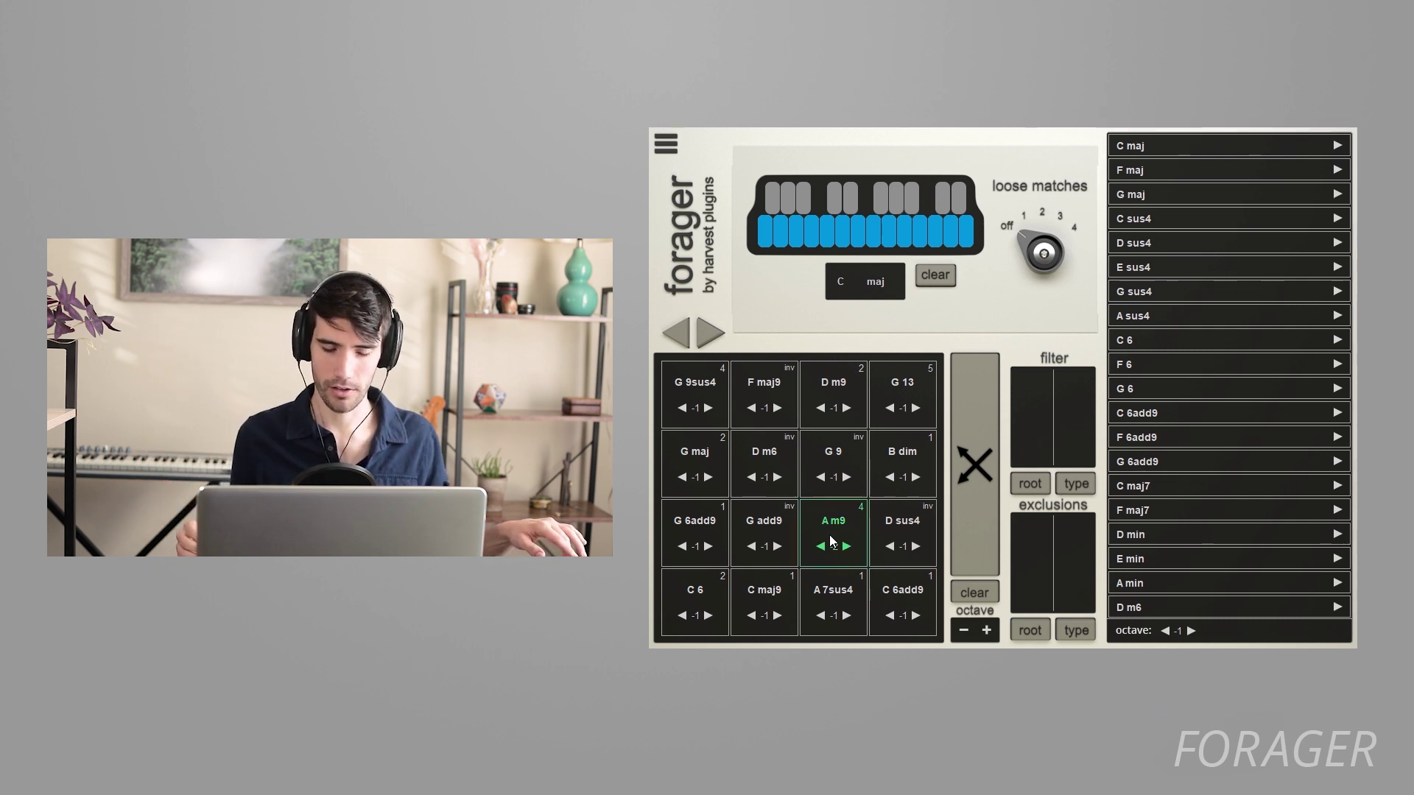